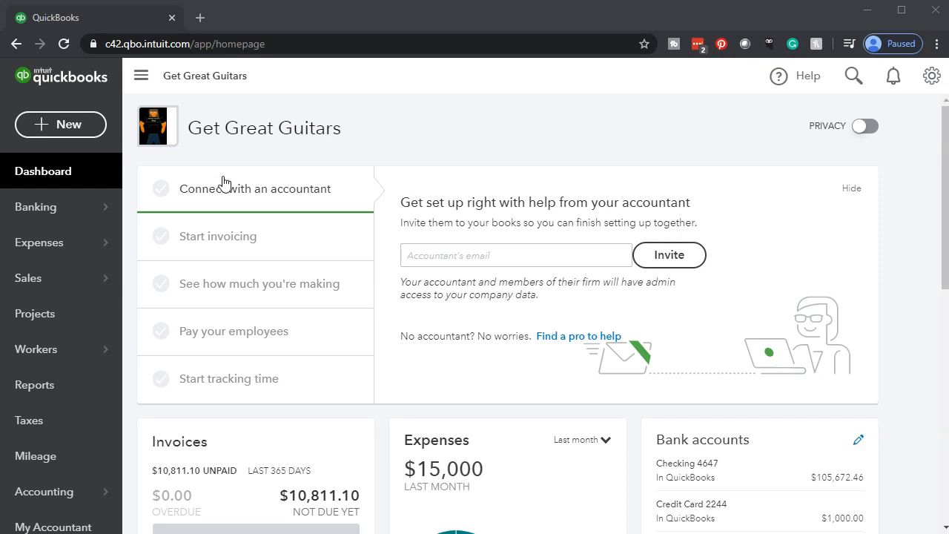
# - Open the Balance Sheet report from the favorite reports
pyautogui.click(81, 399)
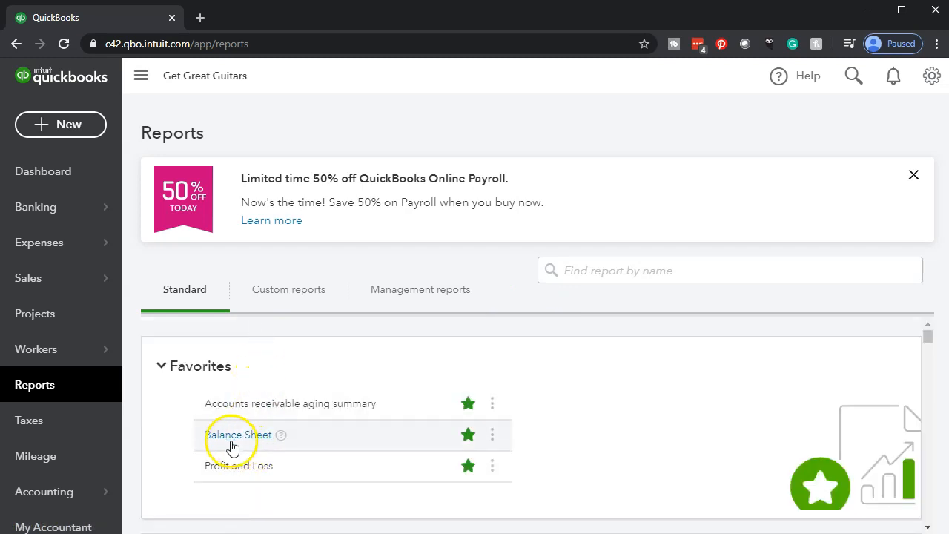
pyautogui.click(232, 438)
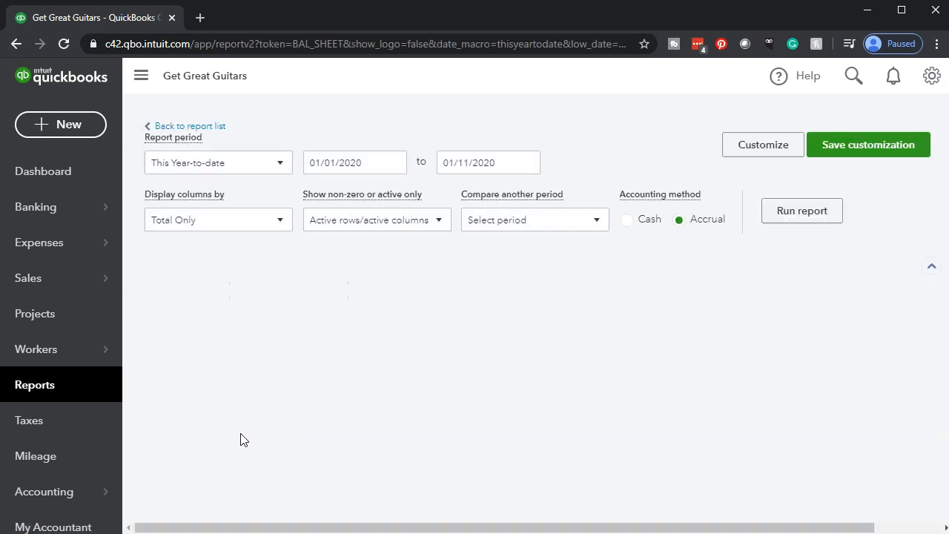
pyautogui.scroll(2, 245, 438)
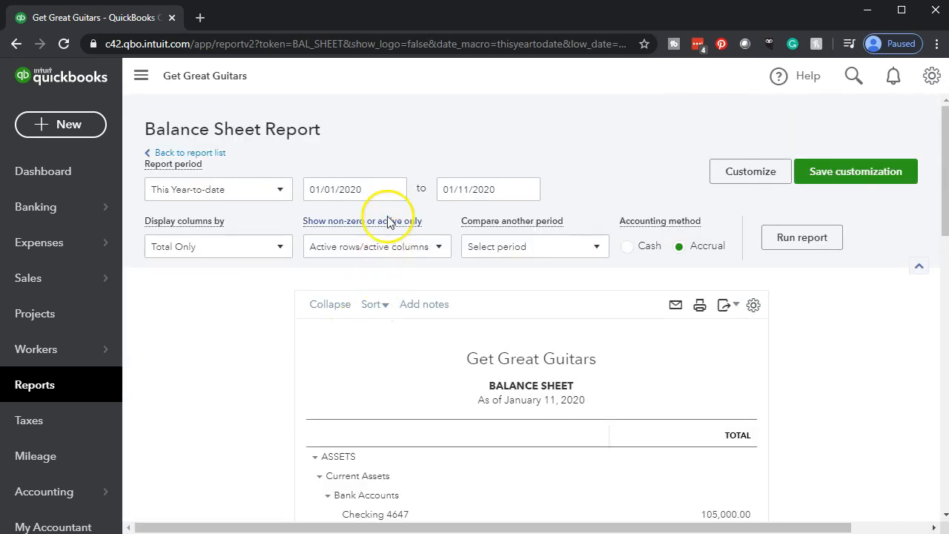
# - Set the balance sheet's report period to 01/01/2020 through 12/31/2020 and run the report
pyautogui.click(377, 188)
pyautogui.write('01/1')
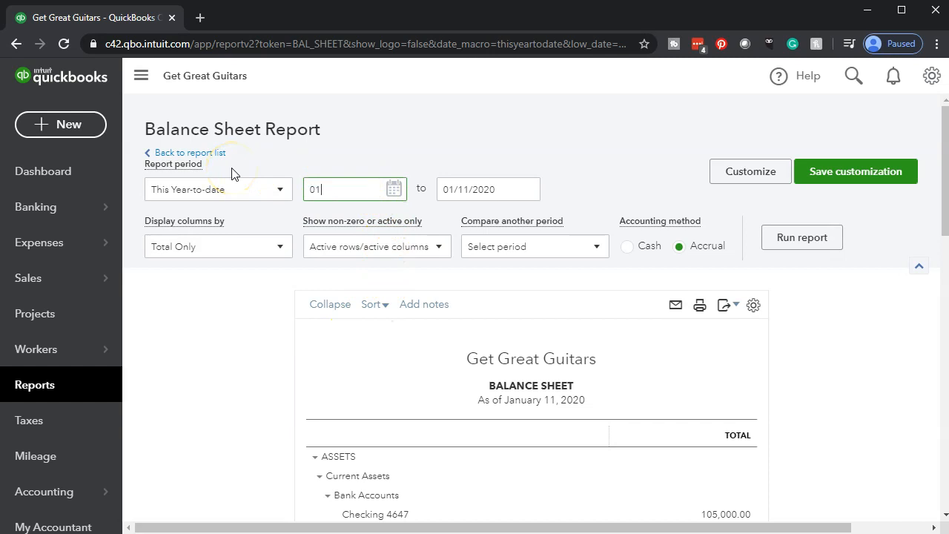
pyautogui.press('BackSpace')
pyautogui.press('BackSpace')
pyautogui.press('BackSpace')
pyautogui.press('BackSpace')
pyautogui.write('01/01/2020')
pyautogui.press('Tab')
pyautogui.write('12/31/2020')
pyautogui.press('Tab')
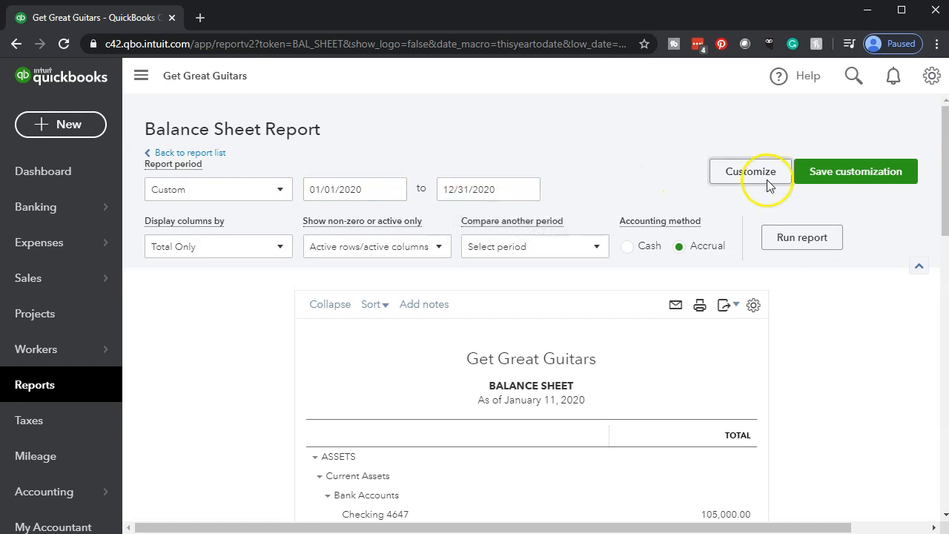
pyautogui.click(789, 235)
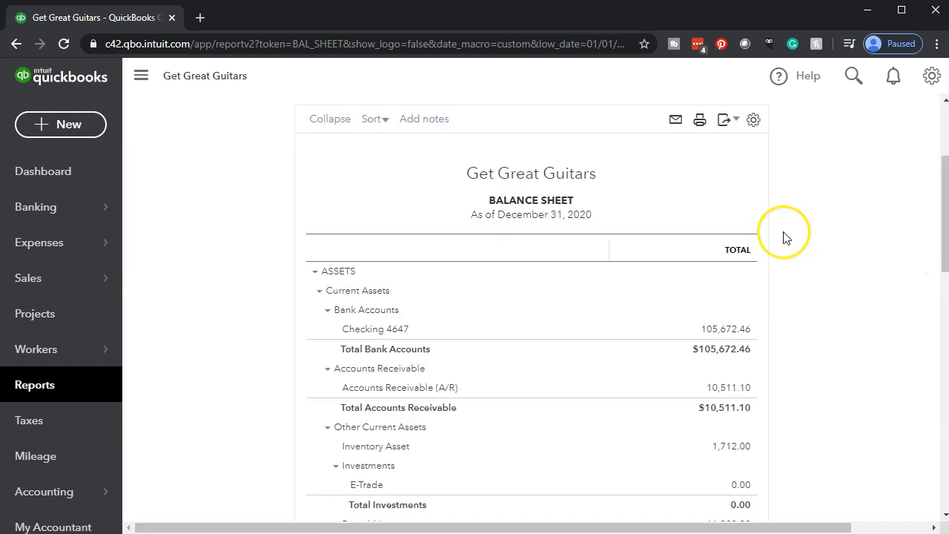
pyautogui.scroll(3, 271, 371)
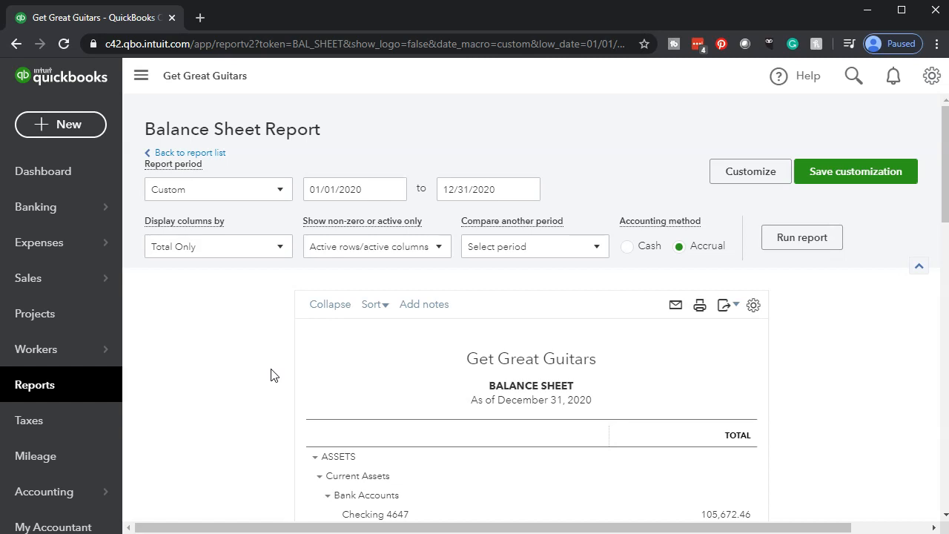
# - Hide the navigation sidebar and enlarge the page display
pyautogui.click(141, 77)
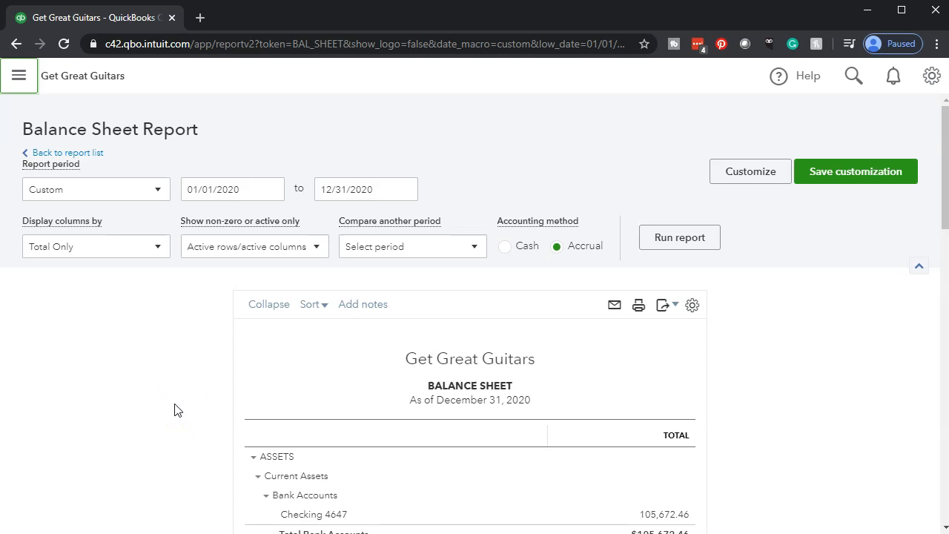
pyautogui.hotkey('ctrl', '+')
pyautogui.hotkey('ctrl', '+')
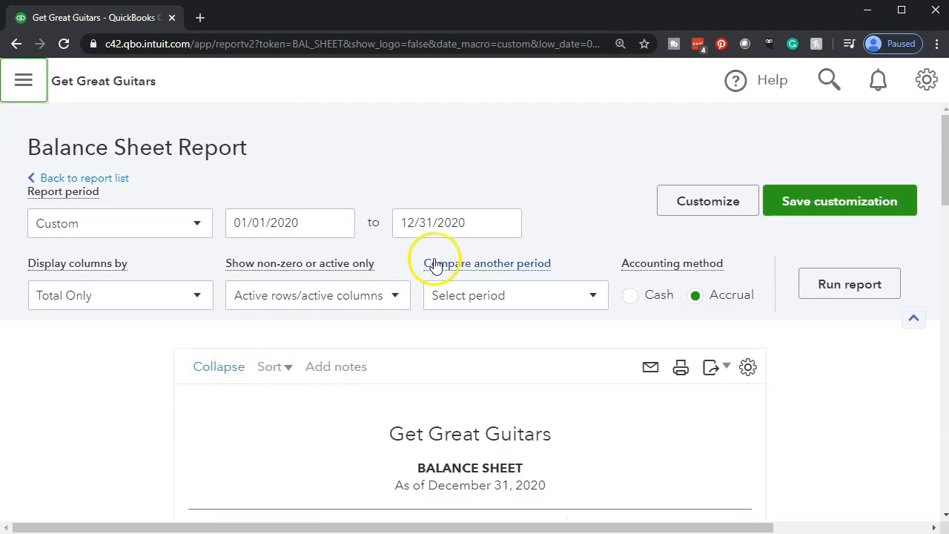
# - Change the balance sheet's end date to 02/29/2020 and rerun the report
pyautogui.moveTo(477, 224); pyautogui.dragTo(323, 208)
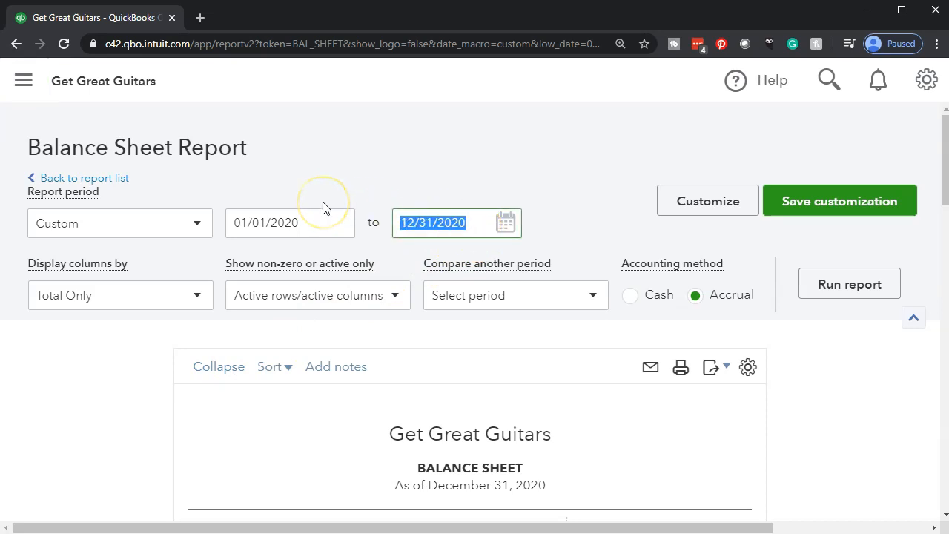
pyautogui.write('0229')
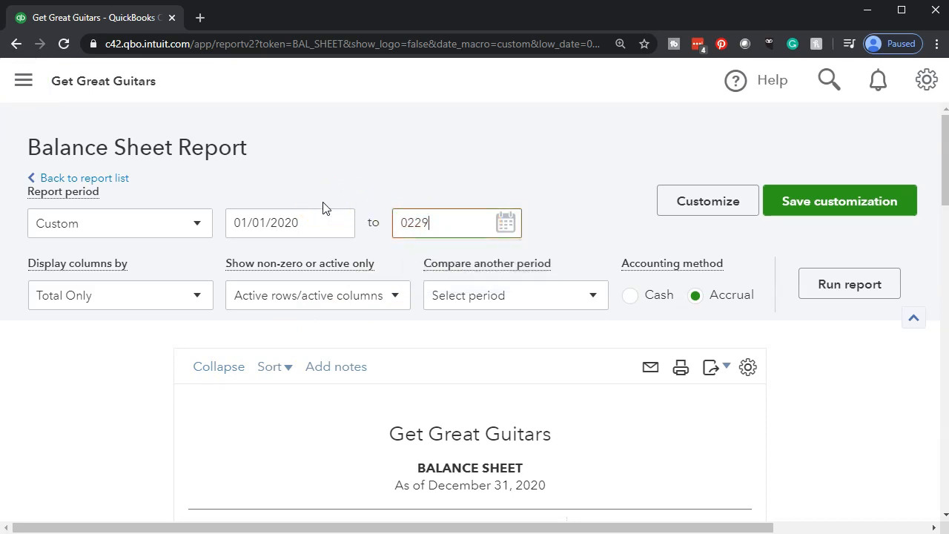
pyautogui.write('20')
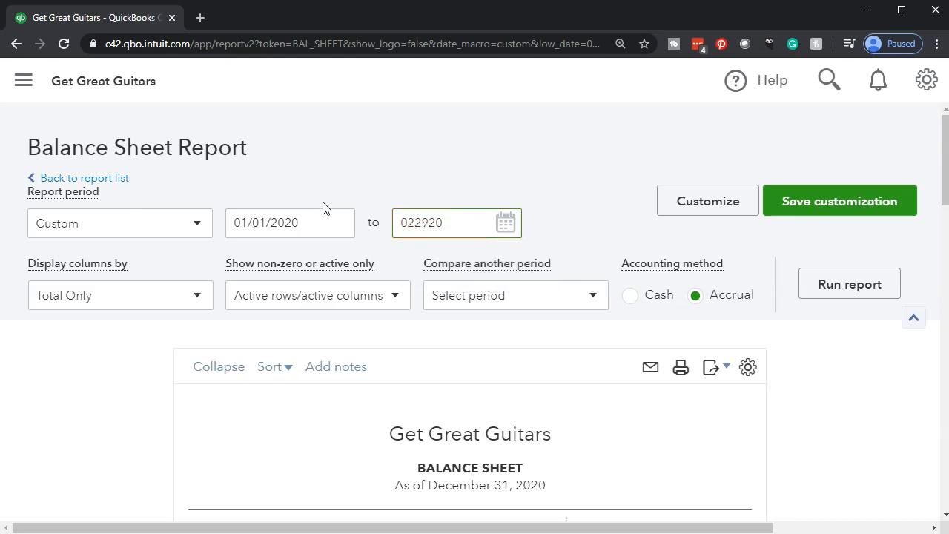
pyautogui.press('Tab')
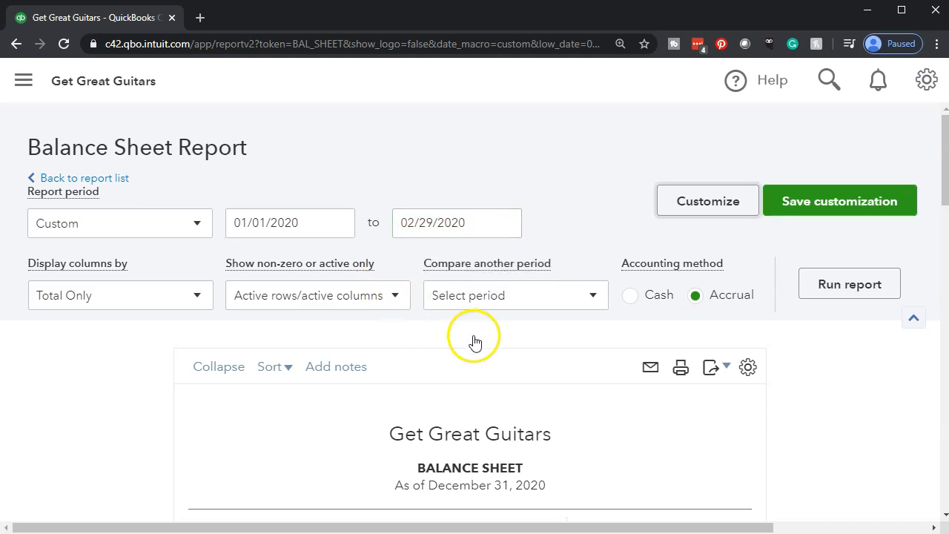
pyautogui.click(839, 300)
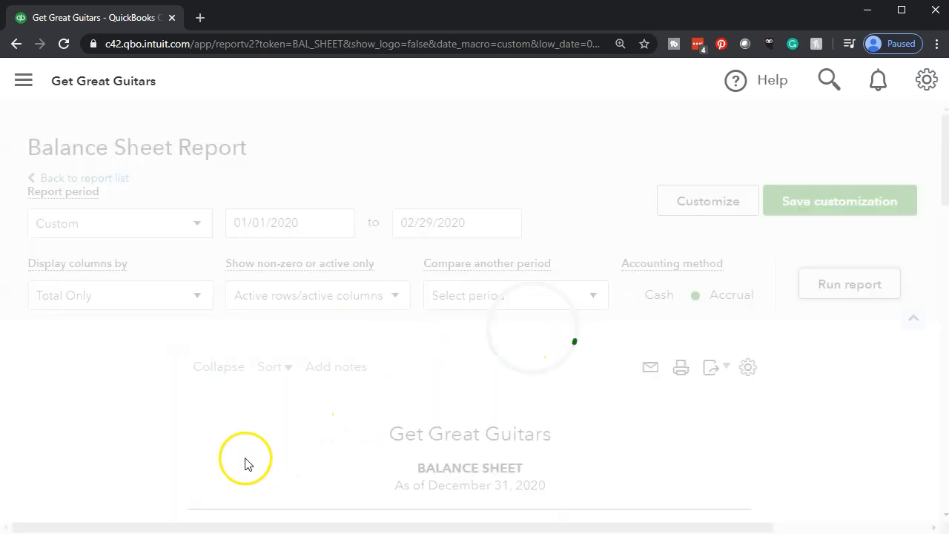
pyautogui.scroll(-6, 138, 440)
# - Split the balance sheet columns by Months, rerun the report and review the monthly account balances
pyautogui.scroll(5, 135, 440)
pyautogui.scroll(3, 134, 440)
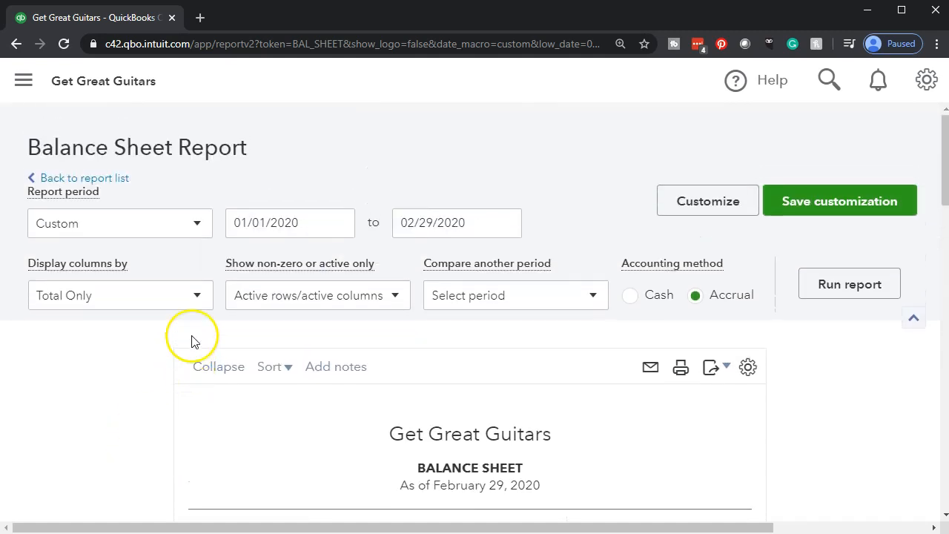
pyautogui.click(192, 300)
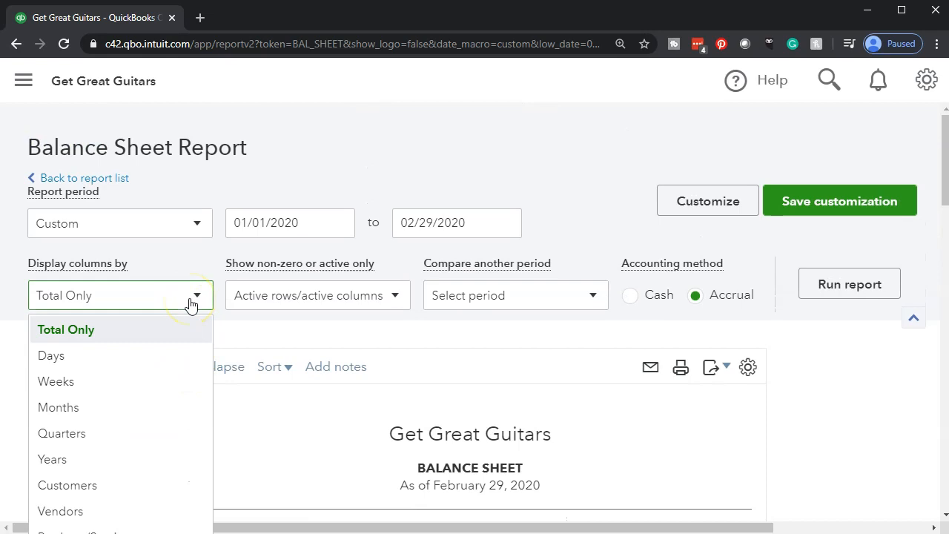
pyautogui.click(136, 413)
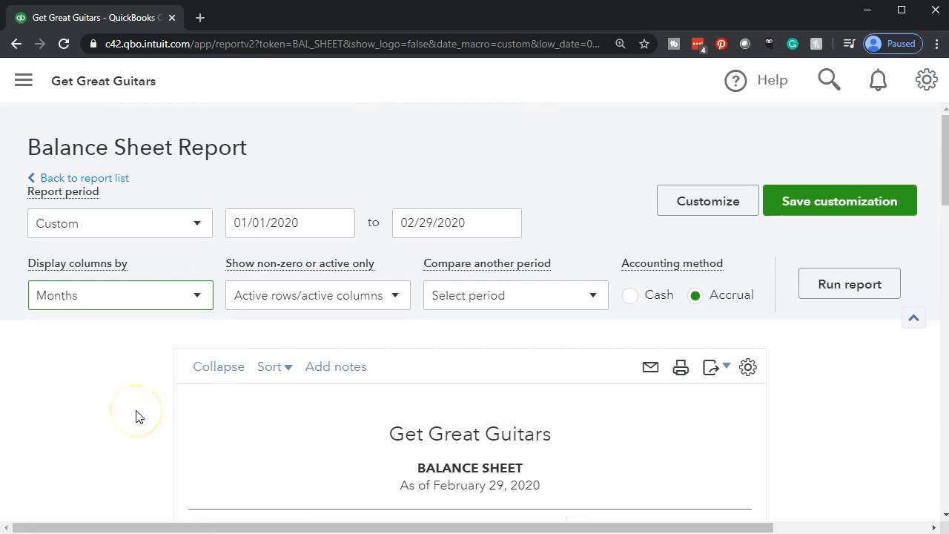
pyautogui.click(831, 296)
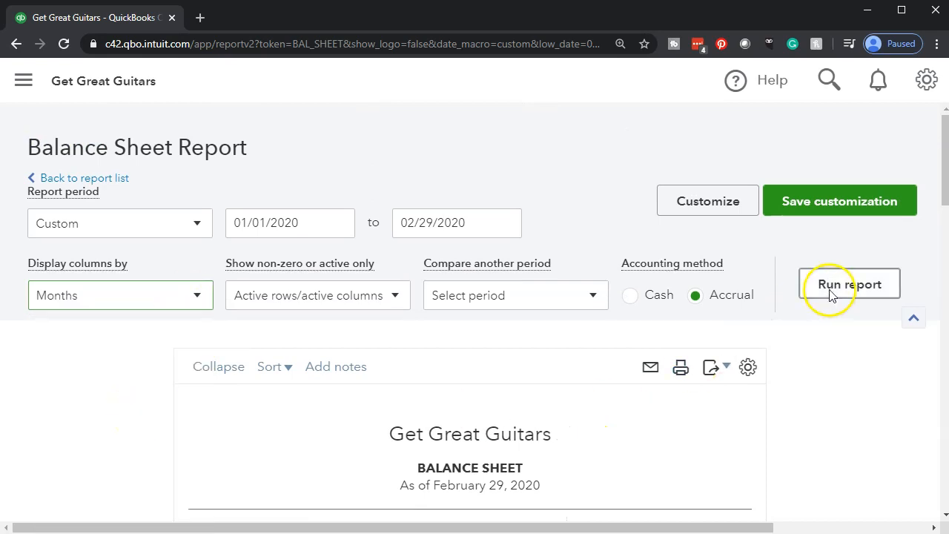
pyautogui.scroll(-4, 714, 339)
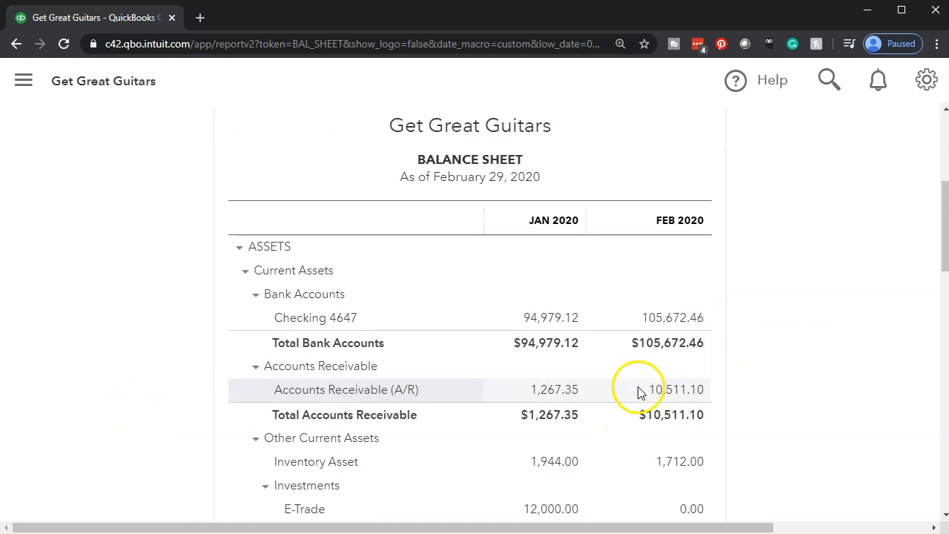
pyautogui.scroll(-1, 635, 393)
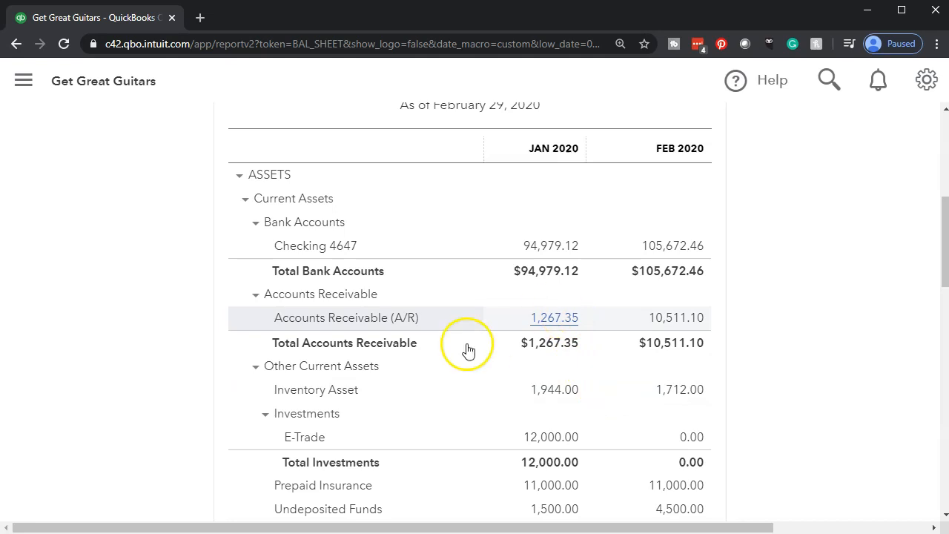
# - Return the column display to Total Only, set the start date to 02/01/2020 and rerun the balance sheet
pyautogui.scroll(2, 107, 400)
pyautogui.scroll(1, 107, 401)
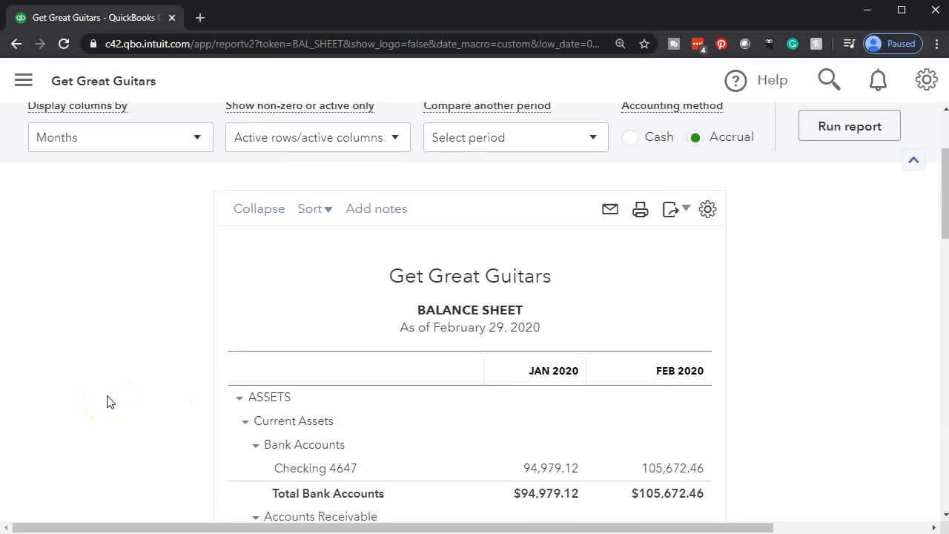
pyautogui.scroll(2, 107, 401)
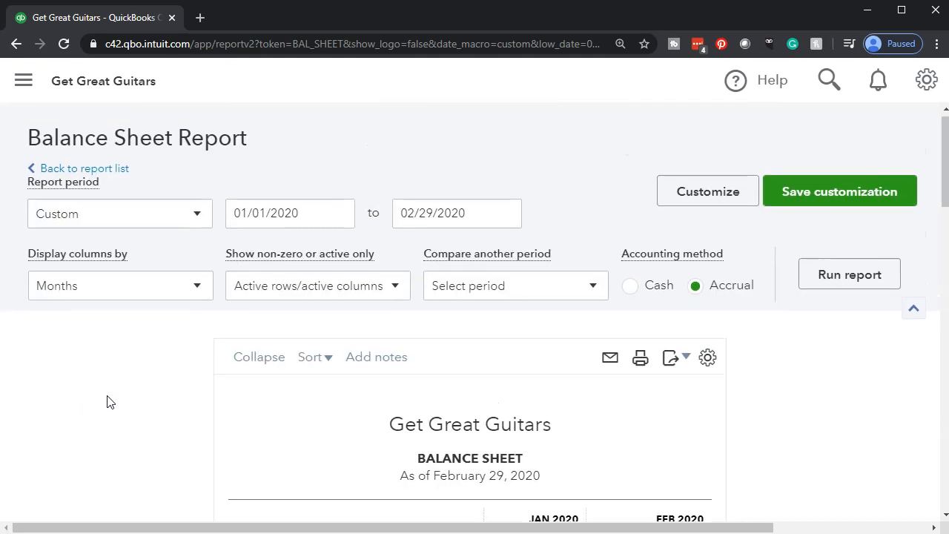
pyautogui.click(196, 293)
pyautogui.click(128, 322)
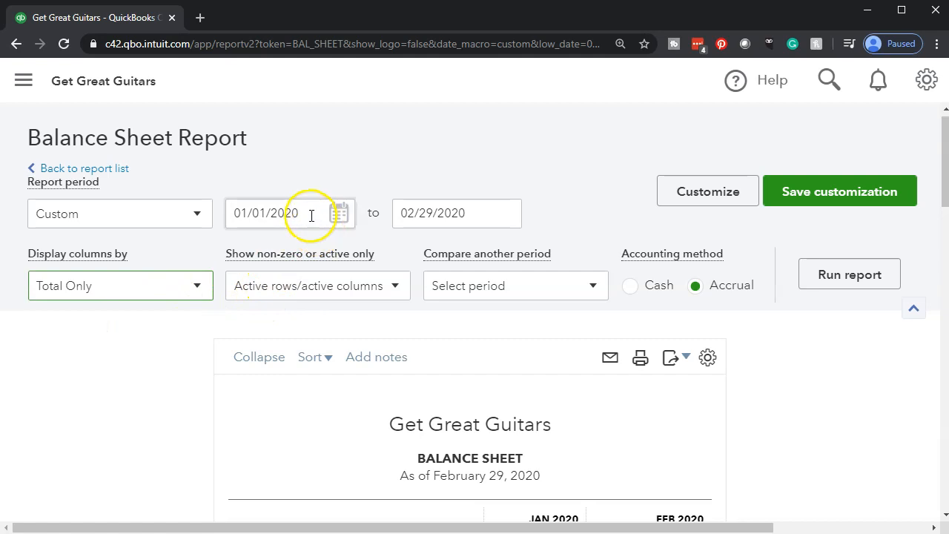
pyautogui.moveTo(312, 214); pyautogui.dragTo(218, 206)
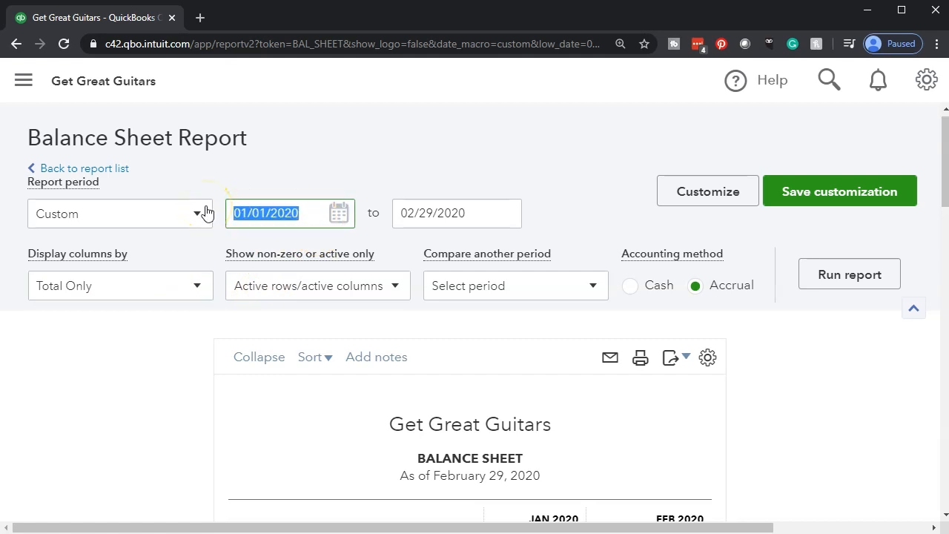
pyautogui.write('02012020')
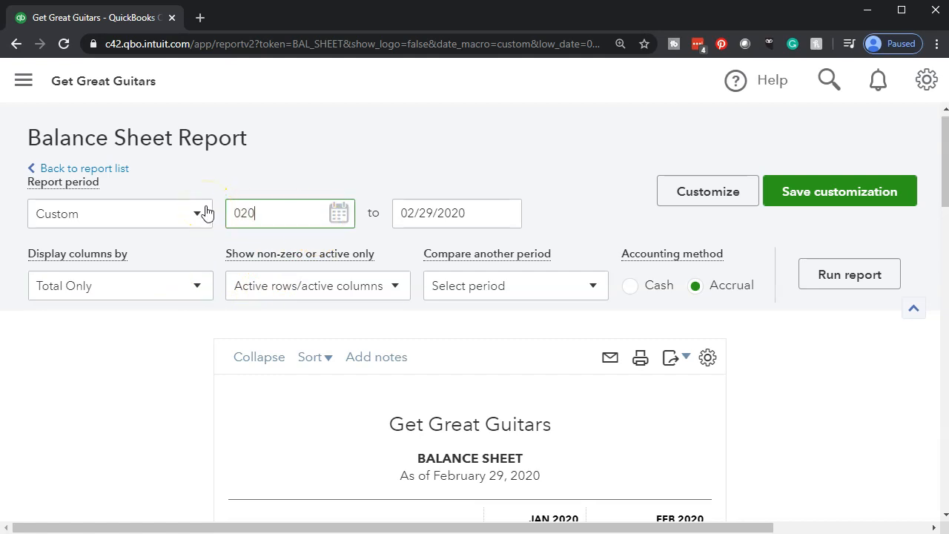
pyautogui.press('Tab')
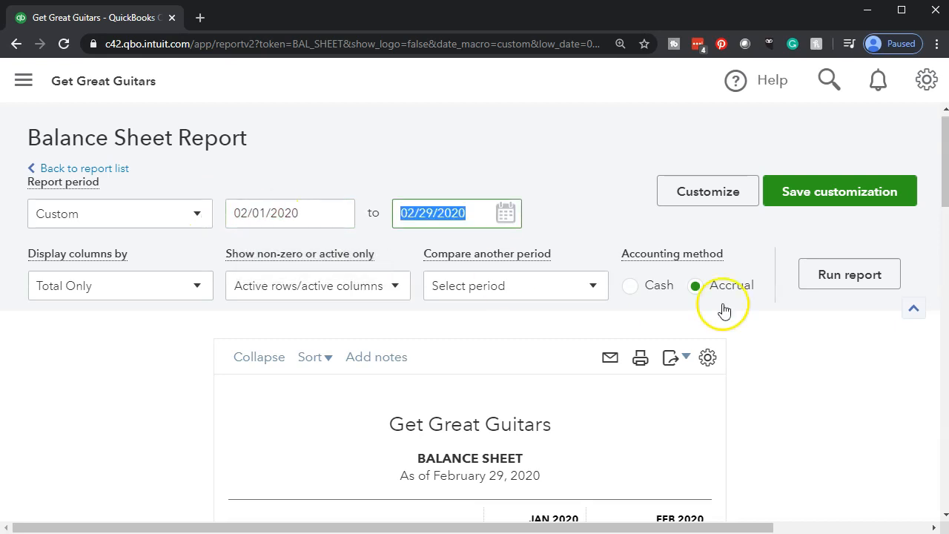
pyautogui.click(869, 275)
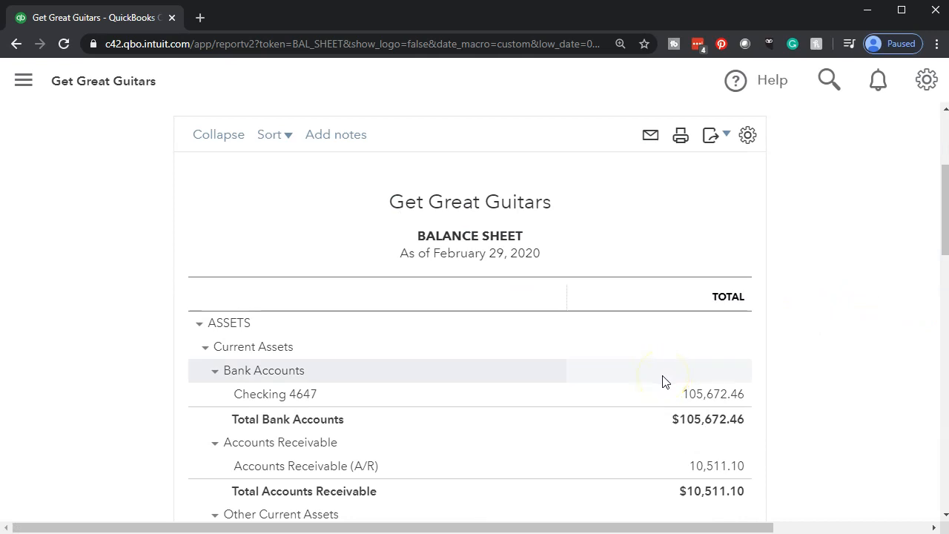
# - Add a comparison with the previous period to the balance sheet and rerun the report
pyautogui.scroll(3, 662, 382)
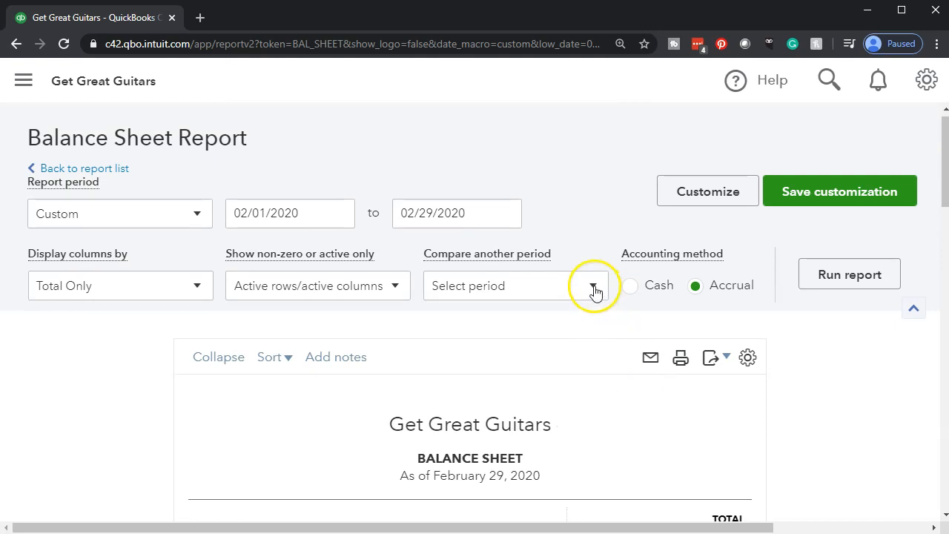
pyautogui.click(595, 291)
pyautogui.click(479, 338)
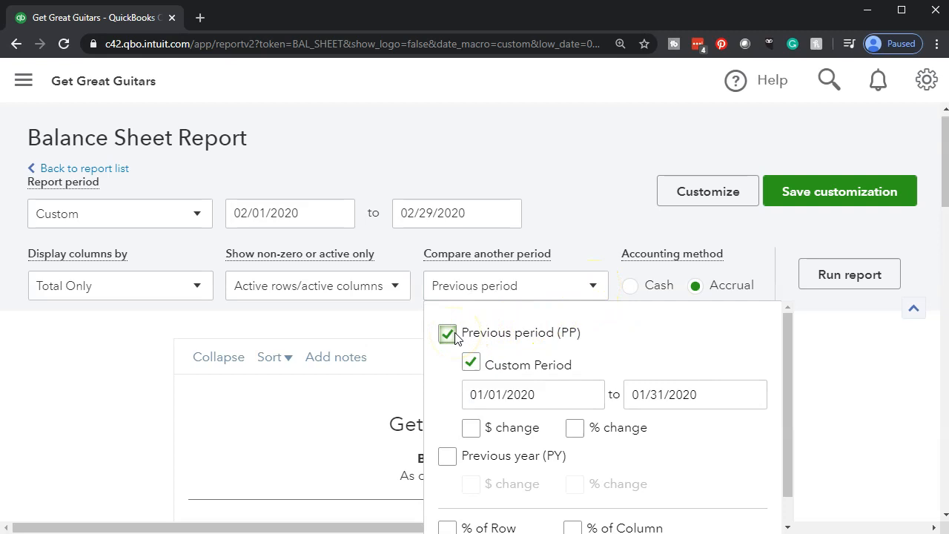
pyautogui.scroll(-3, 45, 438)
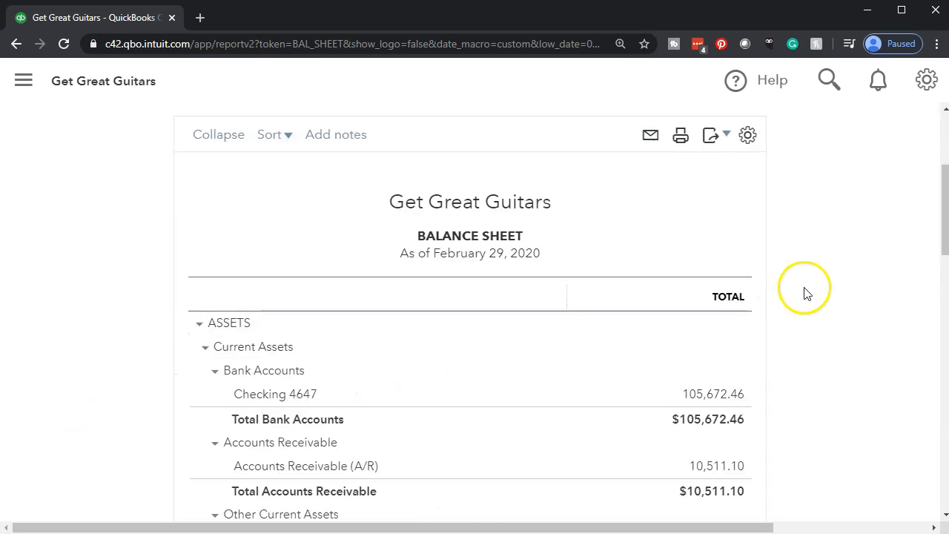
pyautogui.scroll(3, 800, 293)
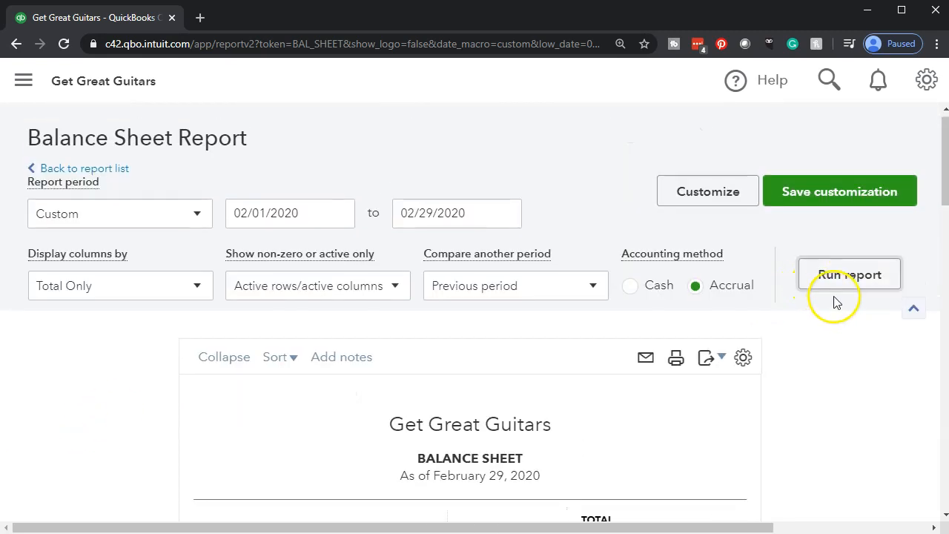
pyautogui.scroll(-5, 763, 318)
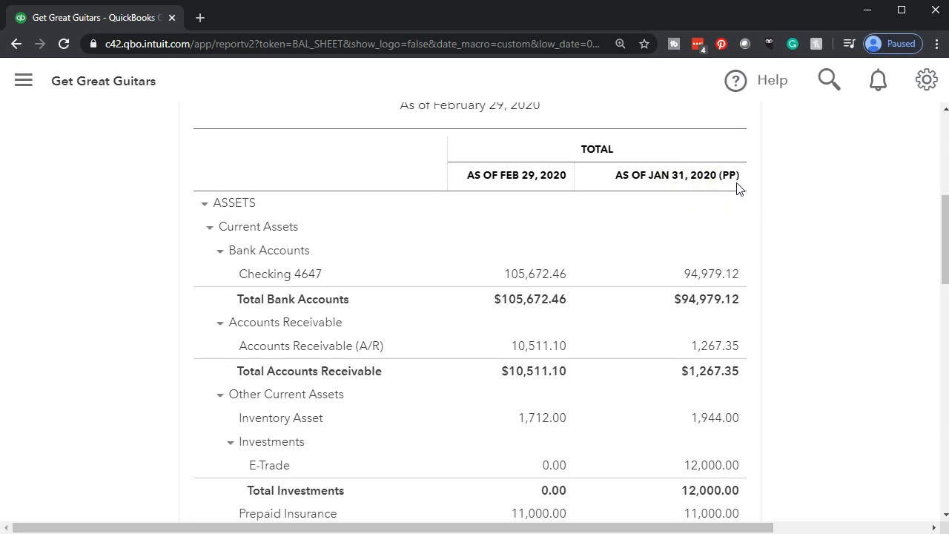
# - Add a dollar change column to the previous period comparison, rerun the balance sheet and review the changes by account
pyautogui.scroll(5, 689, 274)
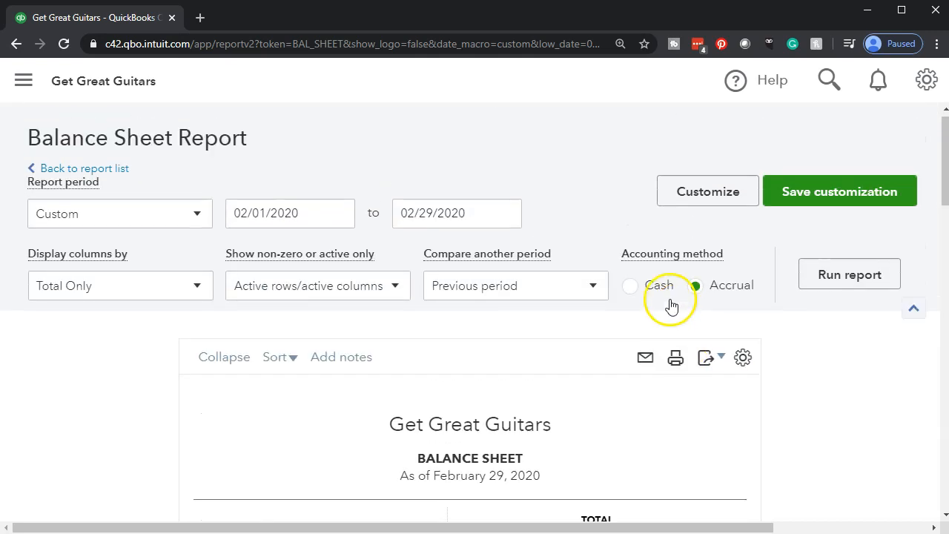
pyautogui.click(572, 289)
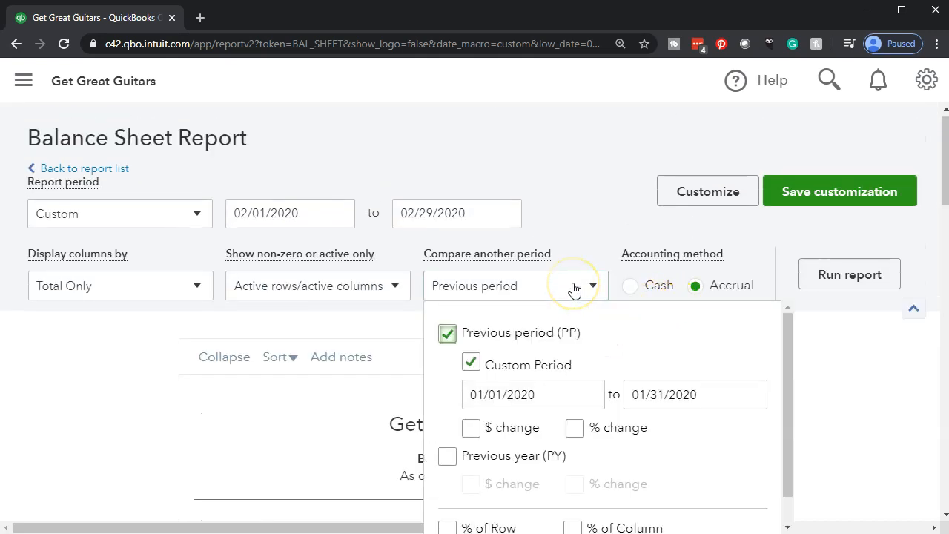
pyautogui.click(473, 431)
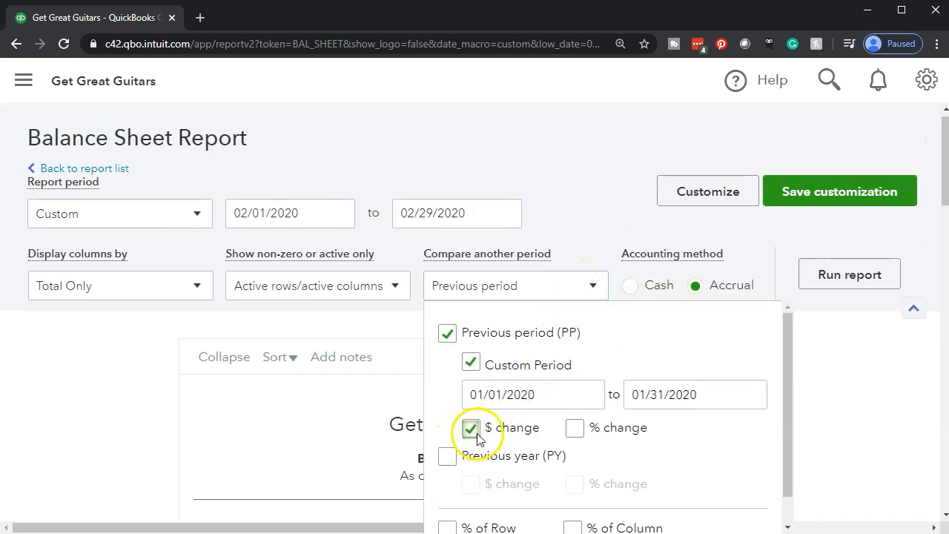
pyautogui.click(852, 363)
pyautogui.scroll(3, 846, 302)
pyautogui.click(838, 279)
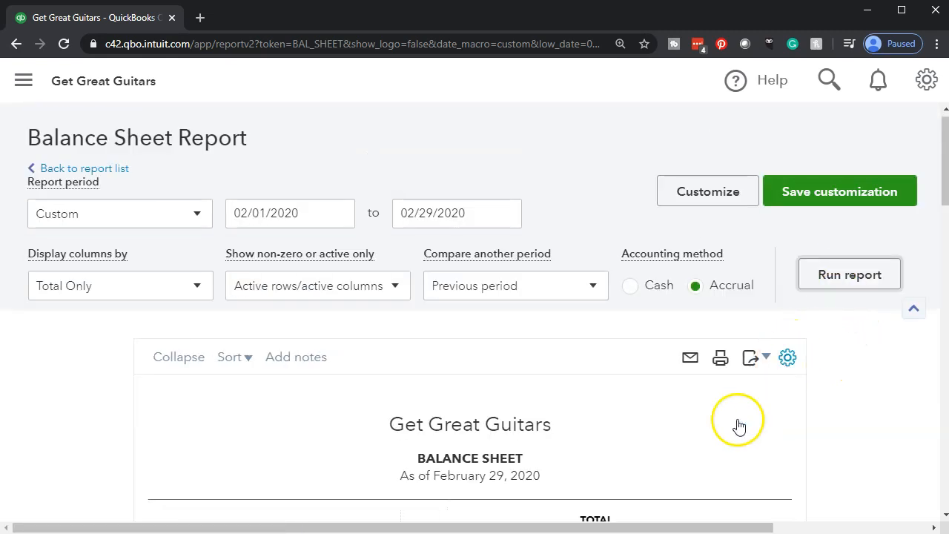
pyautogui.scroll(-8, 741, 424)
pyautogui.scroll(3, 746, 415)
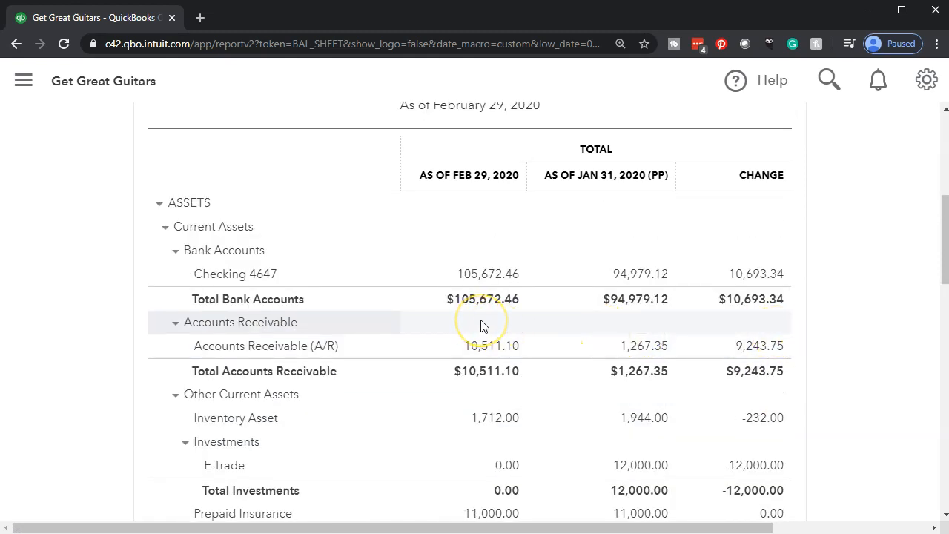
pyautogui.scroll(1, 481, 327)
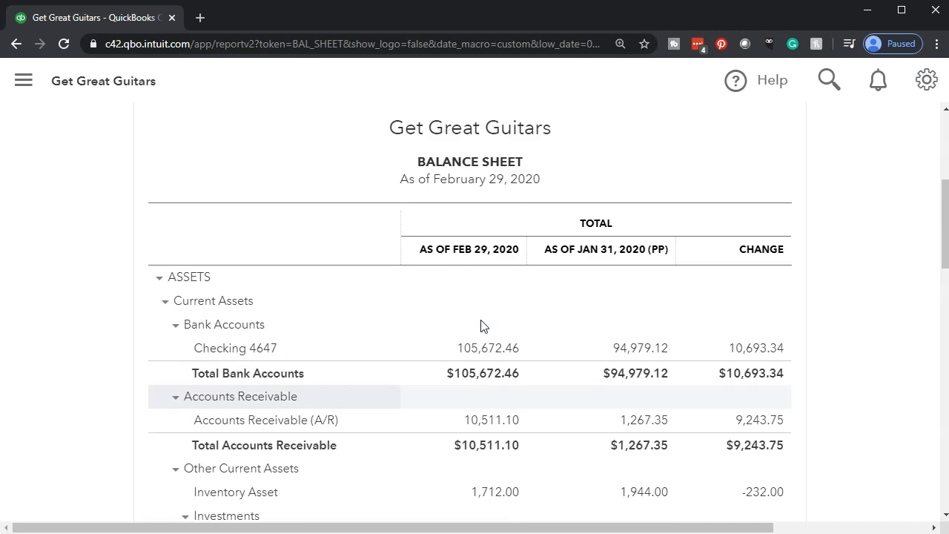
pyautogui.scroll(-7, 726, 421)
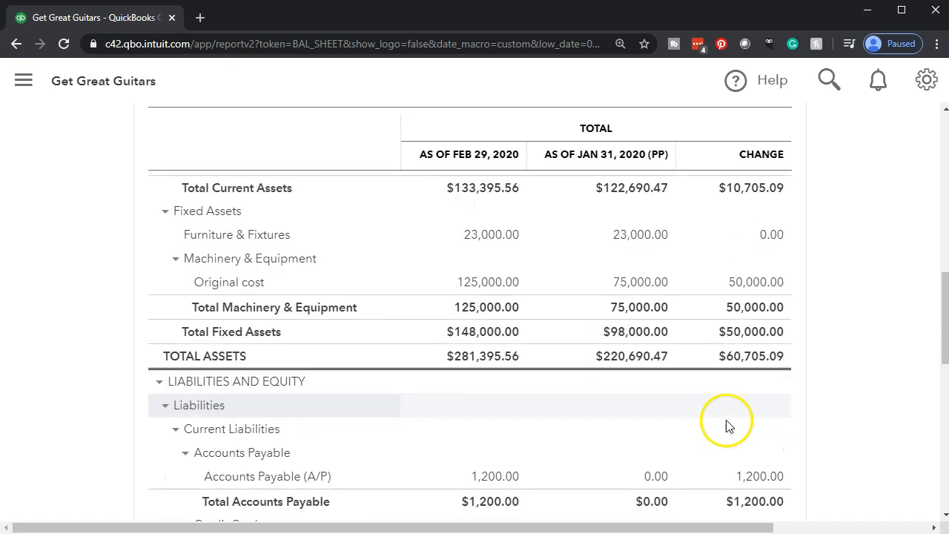
# - Add a % change column to the previous period comparison, rerun the balance sheet and review the assets and liabilities
pyautogui.scroll(10, 727, 421)
pyautogui.scroll(1, 727, 421)
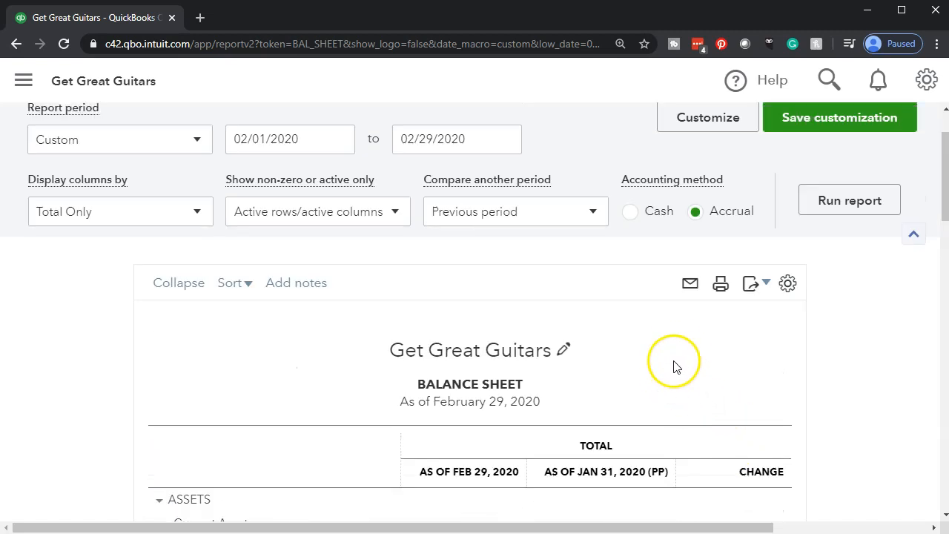
pyautogui.click(583, 215)
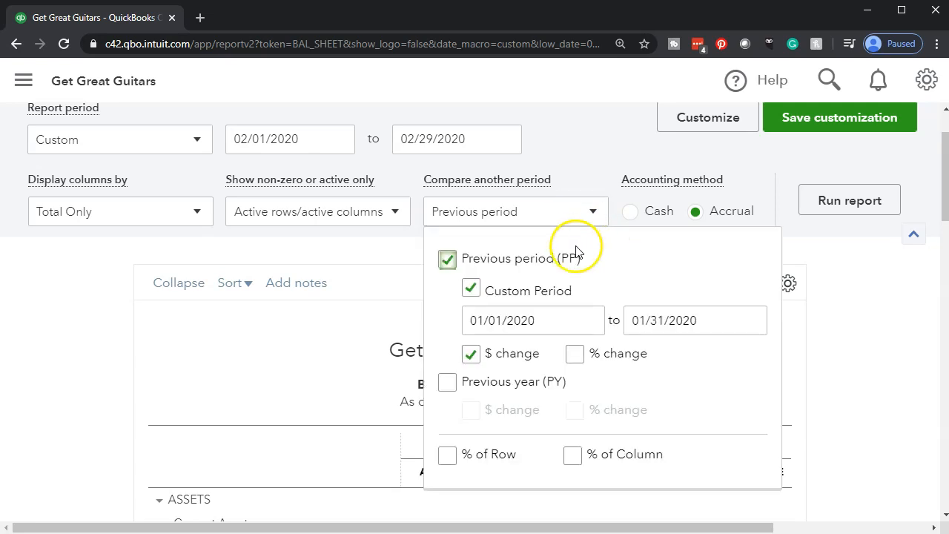
pyautogui.click(575, 355)
pyautogui.click(855, 199)
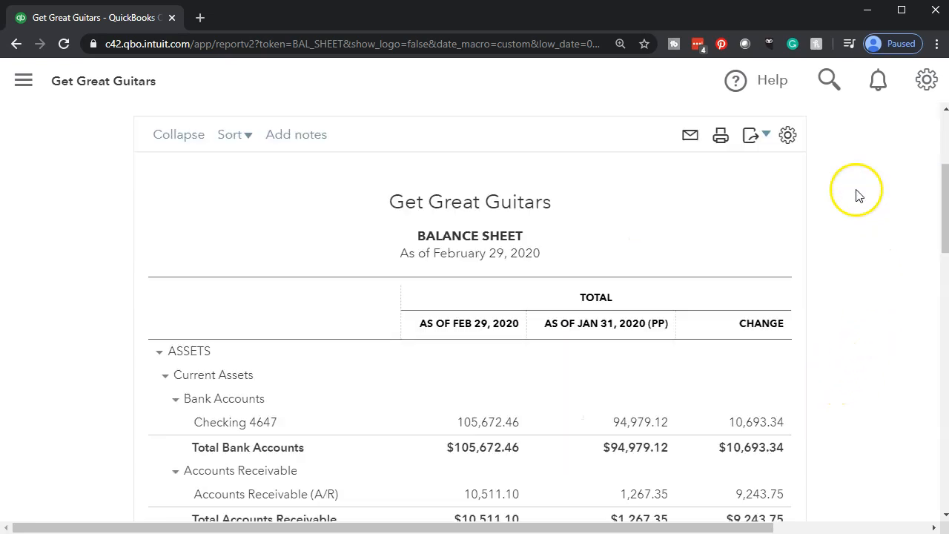
pyautogui.scroll(2, 828, 298)
pyautogui.click(826, 205)
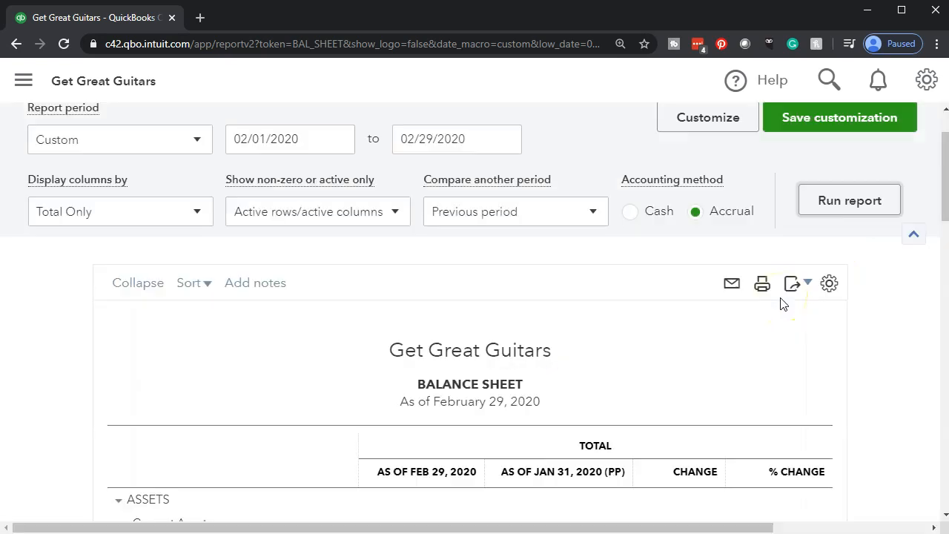
pyautogui.scroll(-10, 742, 394)
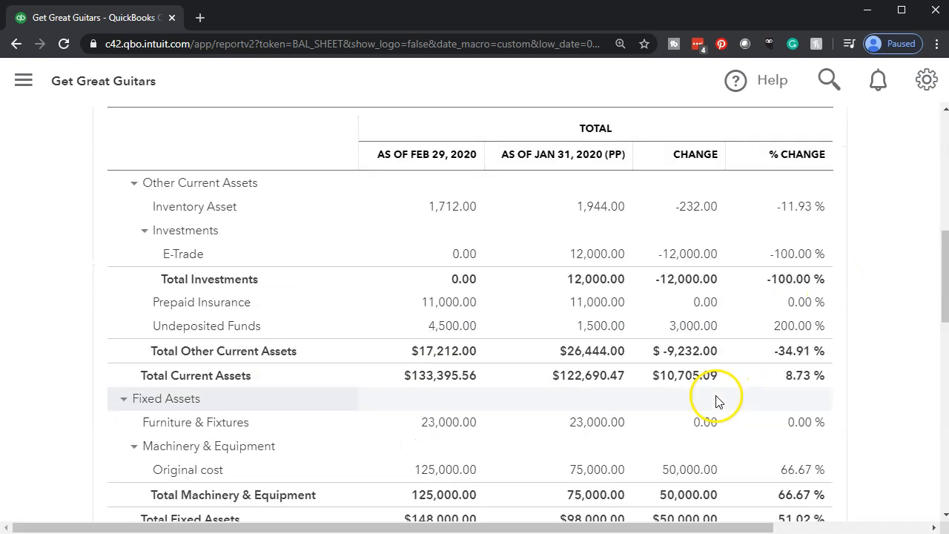
pyautogui.scroll(-3, 716, 396)
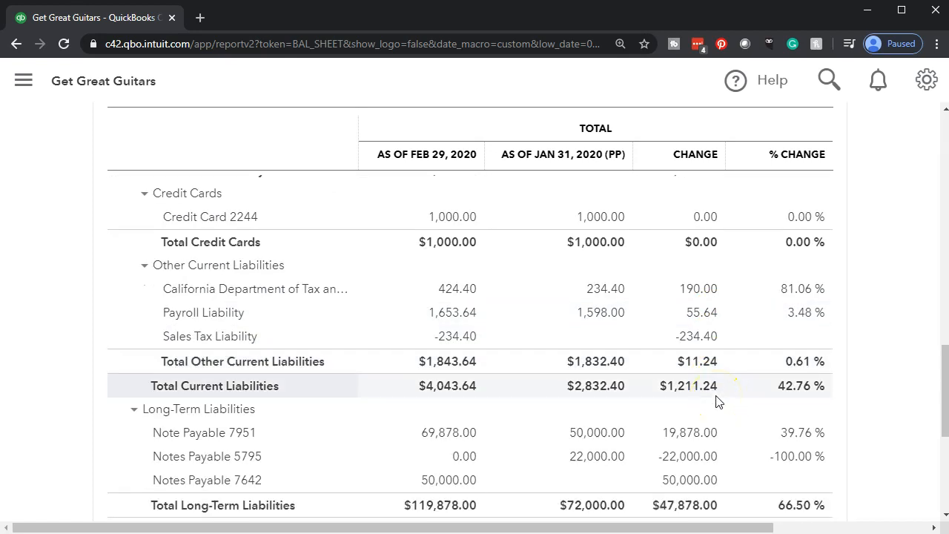
pyautogui.scroll(12, 716, 401)
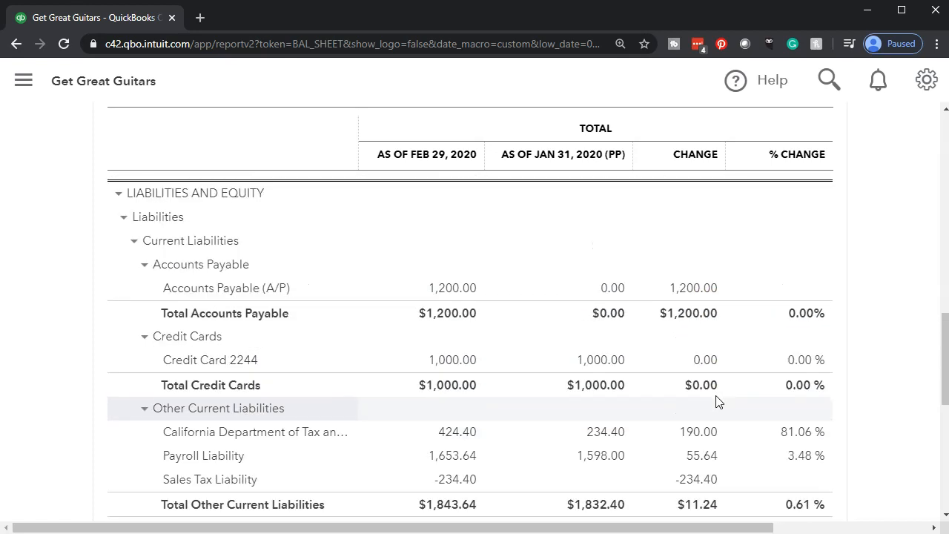
pyautogui.scroll(1, 716, 401)
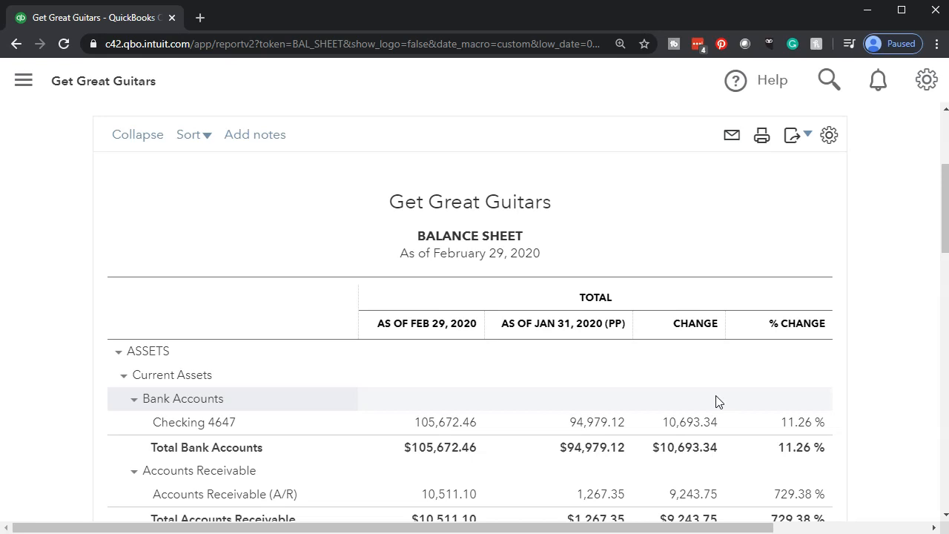
# - Customize the balance sheet's negative numbers to use the (100) format and show in red
pyautogui.scroll(2, 716, 401)
pyautogui.click(746, 415)
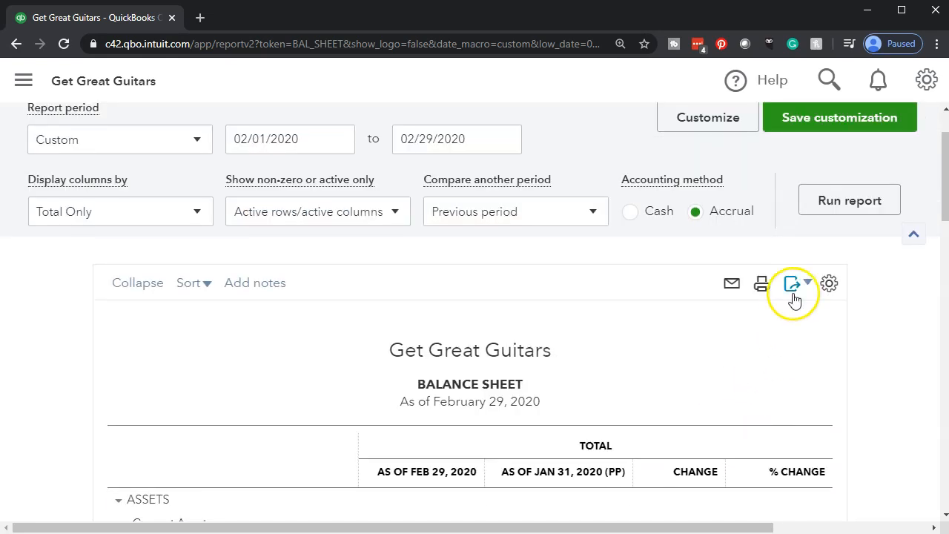
pyautogui.scroll(1, 789, 296)
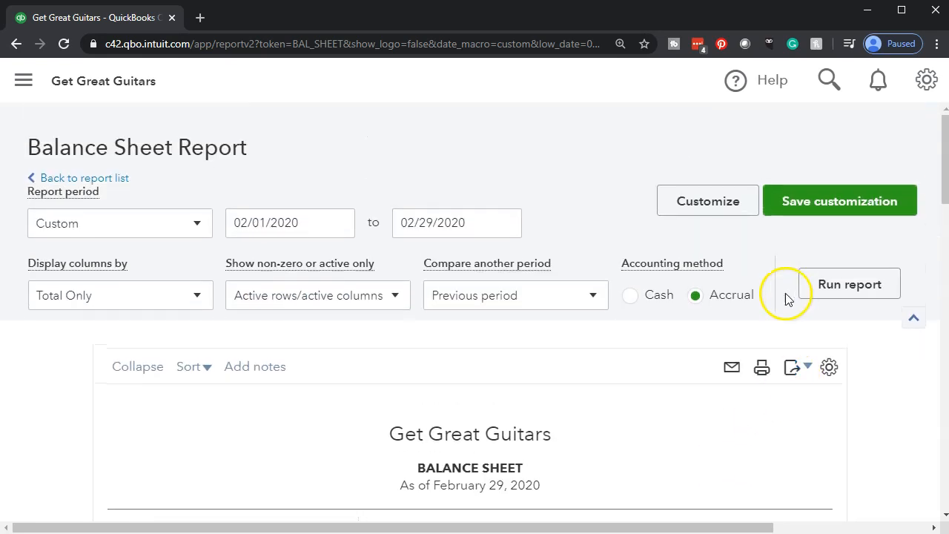
pyautogui.click(721, 211)
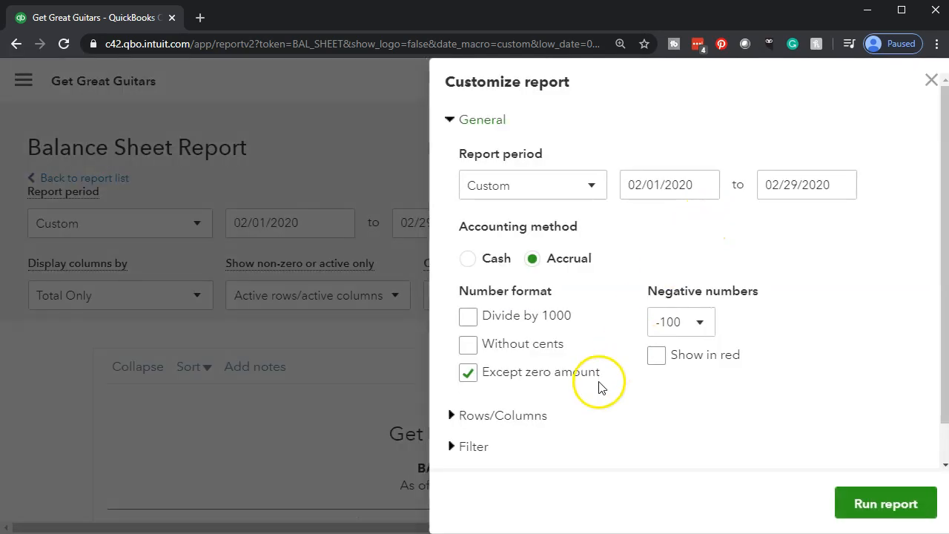
pyautogui.click(709, 324)
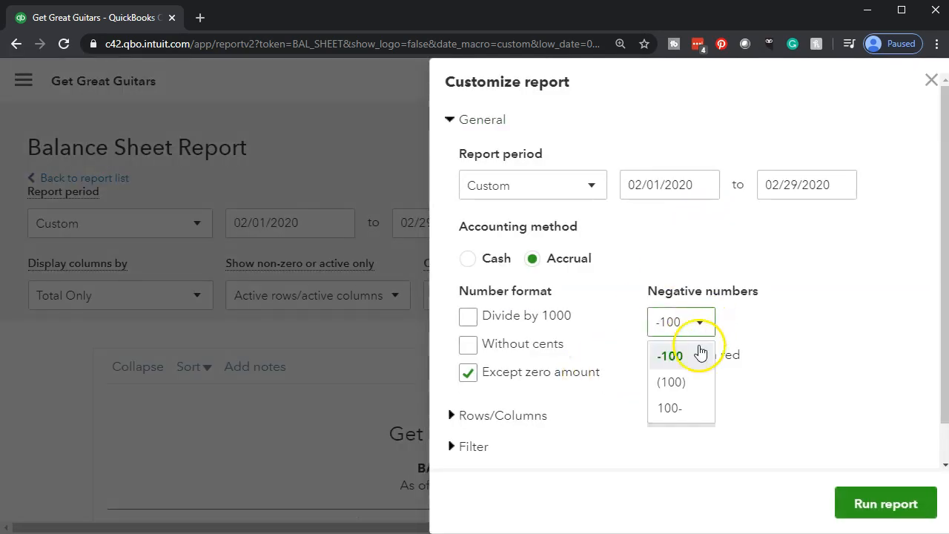
pyautogui.click(678, 395)
pyautogui.click(657, 359)
# - Remove the date prepared, time prepared and report basis from the report footer
pyautogui.scroll(-1, 657, 359)
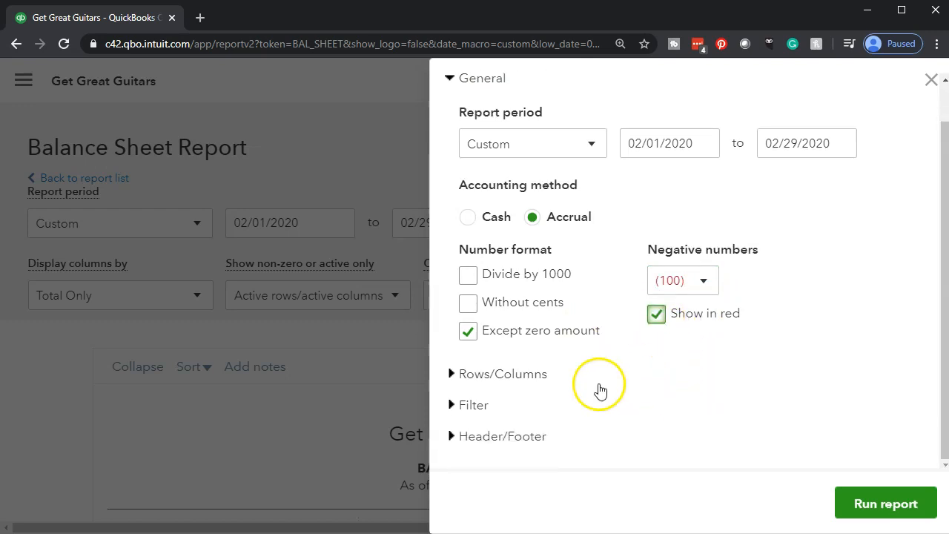
pyautogui.click(512, 438)
pyautogui.scroll(-7, 511, 440)
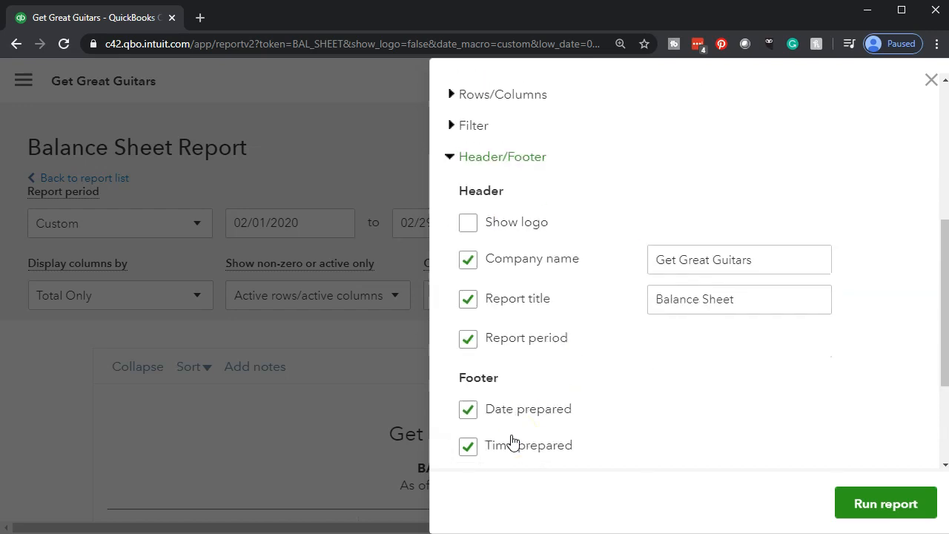
pyautogui.click(470, 399)
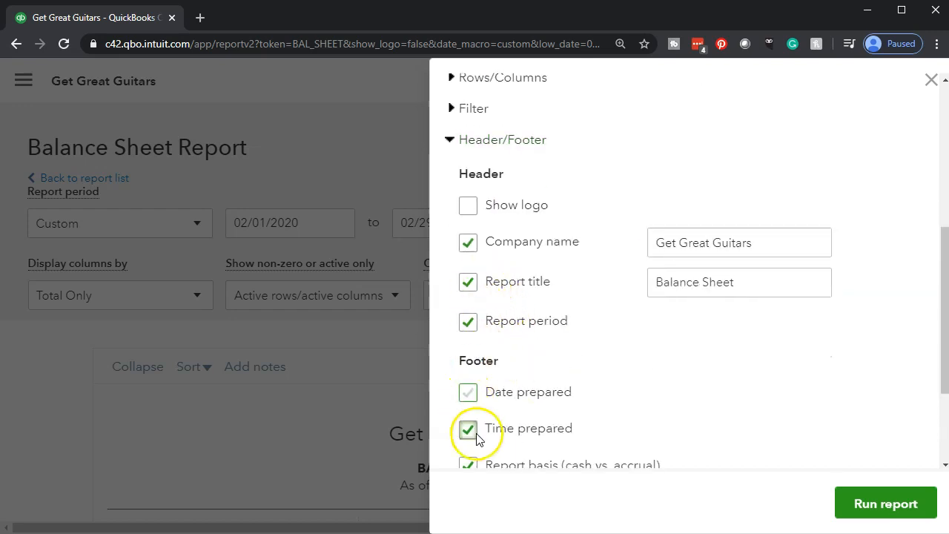
pyautogui.scroll(-2, 485, 414)
pyautogui.click(468, 392)
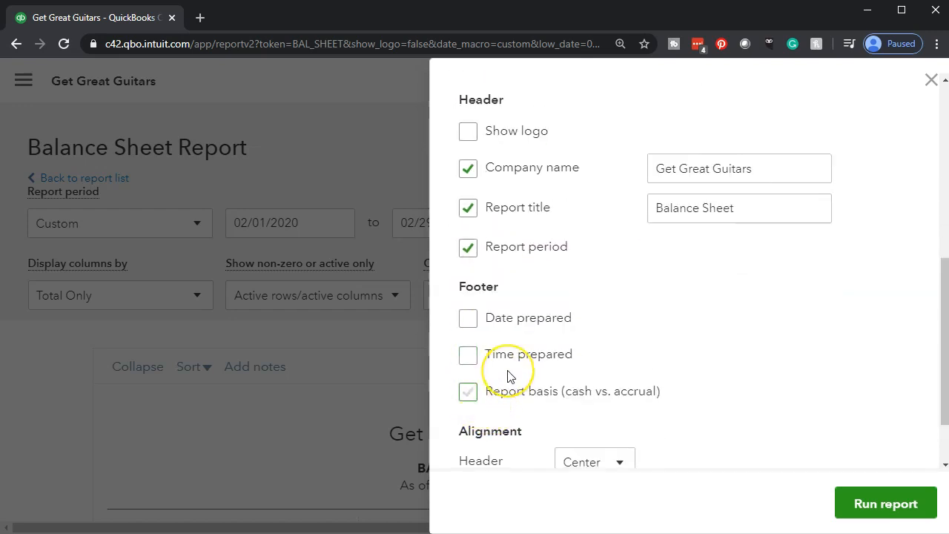
pyautogui.scroll(-2, 508, 375)
# - Set the number format to show amounts without cents and run the customized balance sheet
pyautogui.scroll(8, 508, 376)
pyautogui.scroll(1, 510, 376)
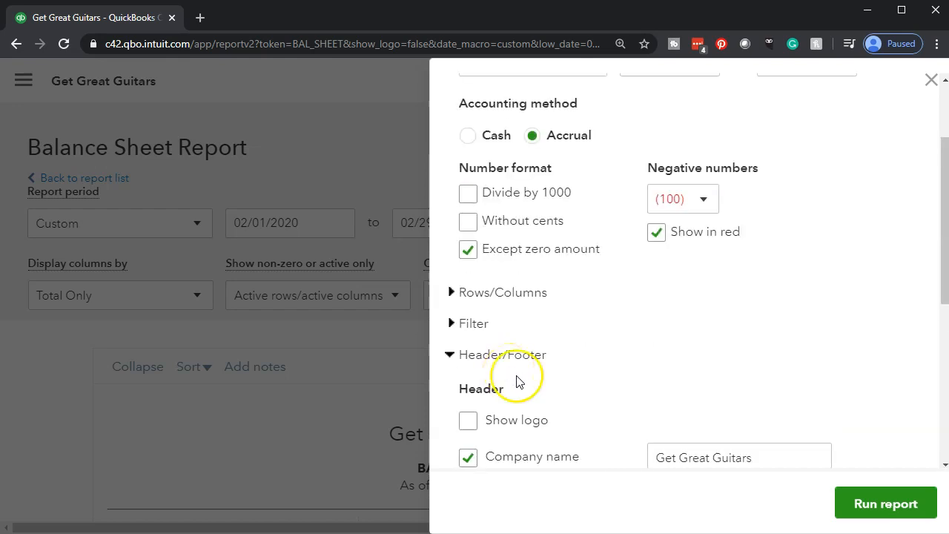
pyautogui.click(474, 224)
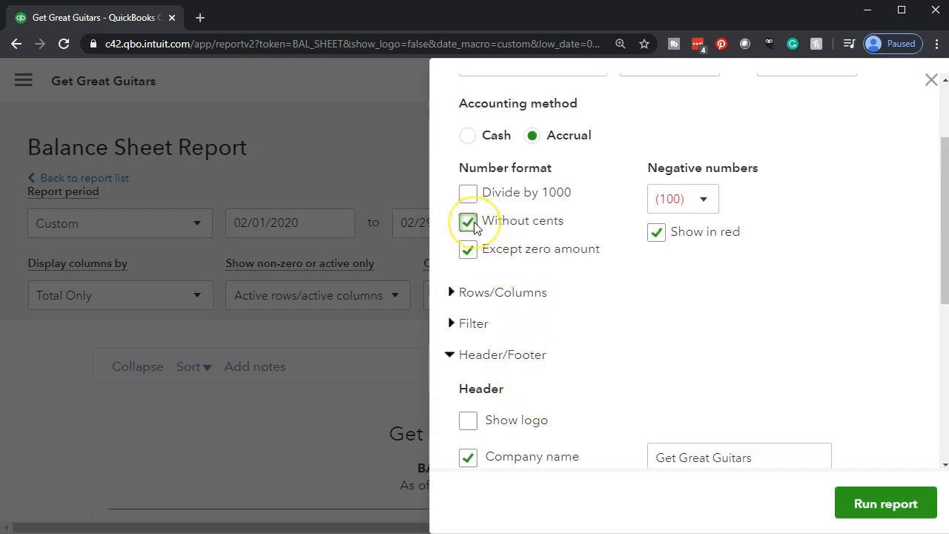
pyautogui.click(870, 503)
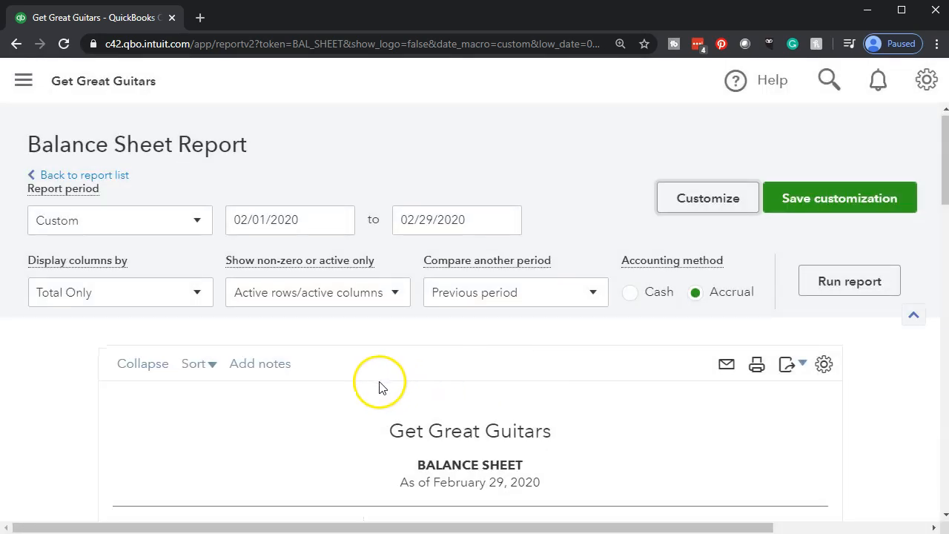
# - Examine the reformatted comparative balance sheet's assets, liabilities and equity, with their dollar and percentage changes
pyautogui.scroll(-15, 239, 384)
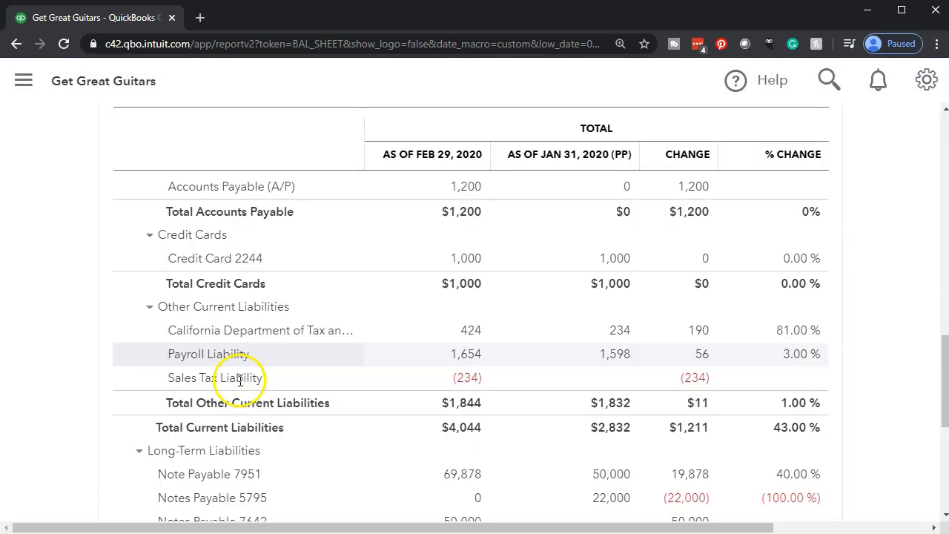
pyautogui.scroll(15, 240, 385)
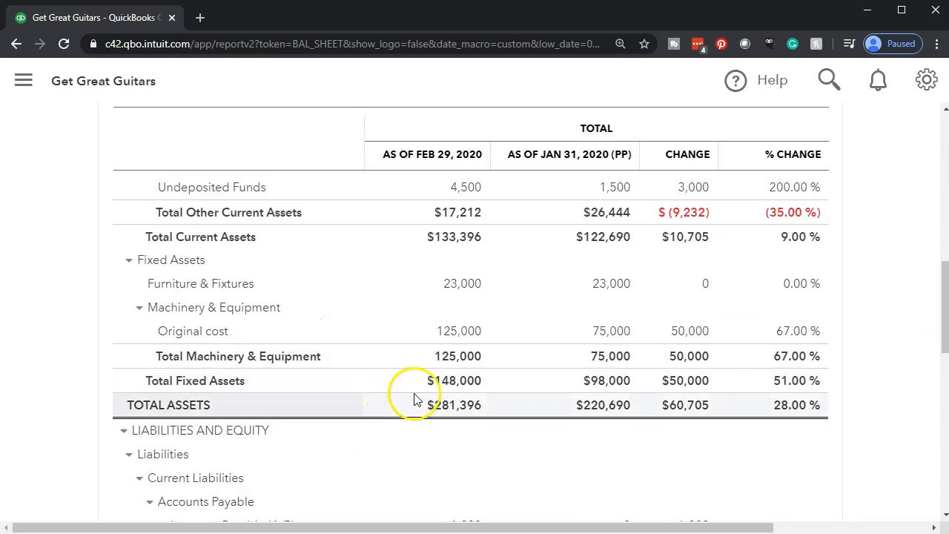
pyautogui.scroll(1, 415, 397)
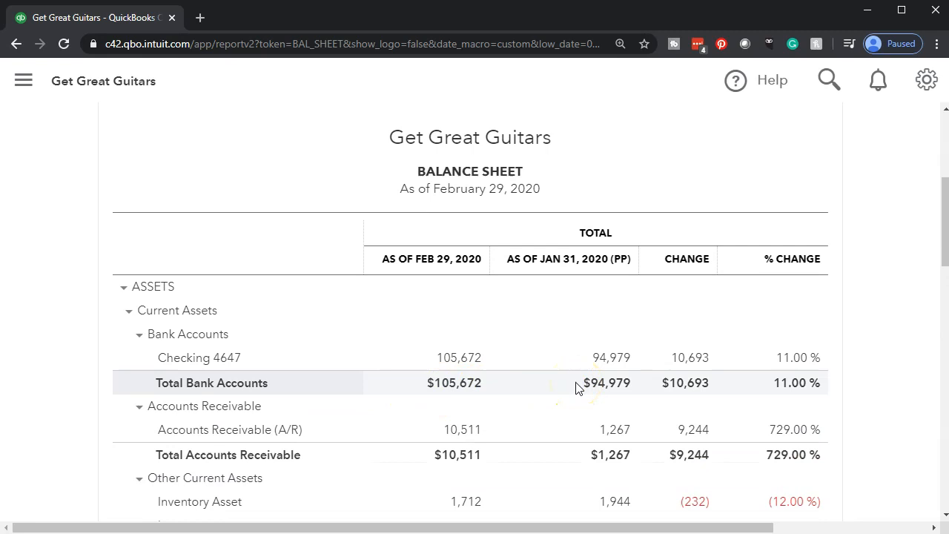
pyautogui.scroll(-4, 495, 373)
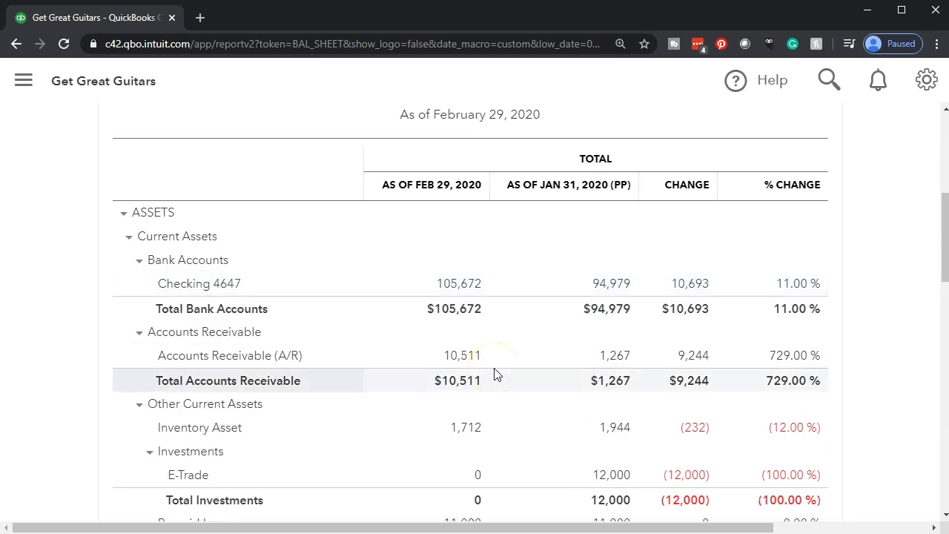
pyautogui.scroll(-5, 496, 373)
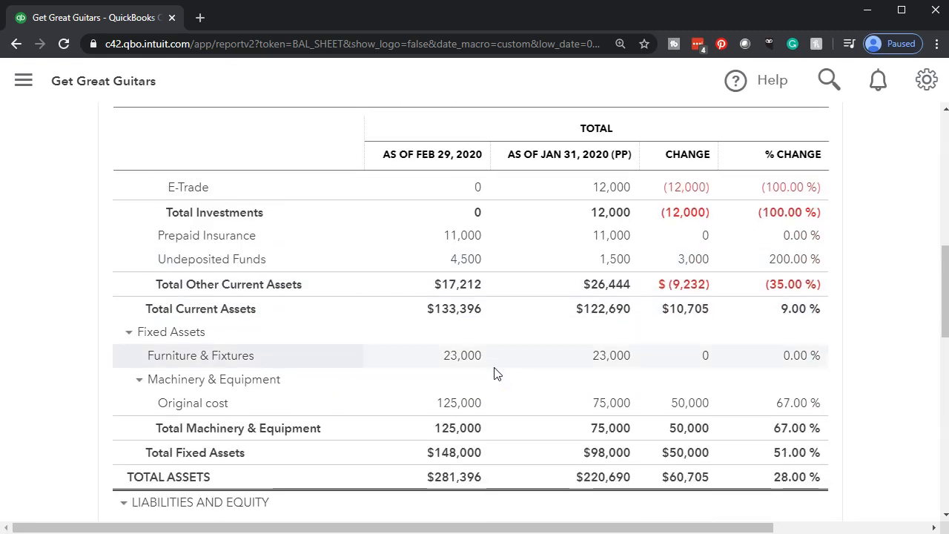
pyautogui.scroll(-4, 495, 373)
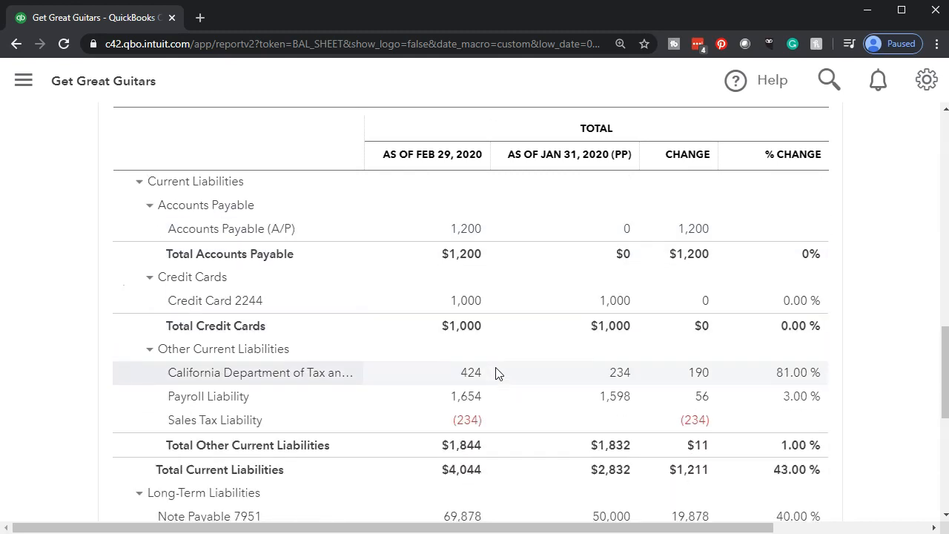
pyautogui.scroll(-1, 496, 373)
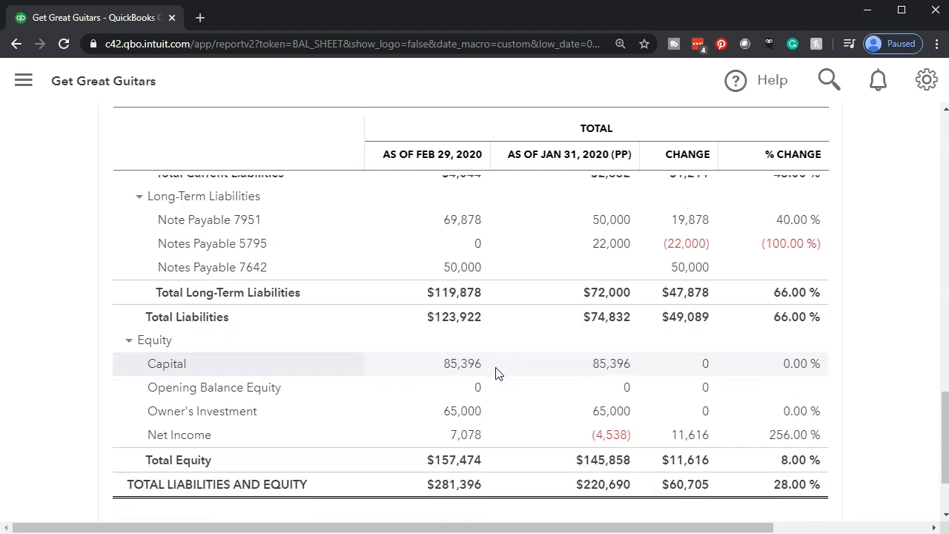
pyautogui.scroll(-1, 497, 372)
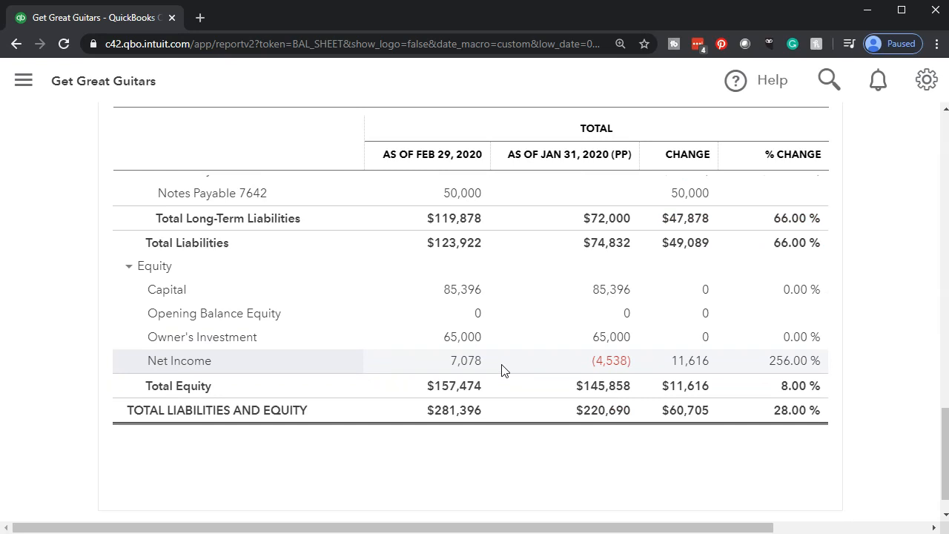
pyautogui.scroll(15, 501, 370)
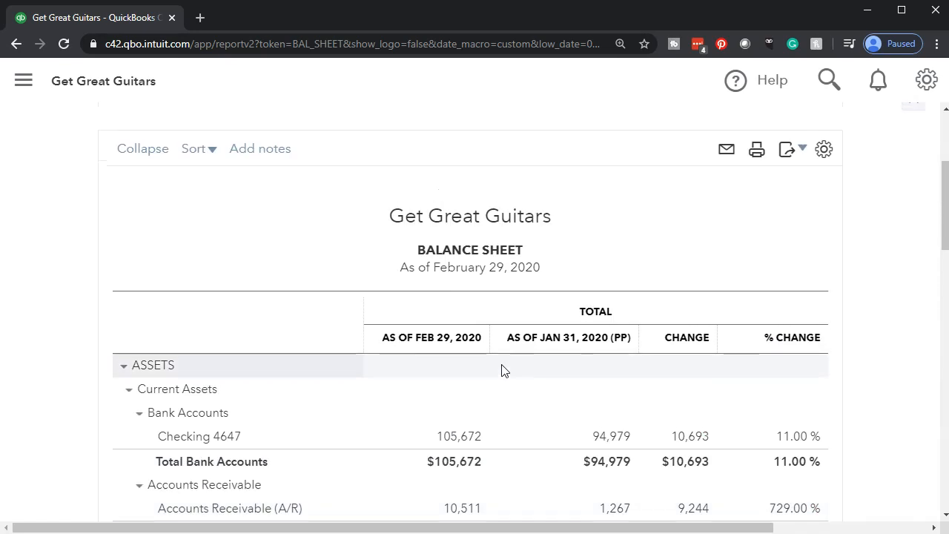
# - Print the comparative balance sheet in portrait orientation and color to CutePDF Writer, with all pages and one copy
pyautogui.scroll(2, 512, 370)
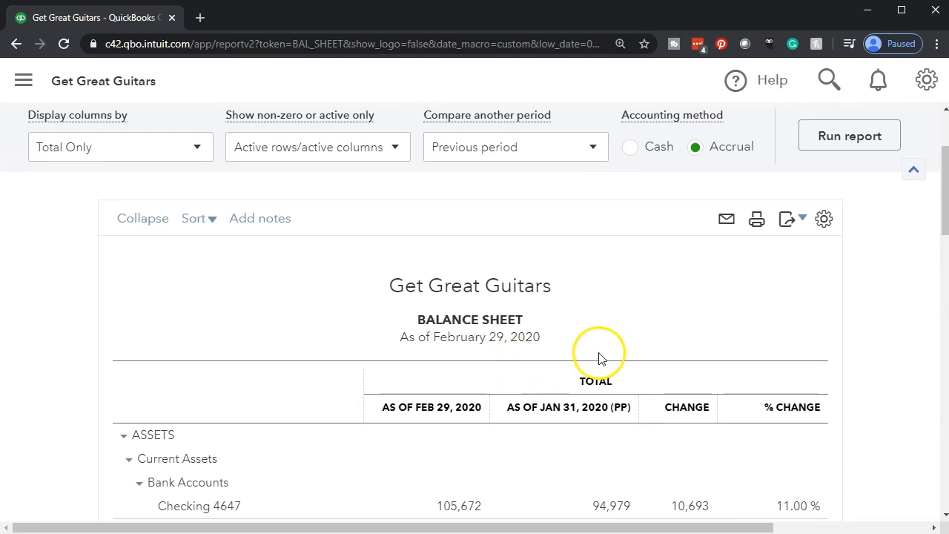
pyautogui.click(756, 220)
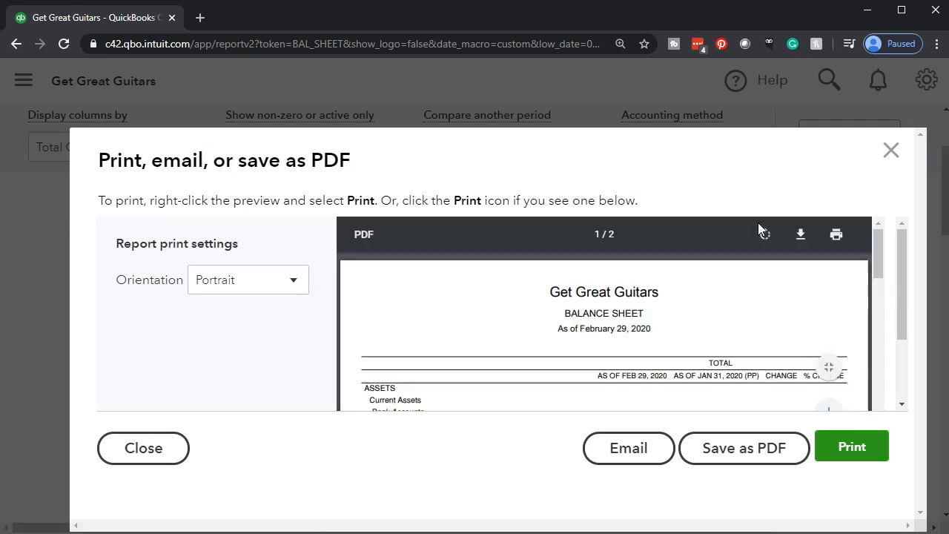
pyautogui.click(823, 449)
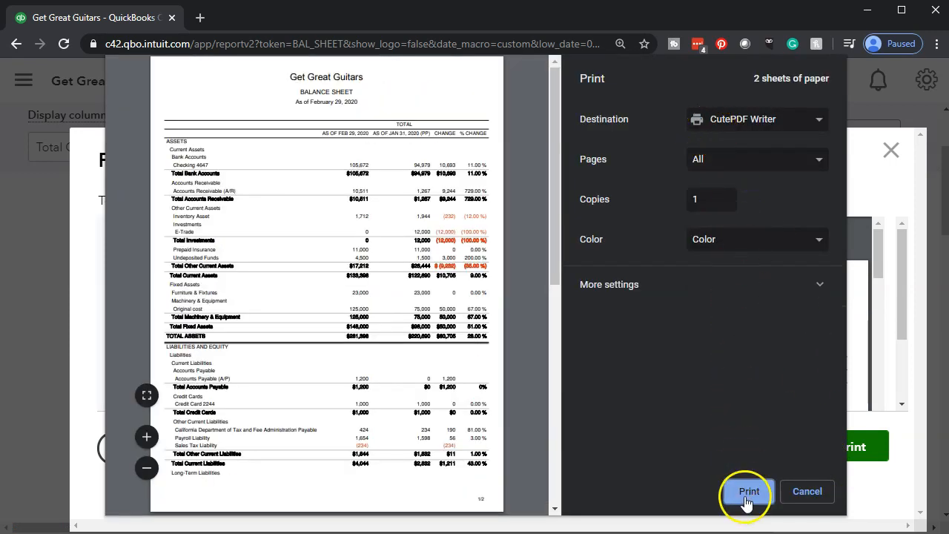
pyautogui.click(746, 498)
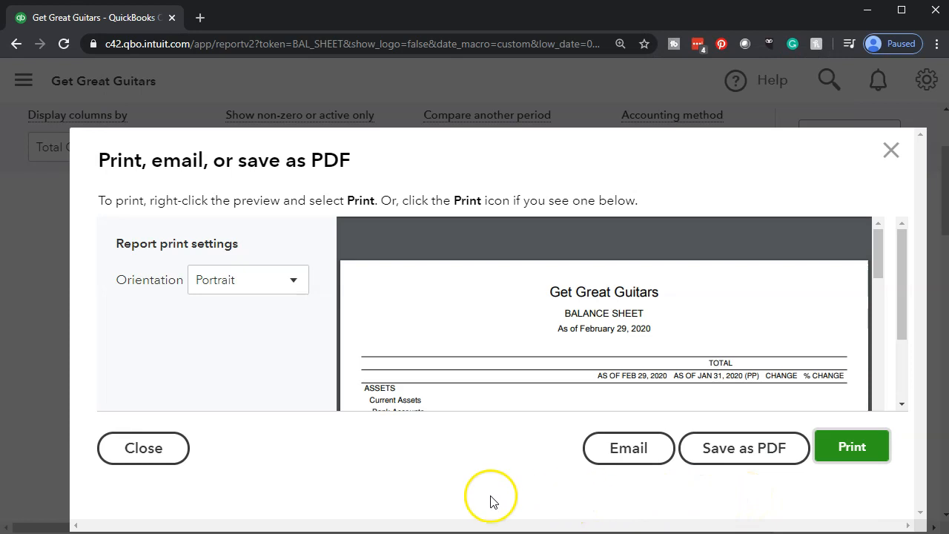
pyautogui.click(323, 466)
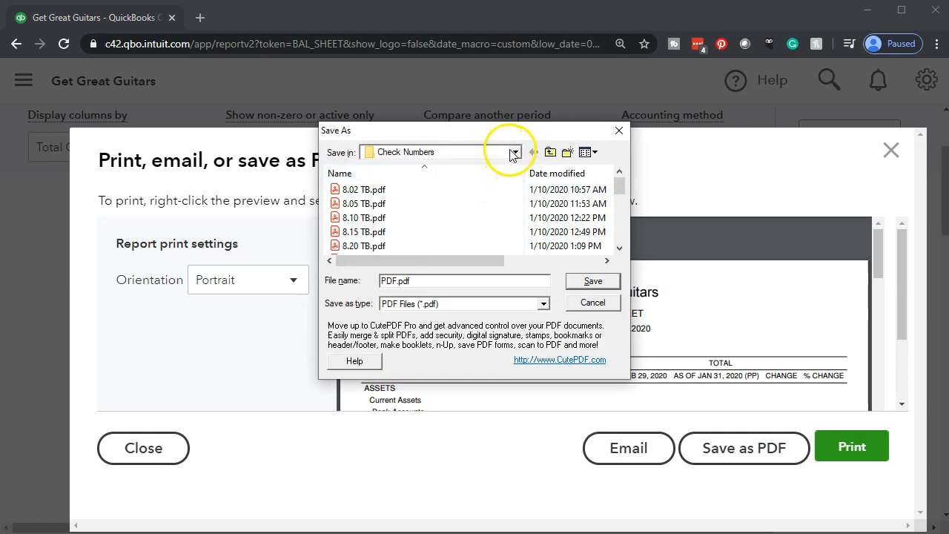
# - Save the PDF in the 8 Month Two folder under a Comparative Balance file name and close the print preview
pyautogui.click(515, 153)
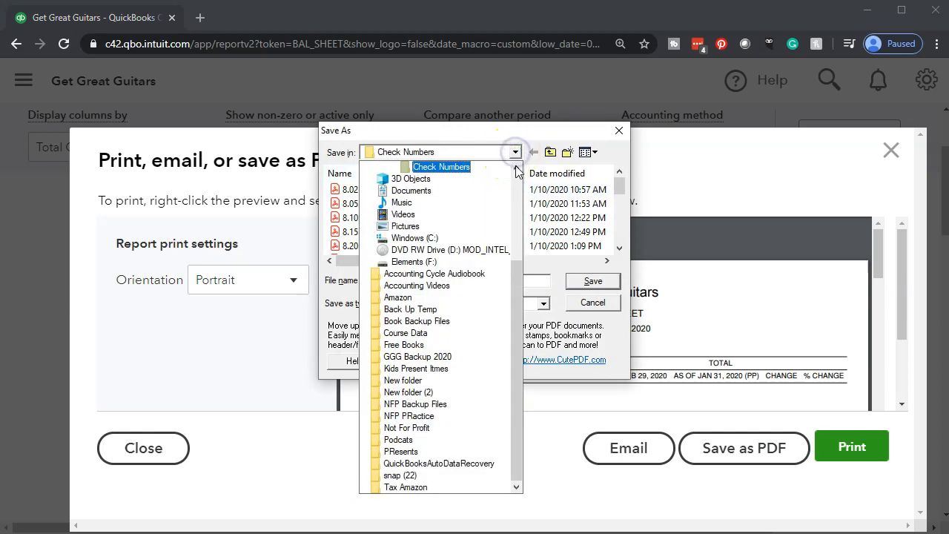
pyautogui.click(517, 168)
pyautogui.click(486, 181)
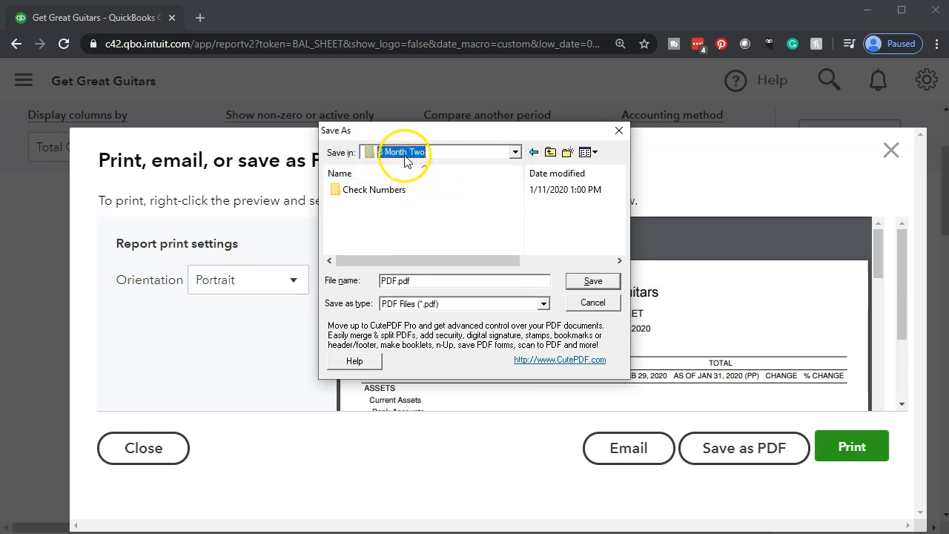
pyautogui.click(373, 226)
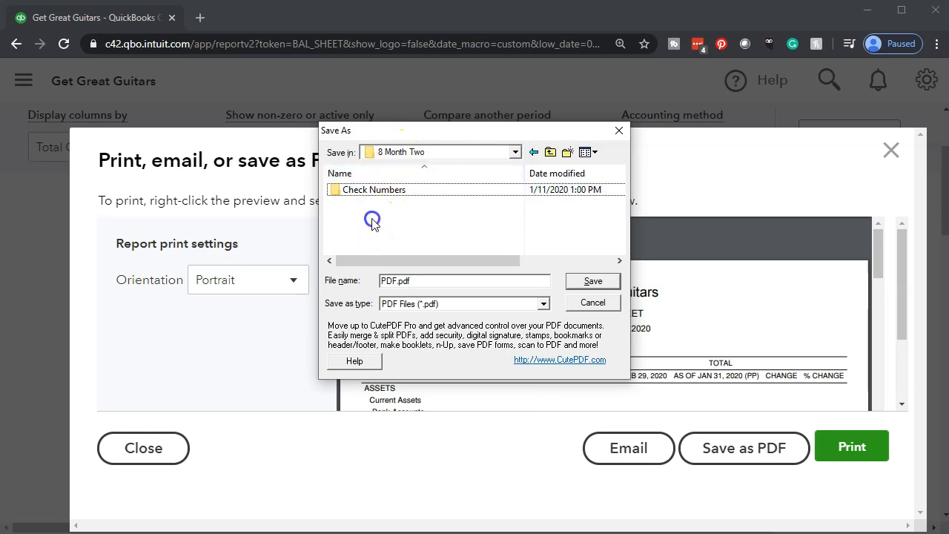
pyautogui.click(393, 280)
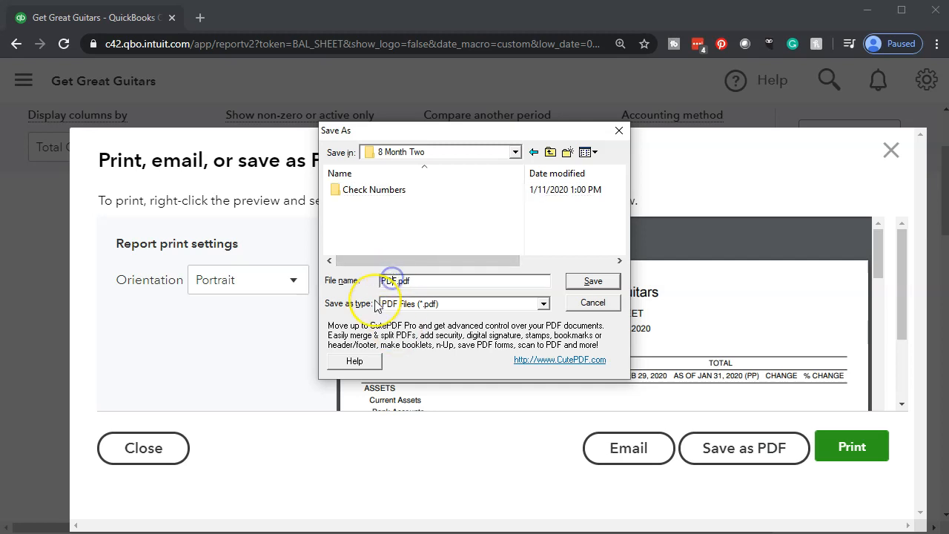
pyautogui.write('Comparative Balance Sheet')
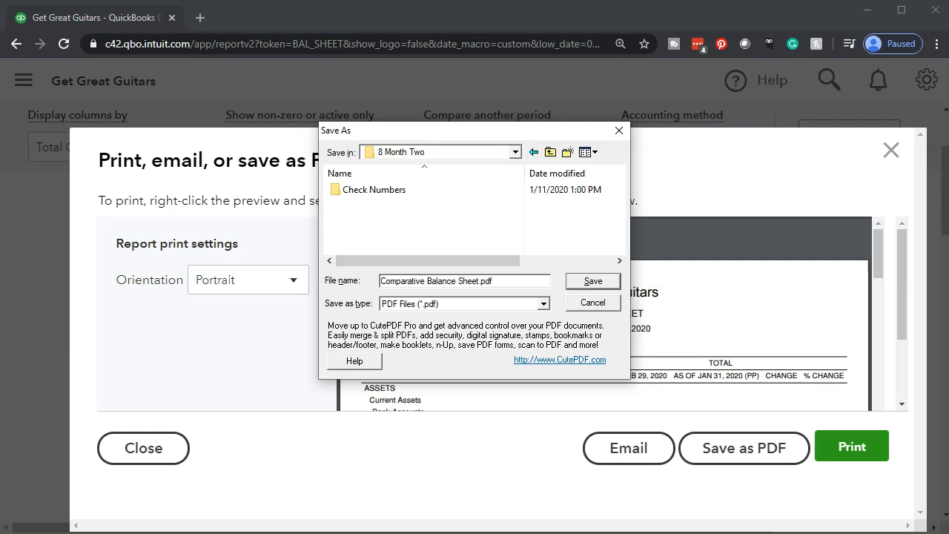
pyautogui.click(587, 282)
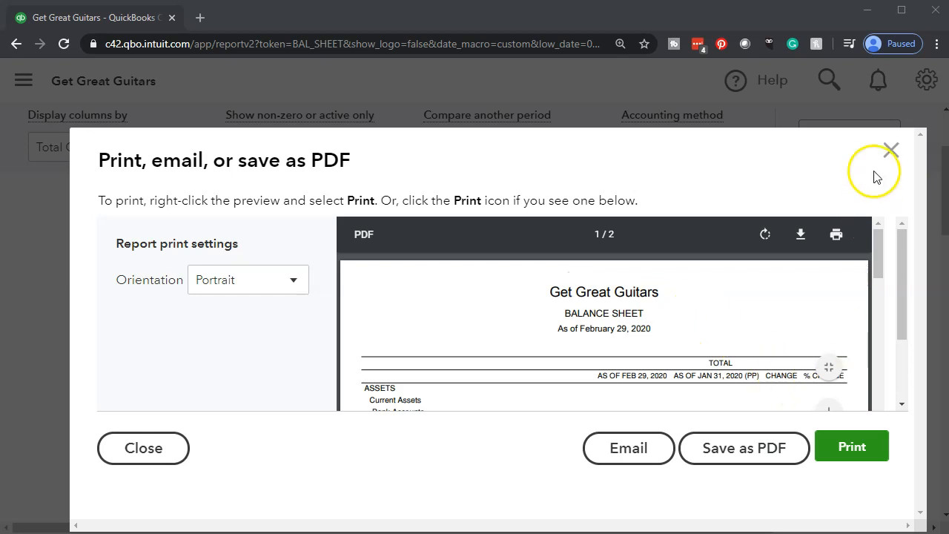
pyautogui.click(890, 151)
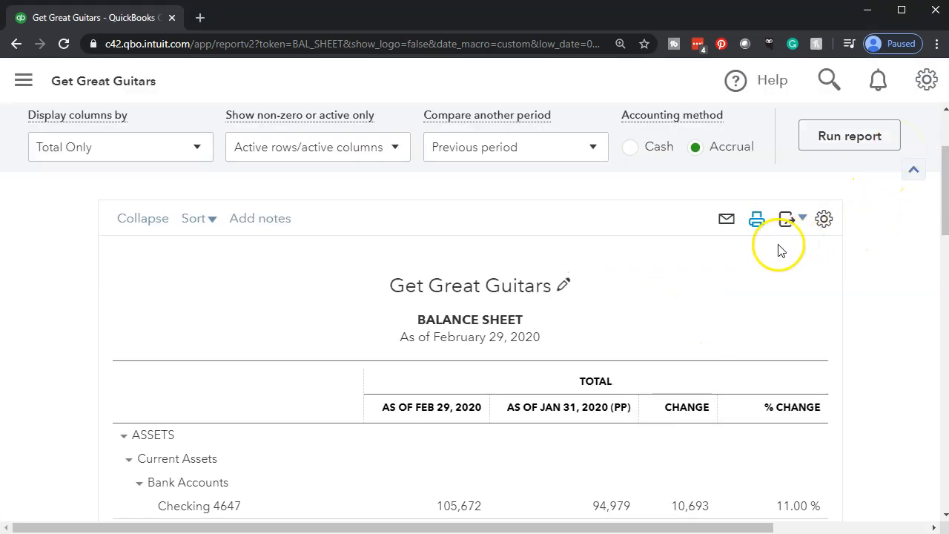
# - Export the balance sheet to Excel and open the exported workbook
pyautogui.click(804, 223)
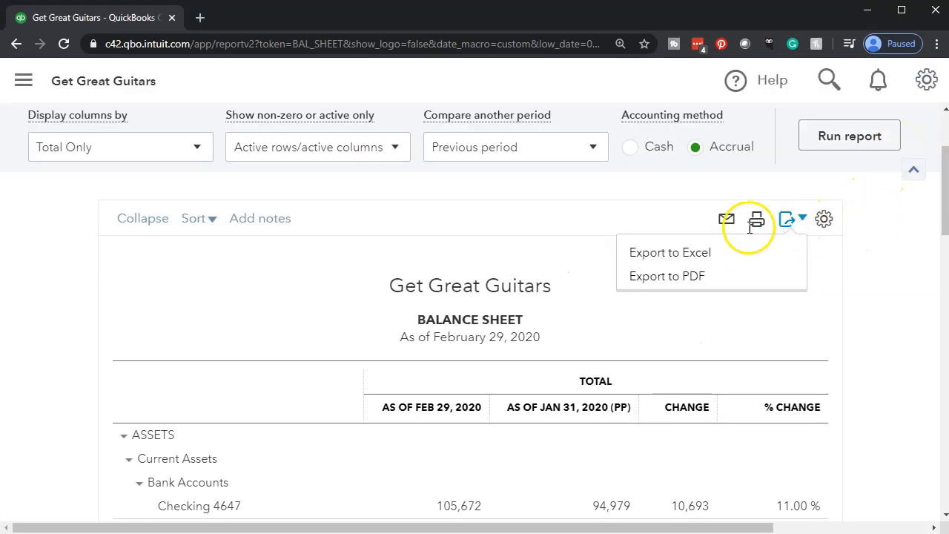
pyautogui.click(704, 256)
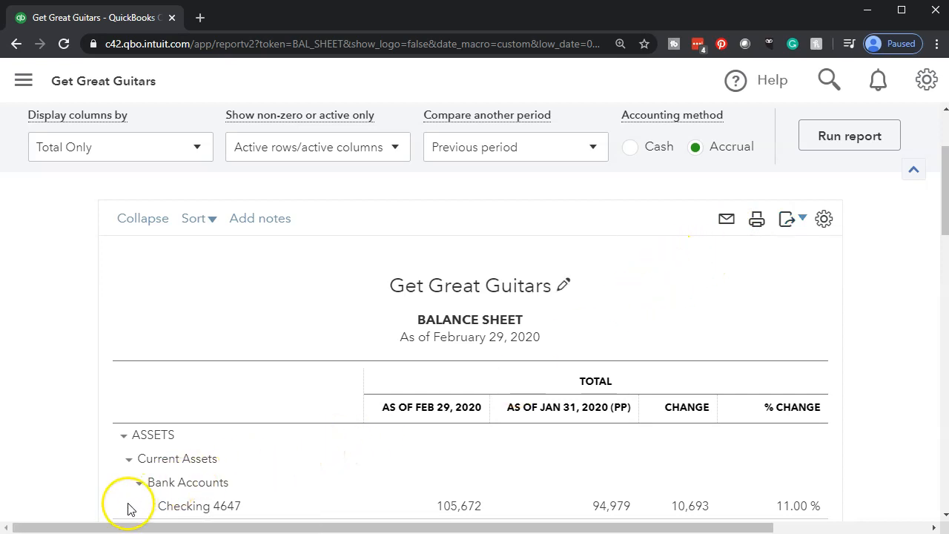
pyautogui.click(54, 523)
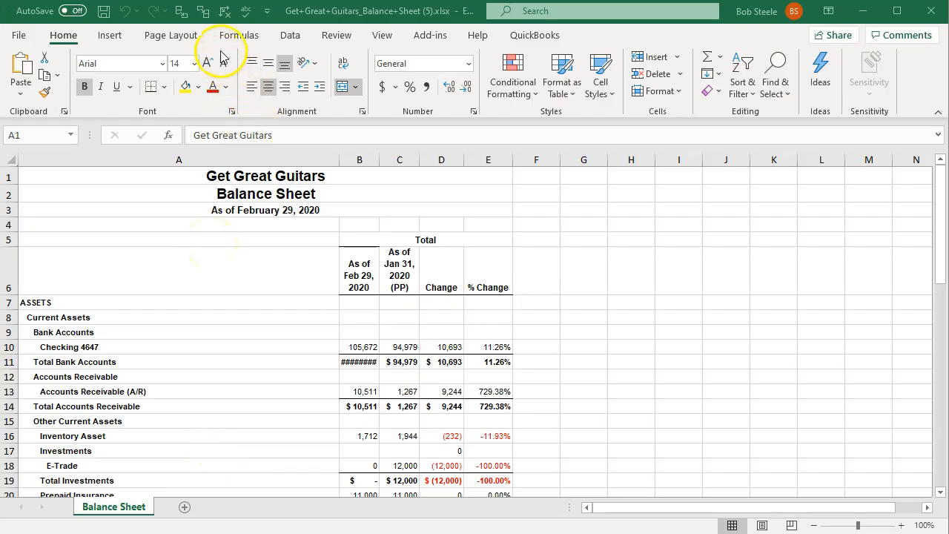
pyautogui.click(242, 263)
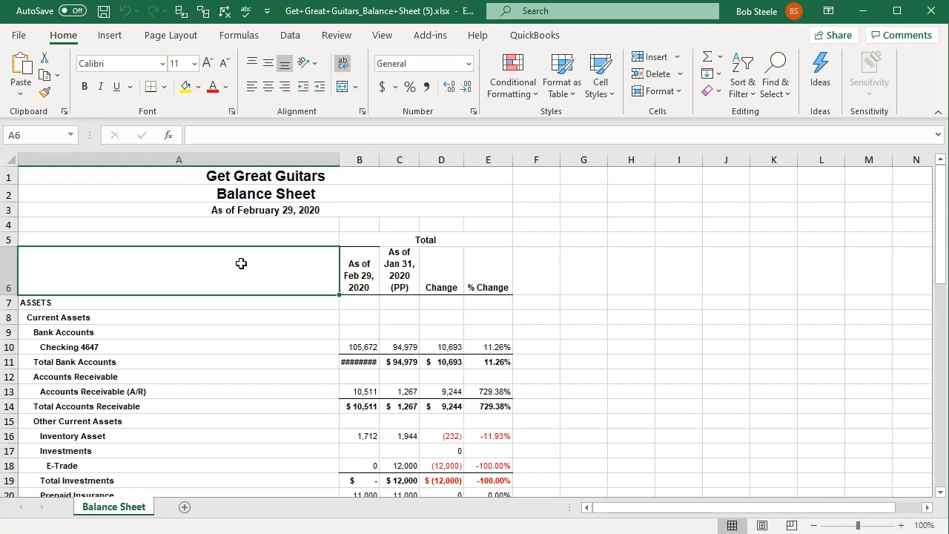
# - Display the sheet's page breaks, then narrow column A and fit columns B through E to their contents
pyautogui.click(762, 525)
pyautogui.click(736, 525)
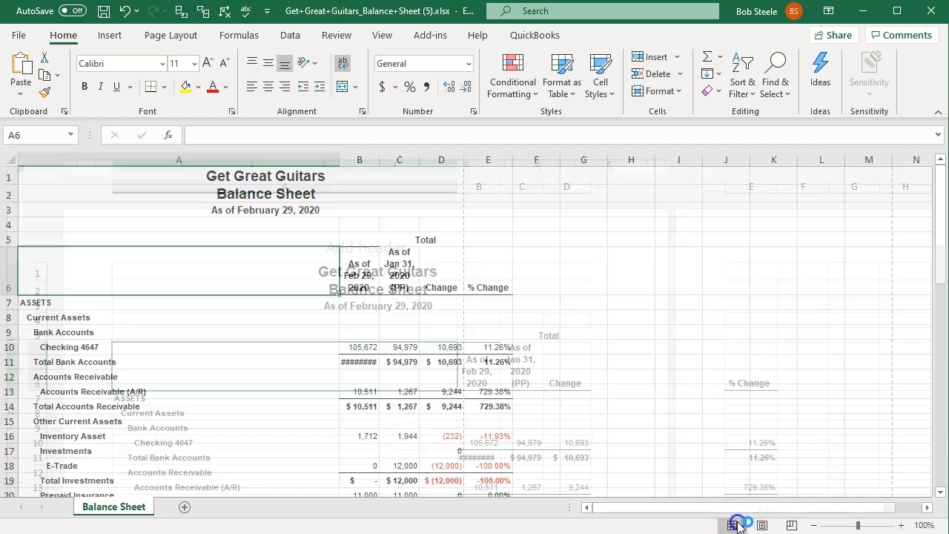
pyautogui.scroll(-2, 385, 346)
pyautogui.scroll(-3, 386, 346)
pyautogui.scroll(5, 397, 356)
pyautogui.moveTo(338, 156); pyautogui.dragTo(442, 158)
pyautogui.doubleClick(442, 158)
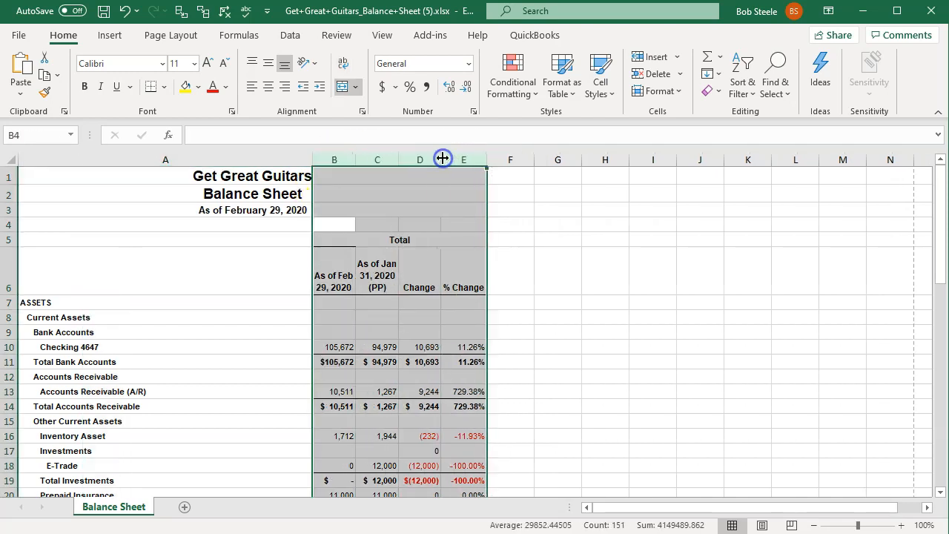
pyautogui.click(430, 235)
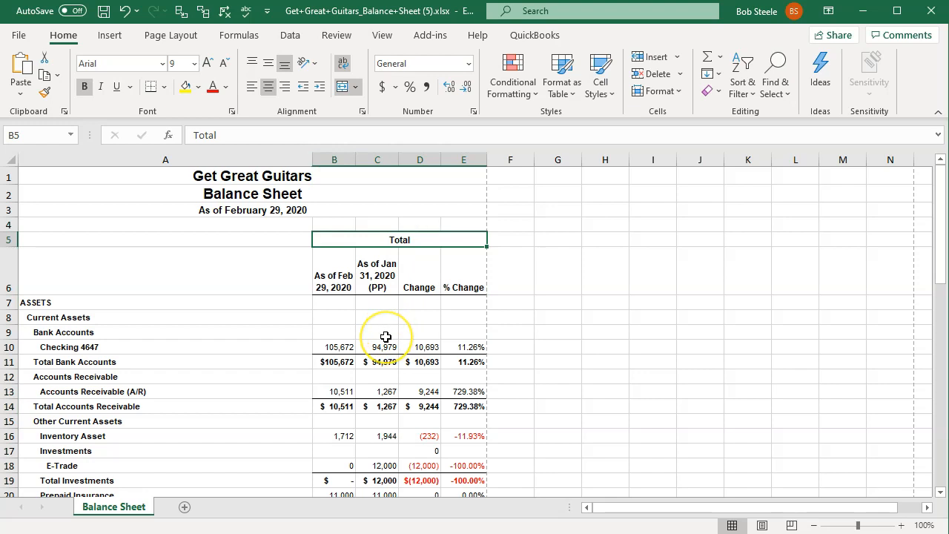
# - Check the balance sheet's rows against the page breaks and narrow column A slightly further
pyautogui.scroll(-5, 387, 336)
pyautogui.scroll(5, 386, 337)
pyautogui.scroll(-12, 386, 337)
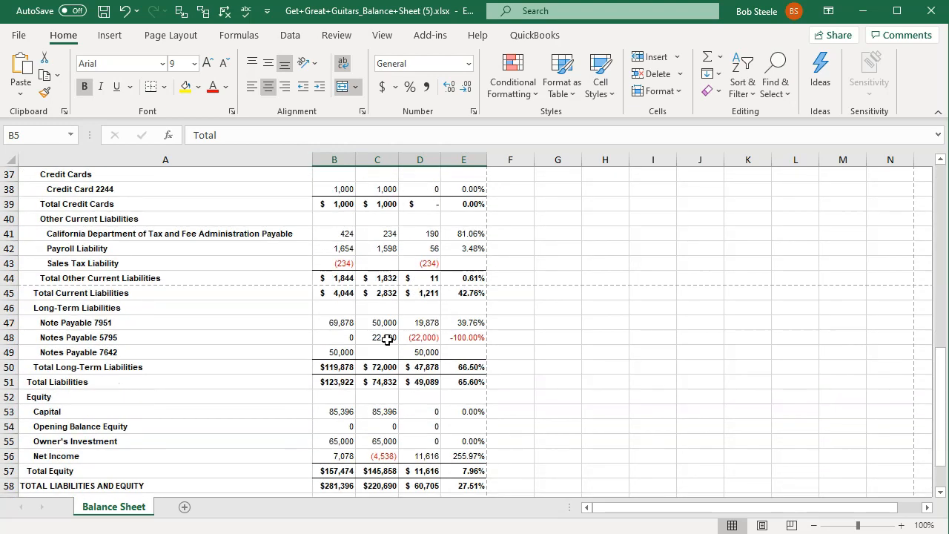
pyautogui.scroll(5, 386, 337)
pyautogui.scroll(1, 387, 337)
pyautogui.moveTo(313, 160); pyautogui.dragTo(311, 160)
pyautogui.click(260, 326)
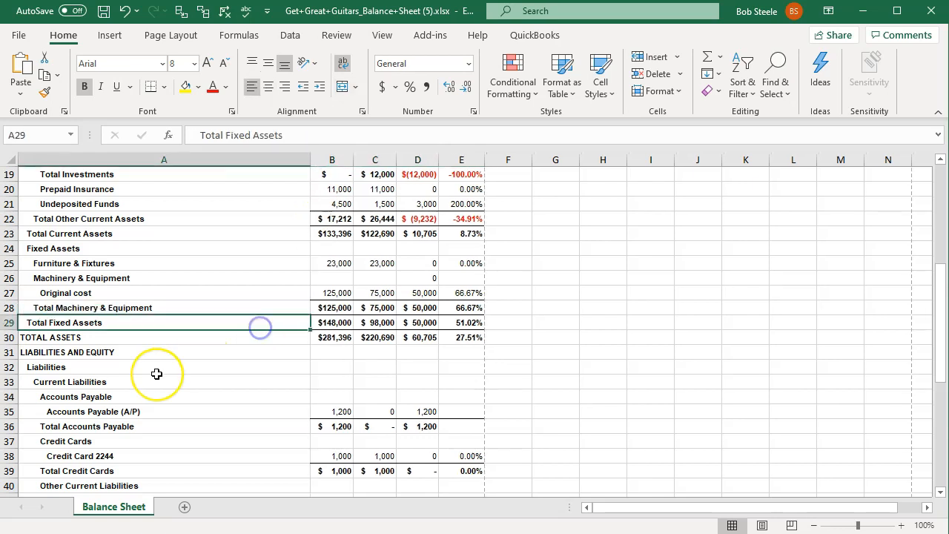
pyautogui.scroll(6, 157, 366)
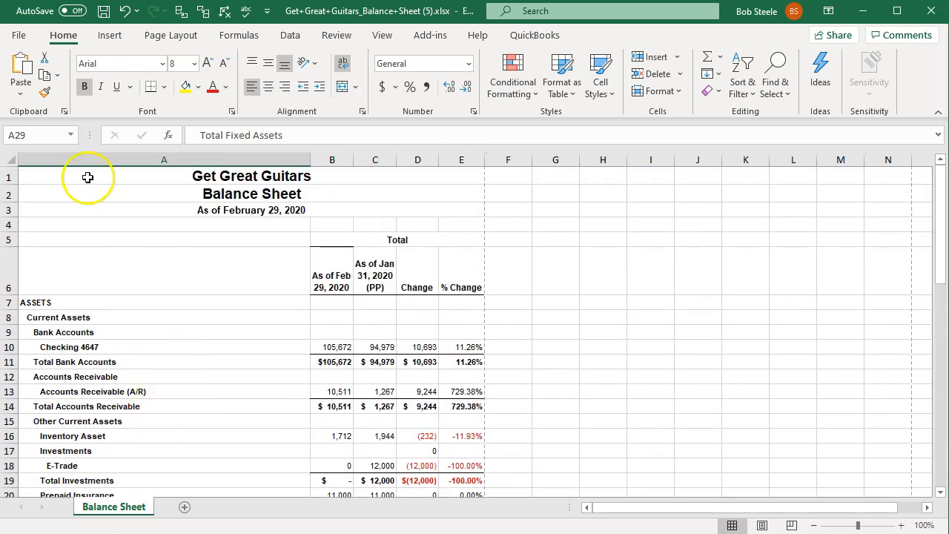
# - Save the workbook as Financial Statements in Excel Workbook format in the 8 Month Two folder under Course Data
pyautogui.click(19, 34)
pyautogui.click(52, 232)
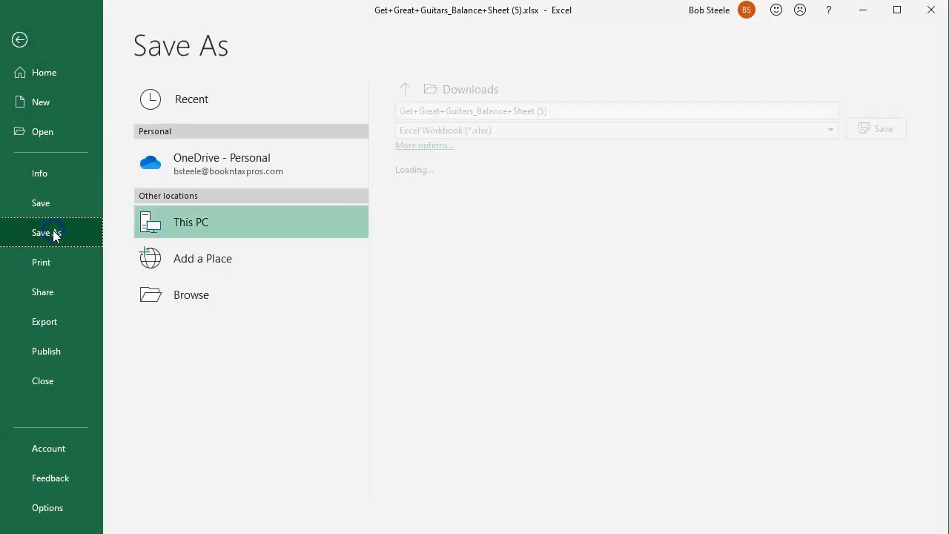
pyautogui.click(182, 289)
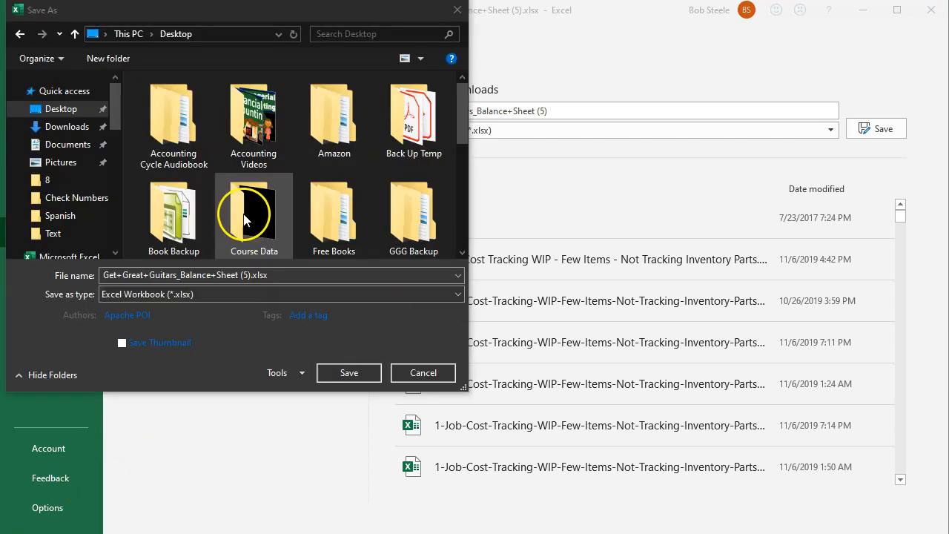
pyautogui.doubleClick(247, 214)
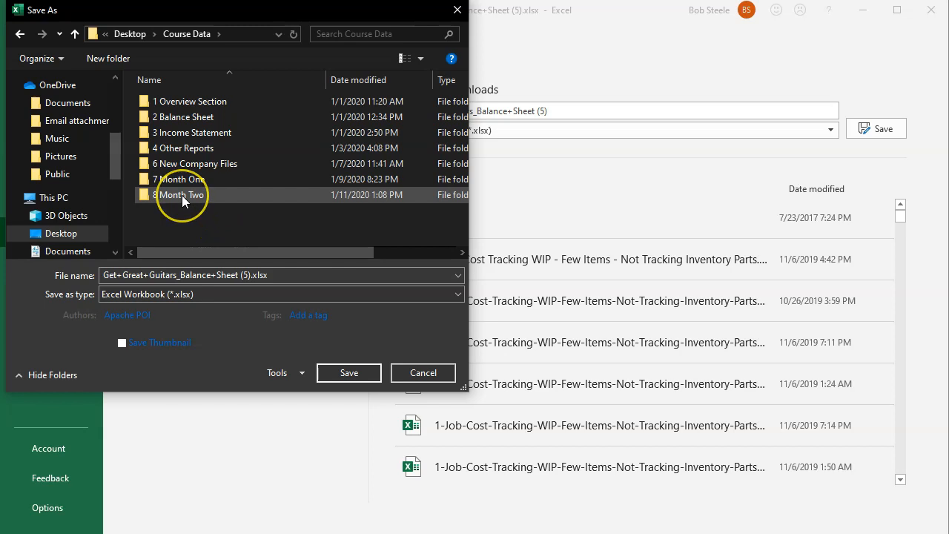
pyautogui.doubleClick(182, 195)
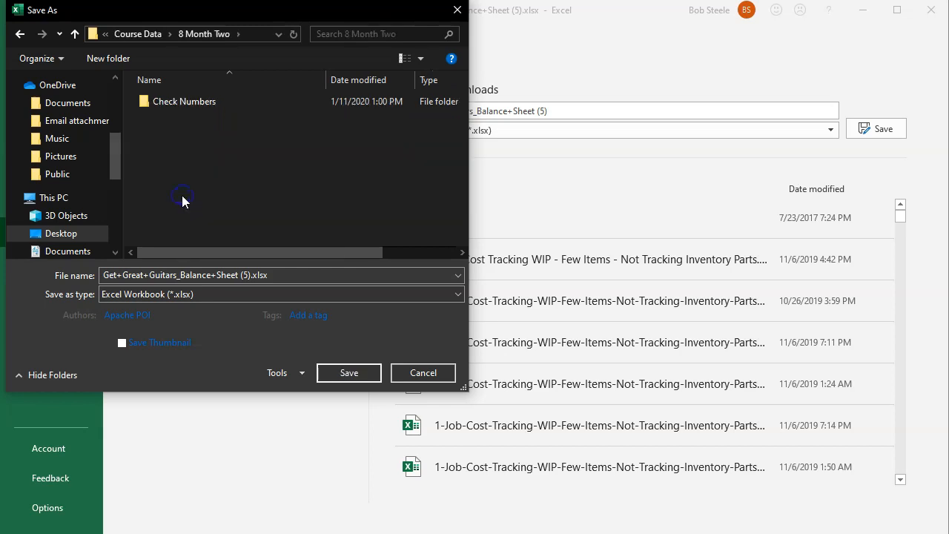
pyautogui.click(171, 274)
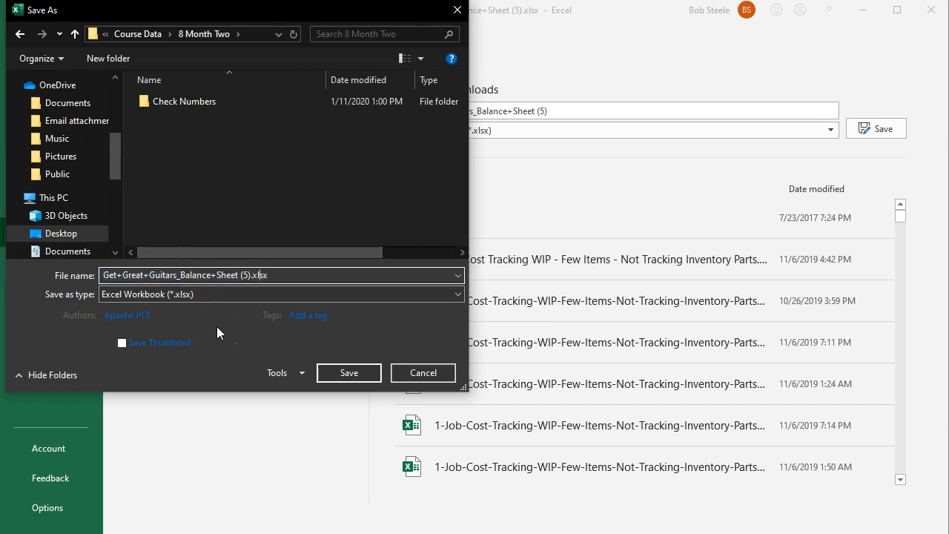
pyautogui.doubleClick(256, 275)
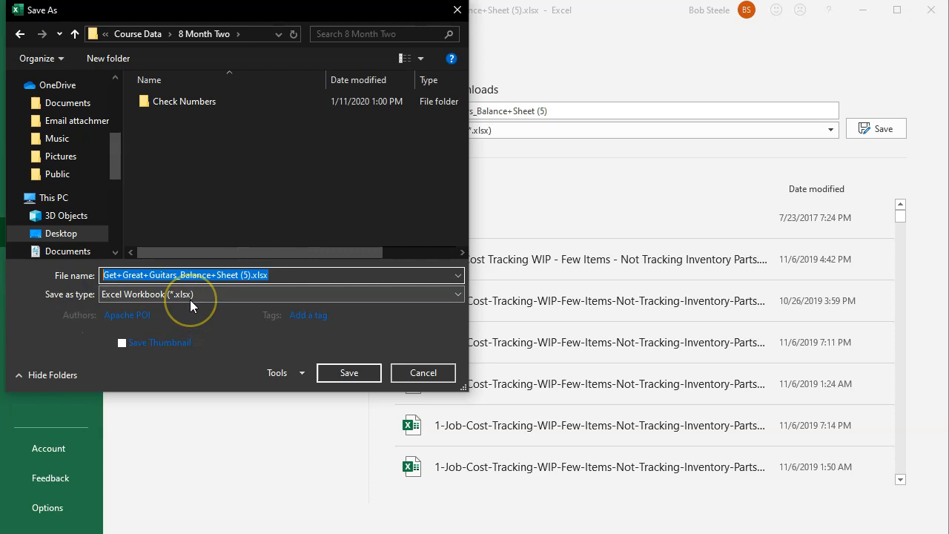
pyautogui.write('Financial Statements')
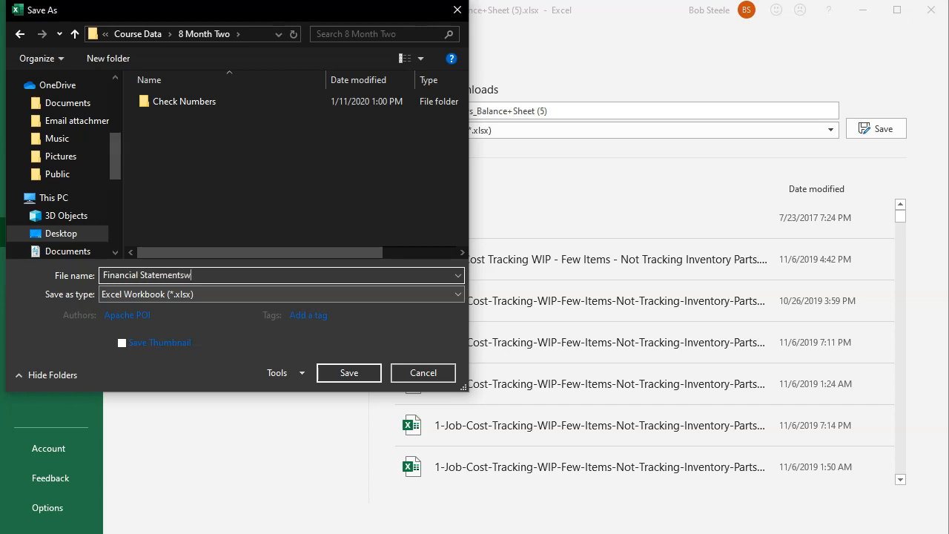
pyautogui.click(355, 364)
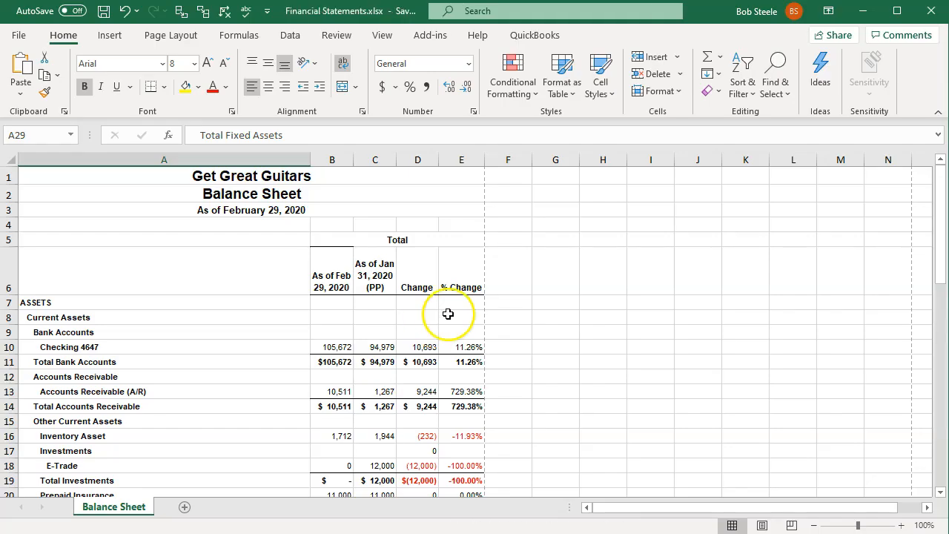
# - Minimize the workbook to switch back to QuickBooks Online and duplicate the balance sheet's browser tab
pyautogui.click(862, 19)
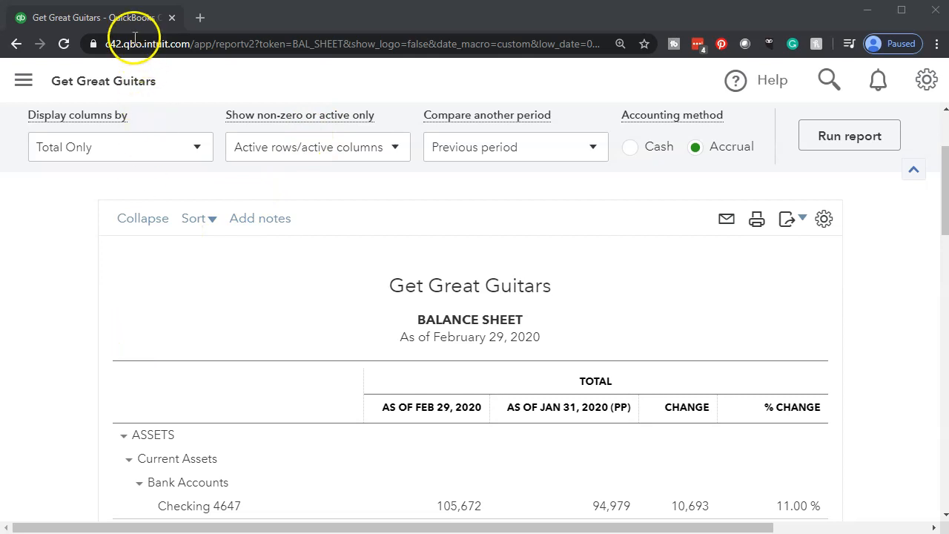
pyautogui.rightClick(115, 20)
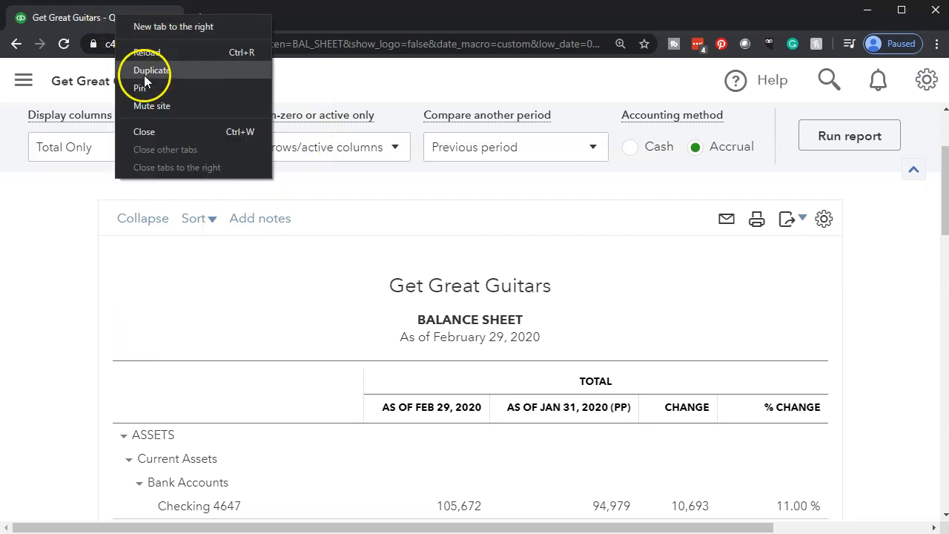
pyautogui.click(144, 75)
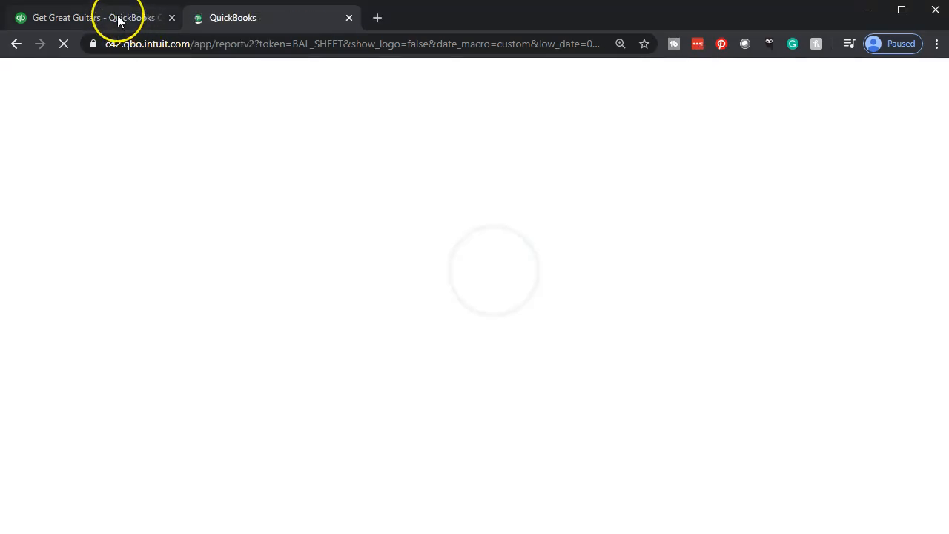
# - Return to the original QuickBooks tab and open the Profit and Loss report from the standard reports
pyautogui.click(118, 20)
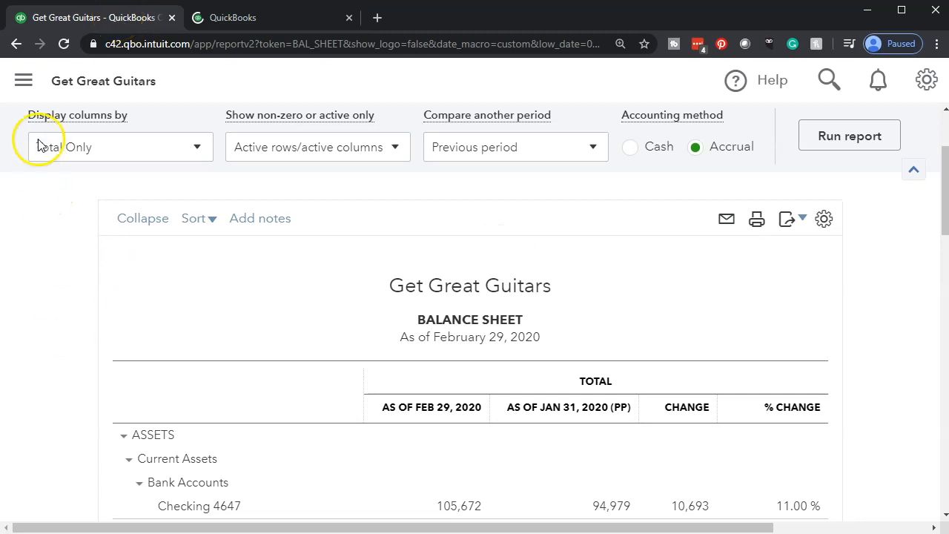
pyautogui.click(31, 95)
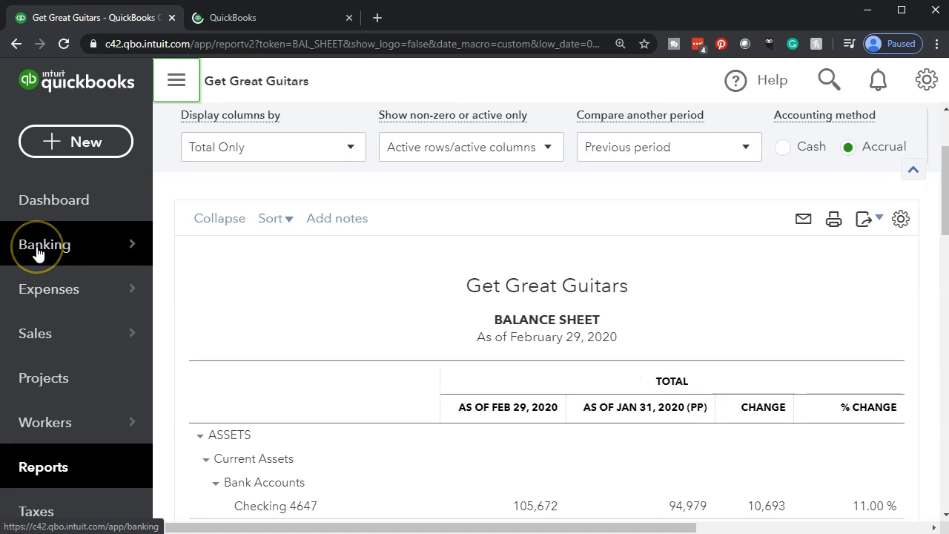
pyautogui.hotkey('ctrl', '-')
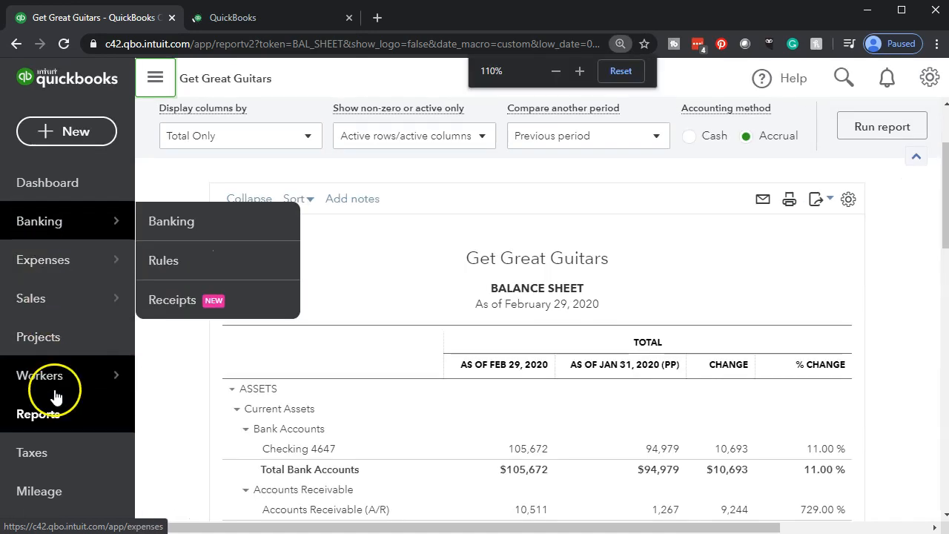
pyautogui.click(21, 415)
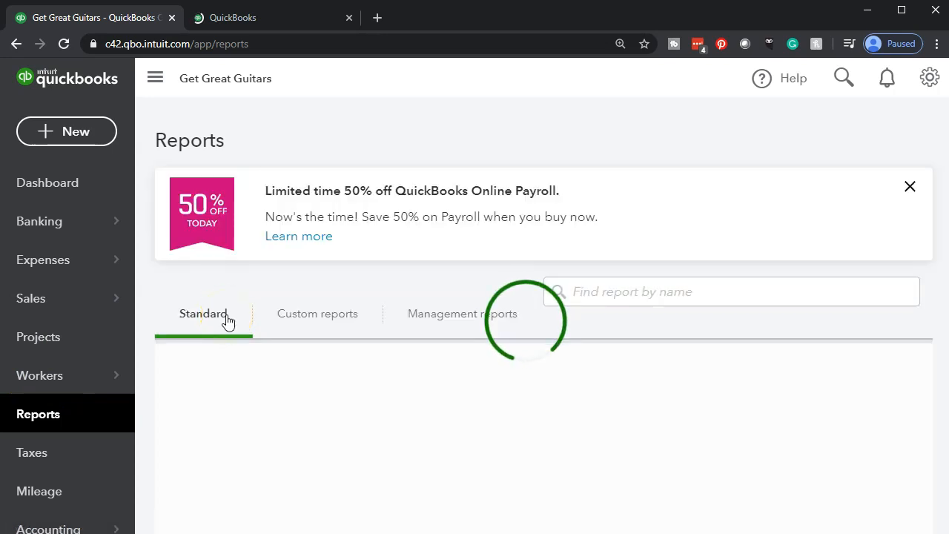
pyautogui.click(261, 508)
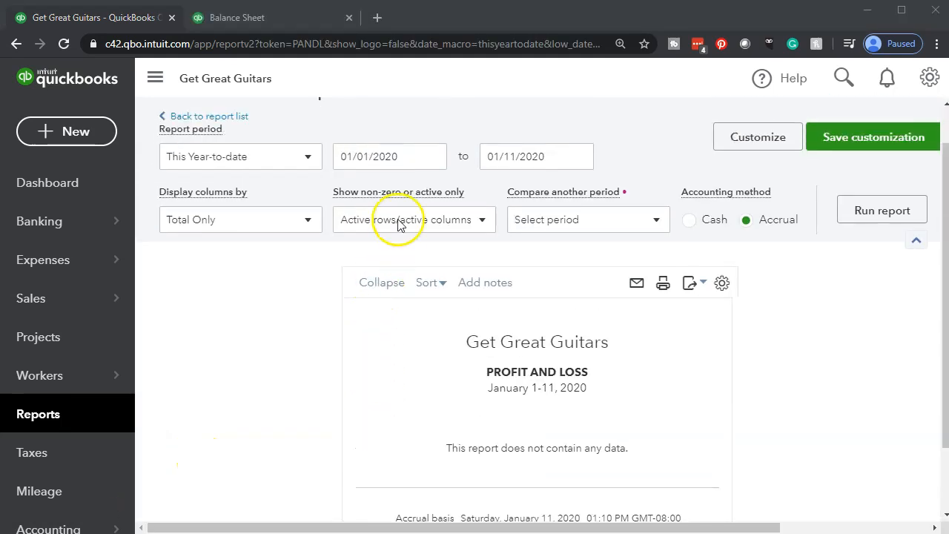
# - Run the Profit and Loss report for the period 01/01/2020 to 12/31/2020
pyautogui.scroll(1, 408, 200)
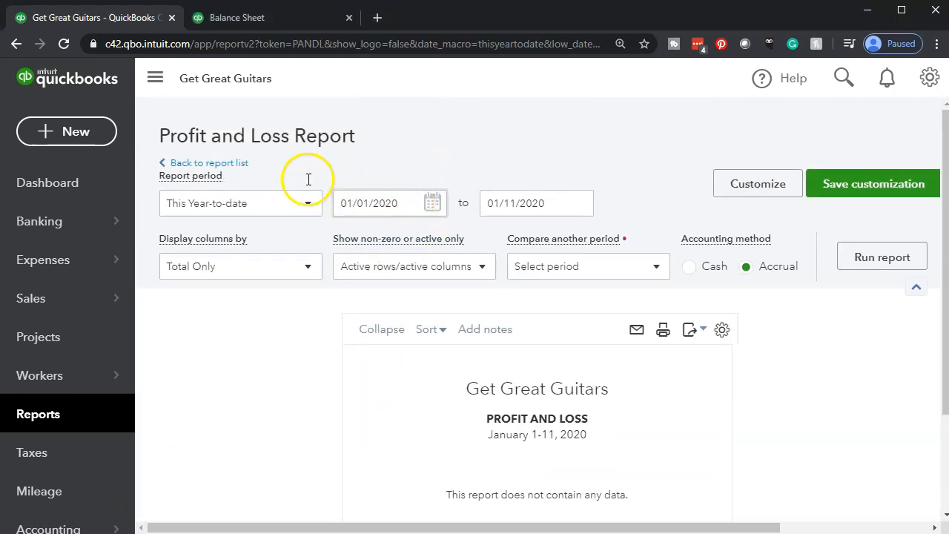
pyautogui.moveTo(406, 203); pyautogui.dragTo(308, 180)
pyautogui.write('01/01/2020')
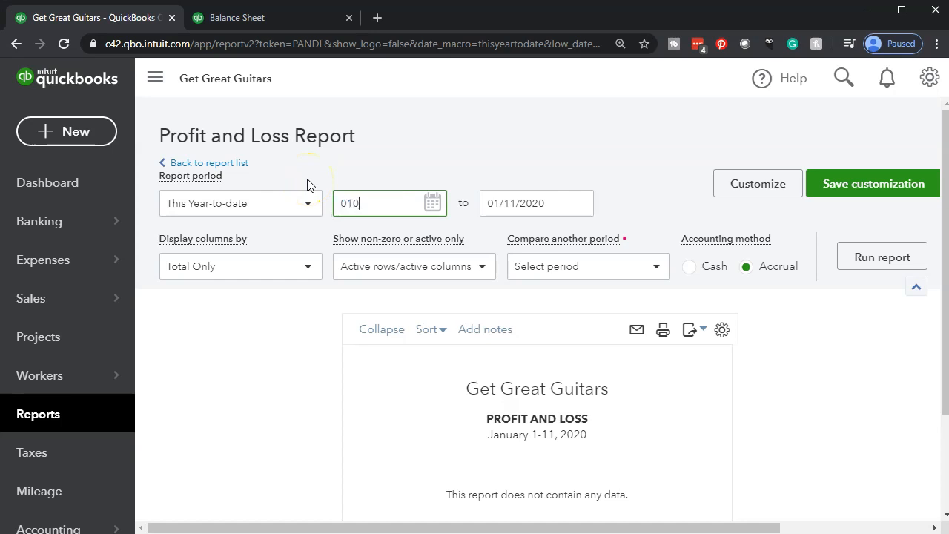
pyautogui.press('Tab')
pyautogui.write('12/31/2020')
pyautogui.press('Tab')
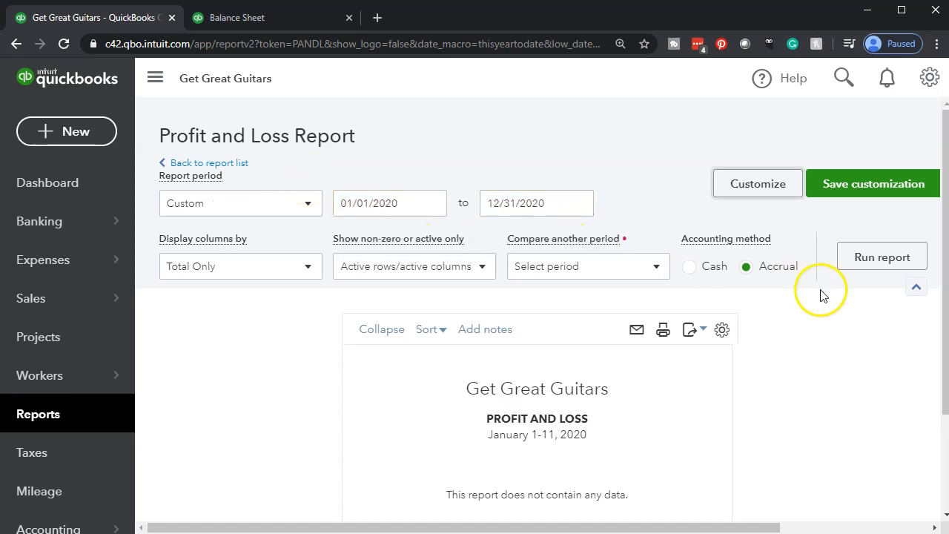
pyautogui.click(854, 258)
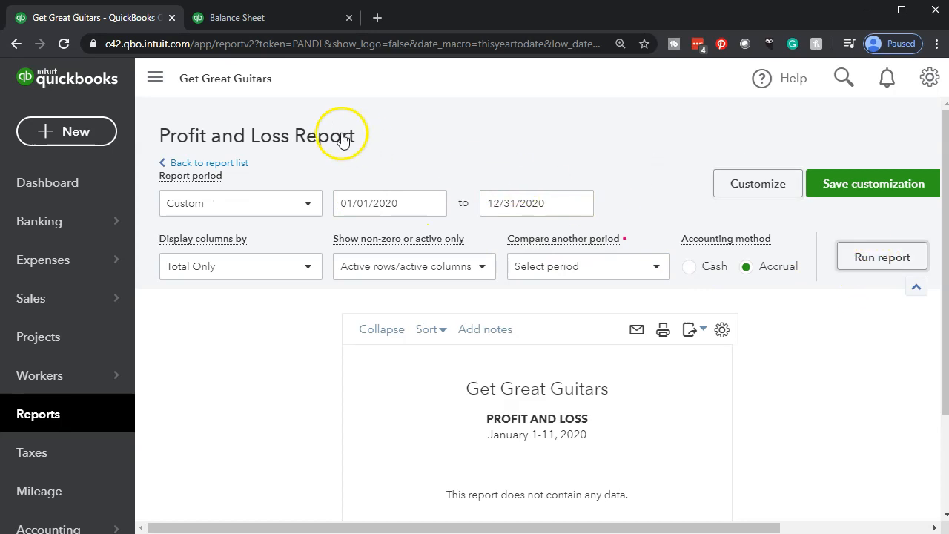
# - Collapse the navigation sidebar and examine the full-year report's income, cost of goods sold, expenses and net income
pyautogui.click(154, 77)
pyautogui.scroll(-3, 164, 304)
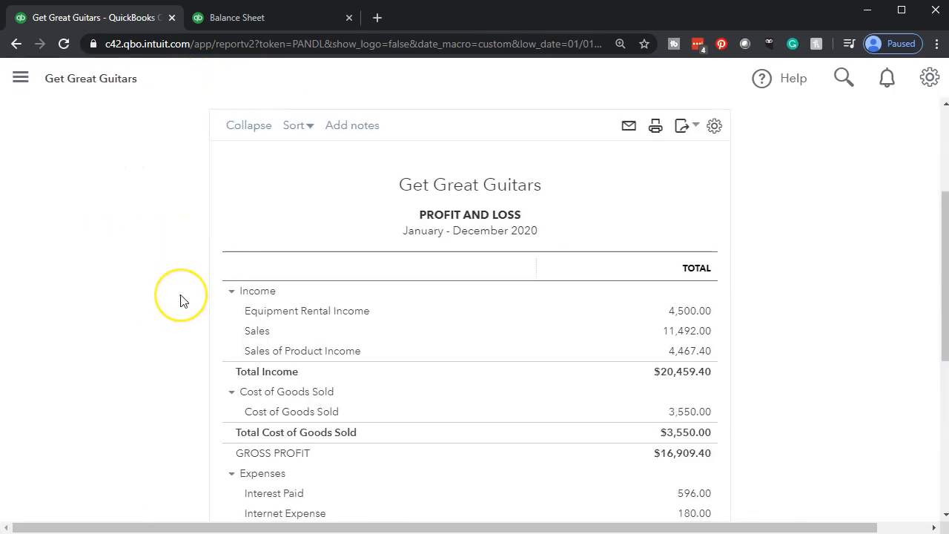
pyautogui.scroll(-3, 182, 300)
pyautogui.scroll(-2, 180, 301)
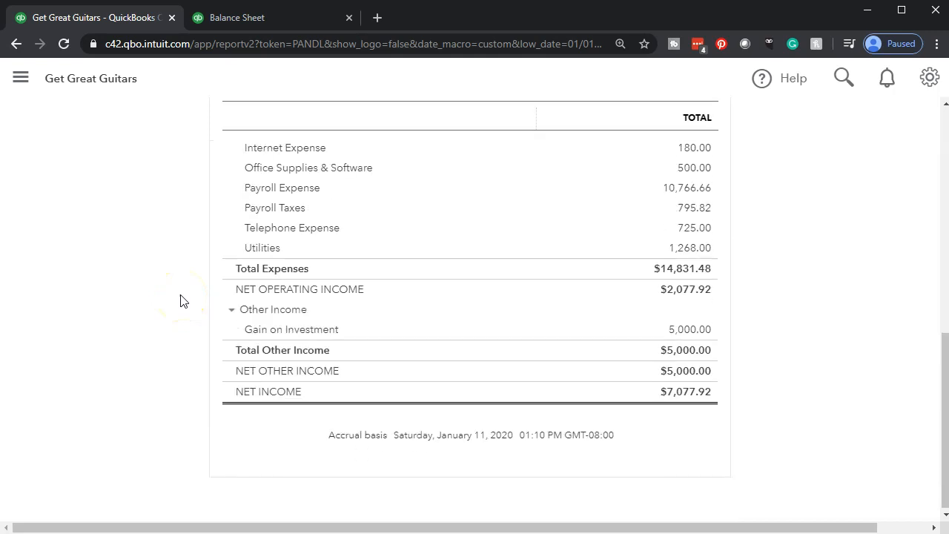
pyautogui.scroll(5, 182, 298)
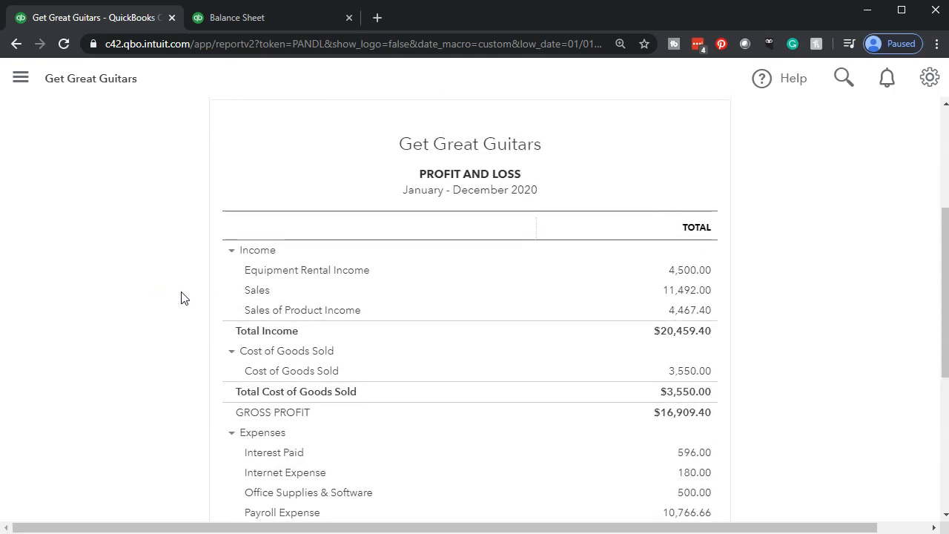
pyautogui.hotkey('ctrl', '+')
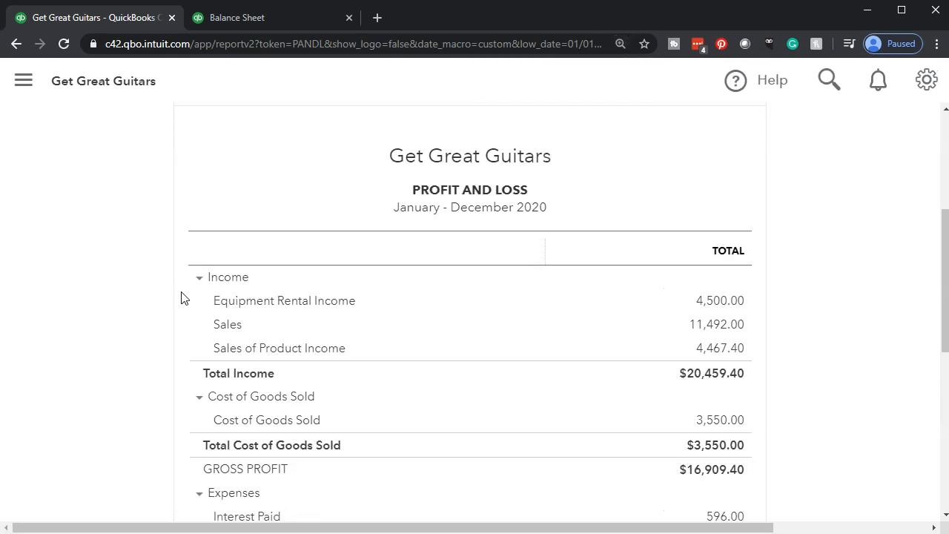
pyautogui.scroll(-3, 181, 298)
pyautogui.scroll(-2, 181, 298)
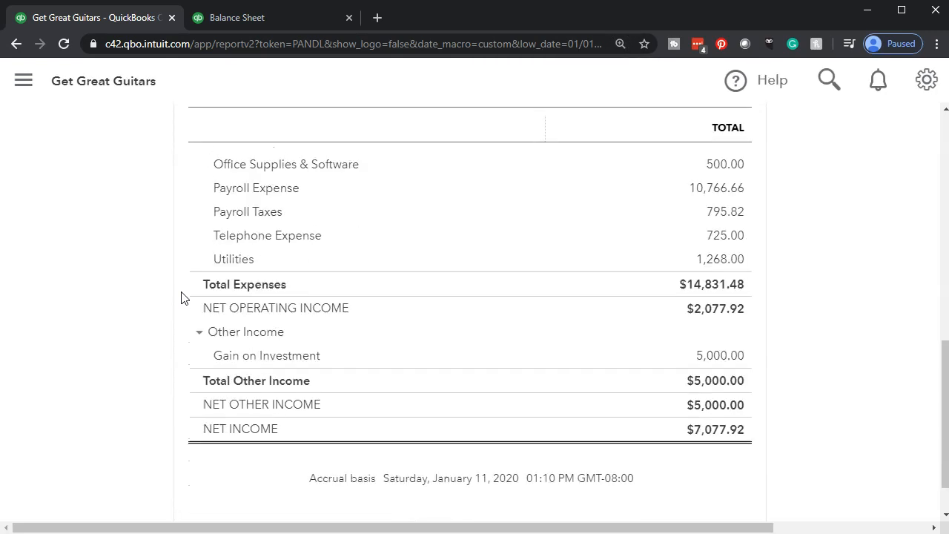
pyautogui.scroll(6, 155, 294)
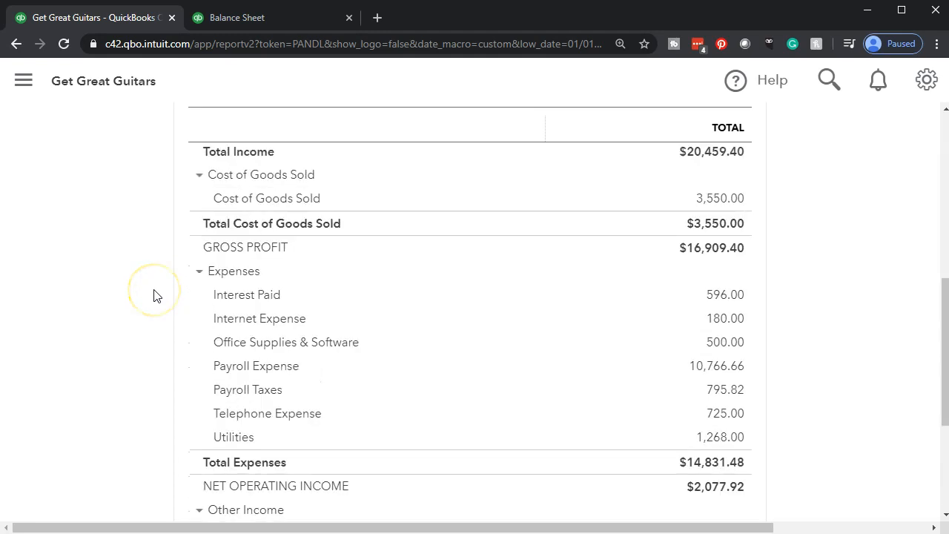
pyautogui.scroll(3, 154, 296)
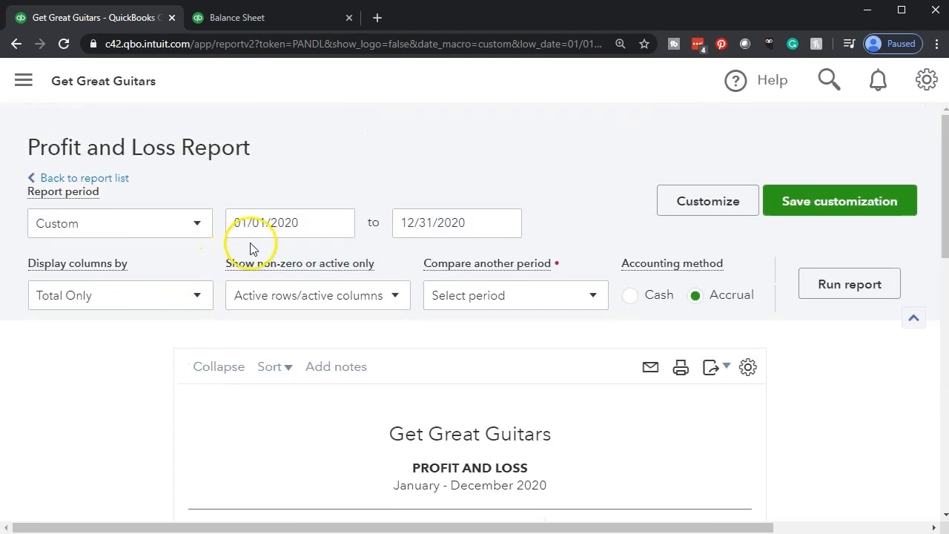
# - Rerun the Profit and Loss report for 02/01/2020 to 02/29/2020 and check February's net income
pyautogui.click(312, 226)
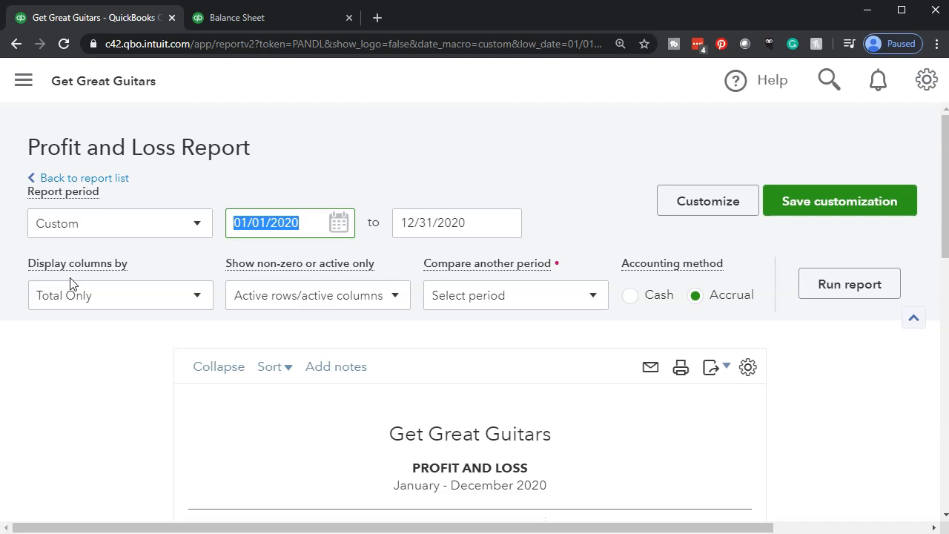
pyautogui.write('0')
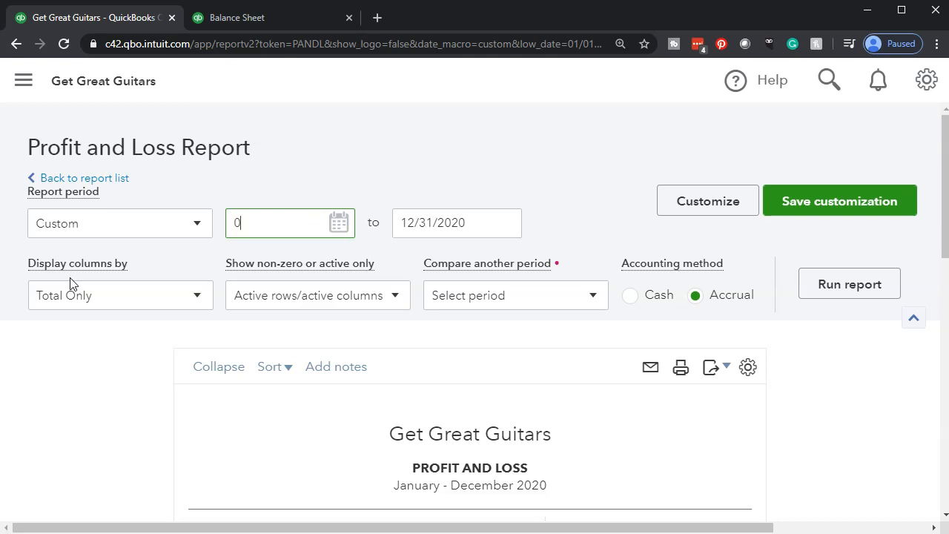
pyautogui.write('2/01/')
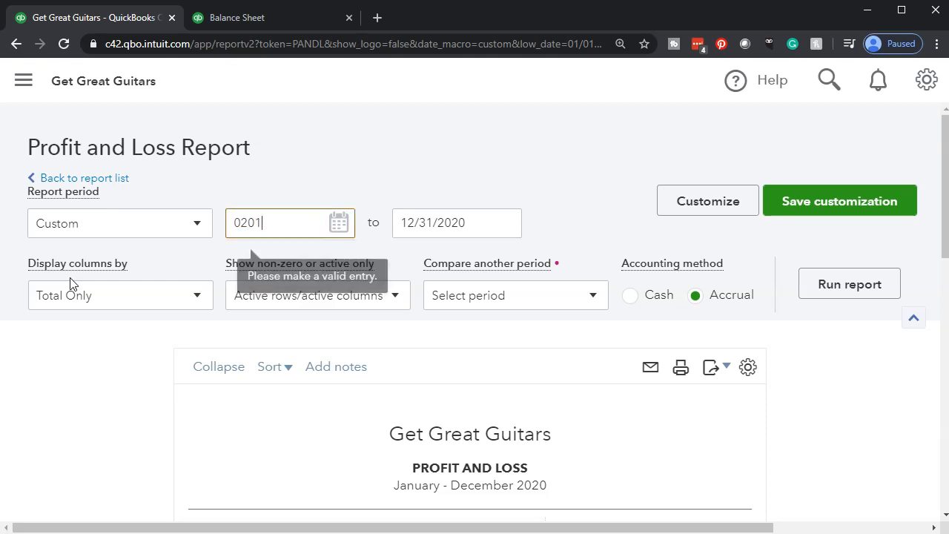
pyautogui.write('2020')
pyautogui.press('Tab')
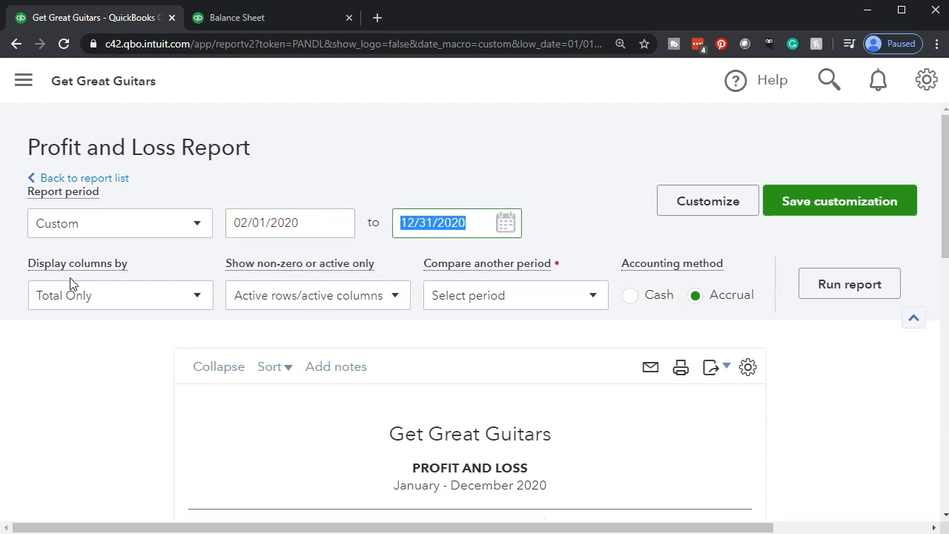
pyautogui.write('02292020')
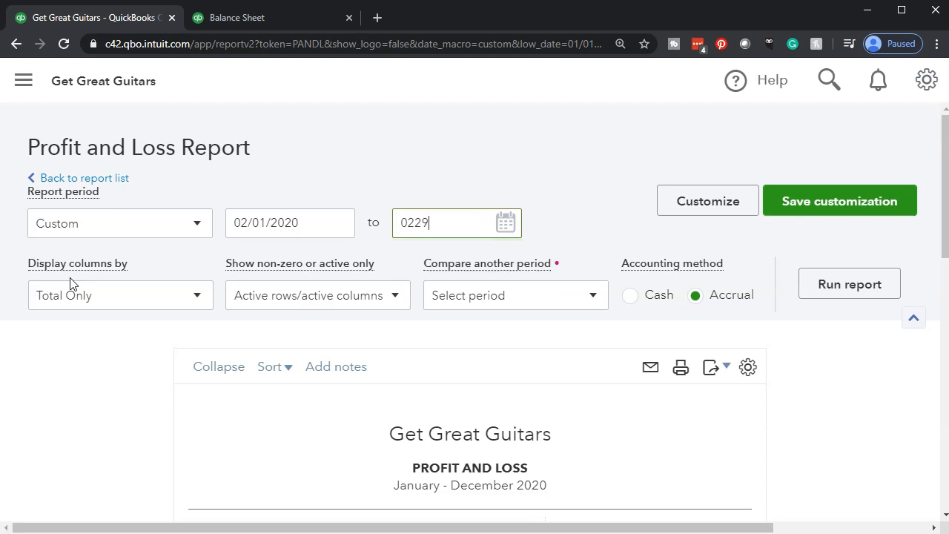
pyautogui.press('Tab')
pyautogui.click(837, 295)
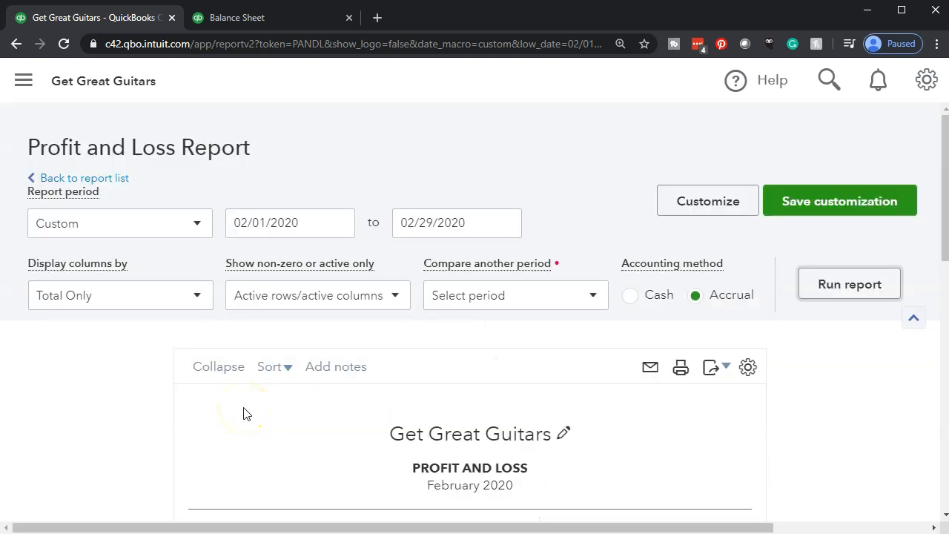
pyautogui.scroll(-3, 168, 432)
pyautogui.scroll(-6, 158, 435)
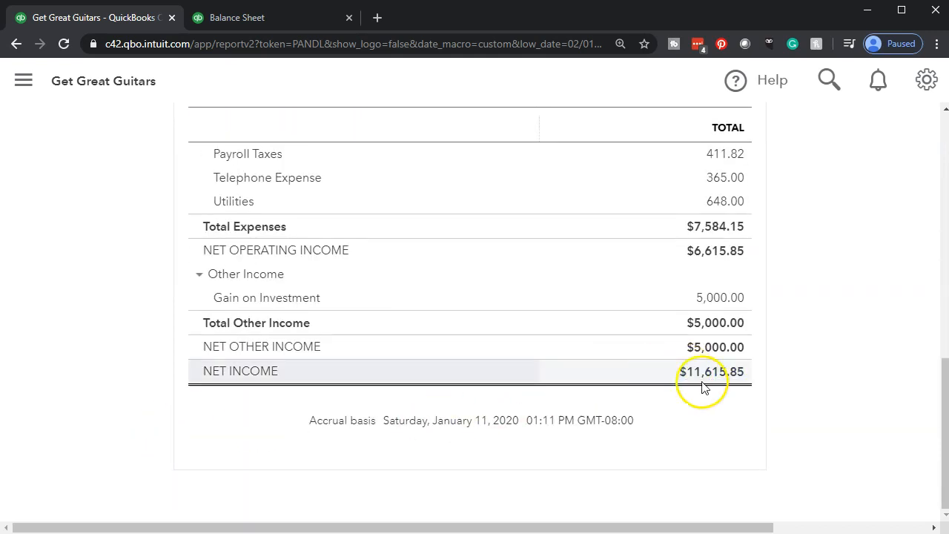
# - Set the report's start date to 01/01/2020, rerun it and view the income figures
pyautogui.scroll(4, 170, 396)
pyautogui.scroll(5, 168, 399)
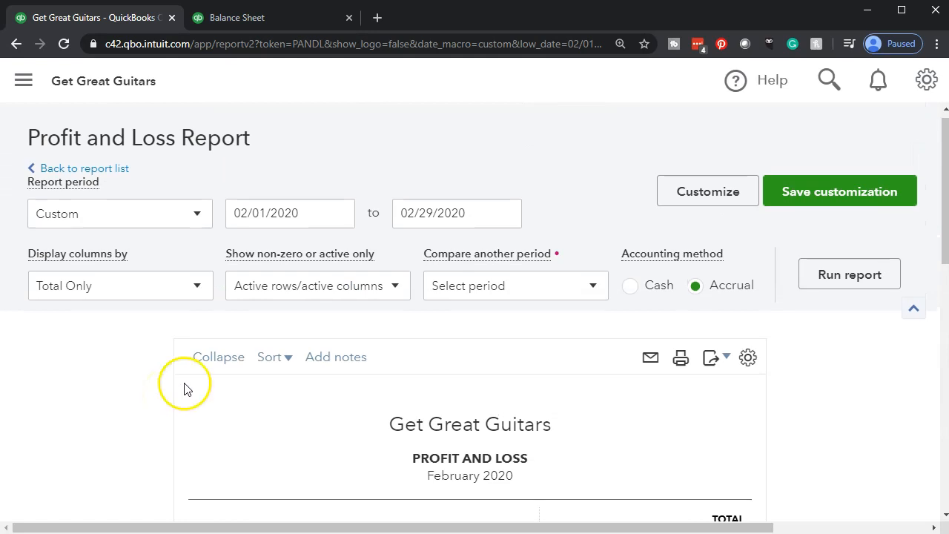
pyautogui.click(307, 205)
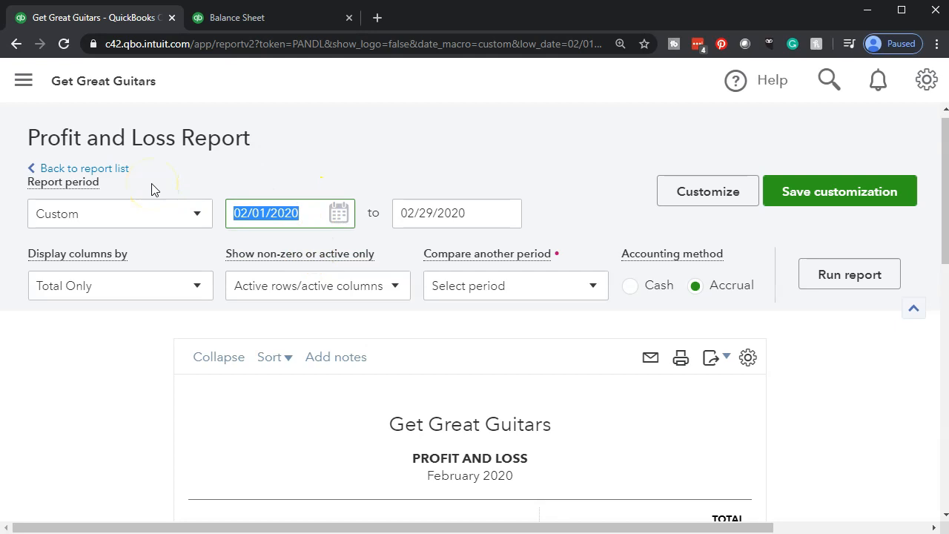
pyautogui.write('01012020')
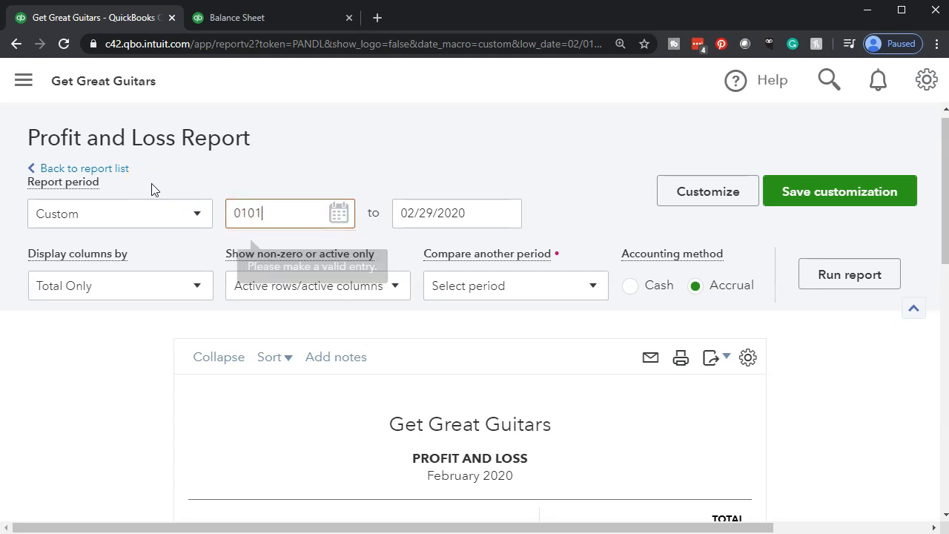
pyautogui.press('Tab')
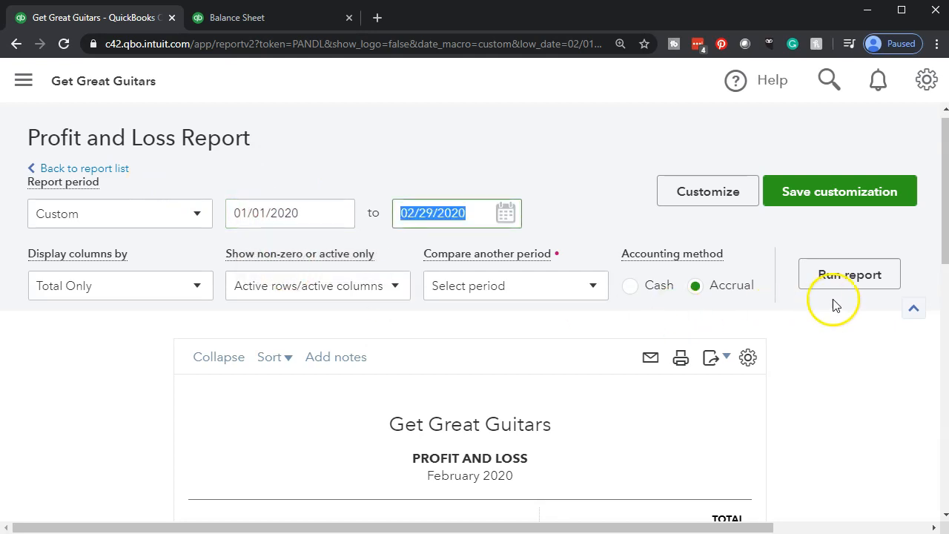
pyautogui.click(850, 276)
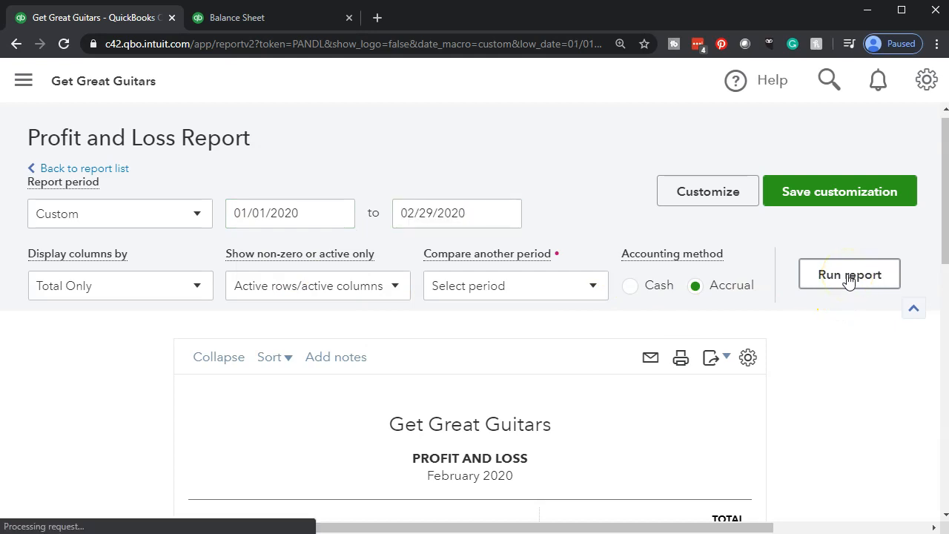
pyautogui.scroll(-3, 849, 276)
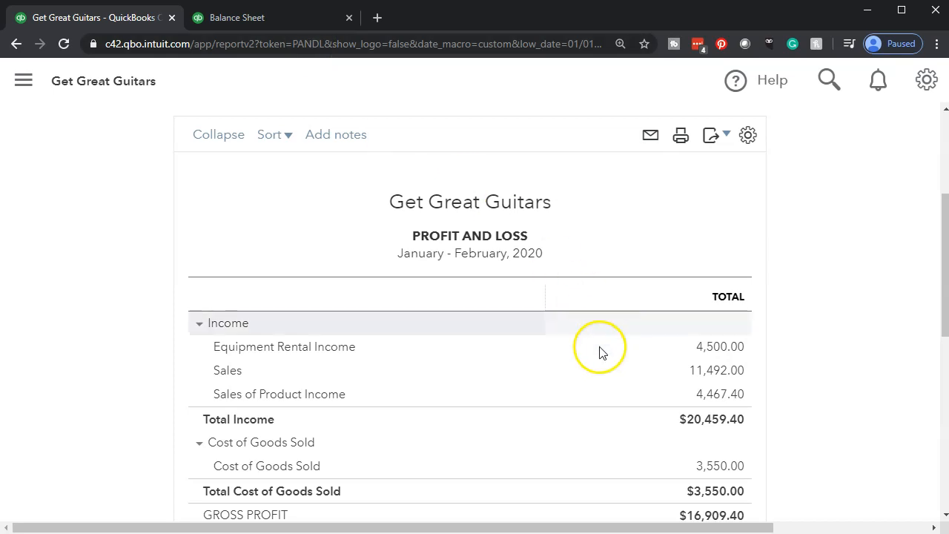
# - Display the Profit and Loss columns by Months, rerun the report and review the monthly figures
pyautogui.scroll(3, 183, 419)
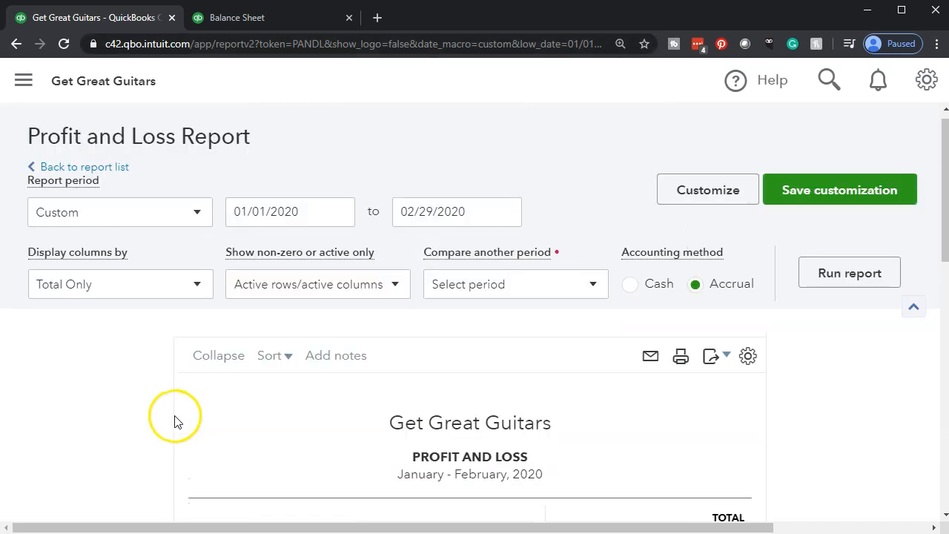
pyautogui.click(198, 293)
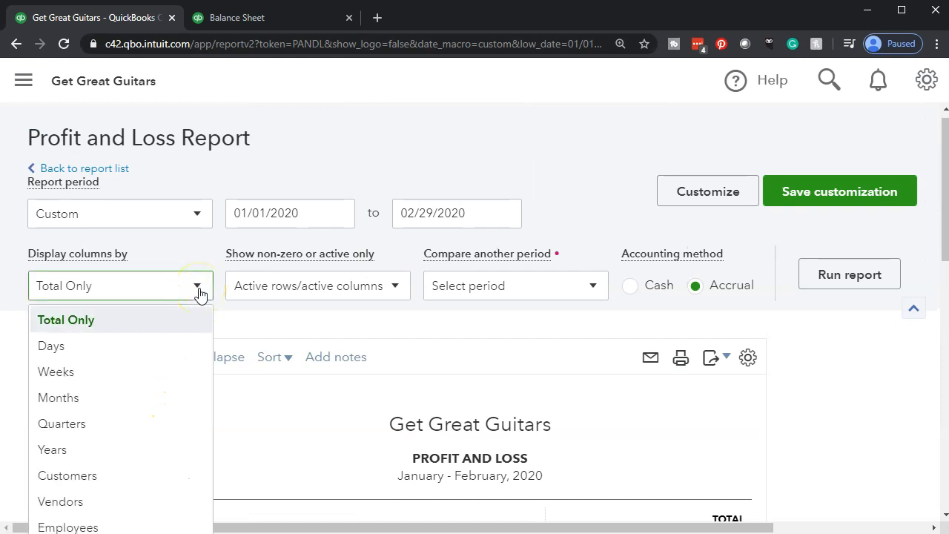
pyautogui.click(147, 398)
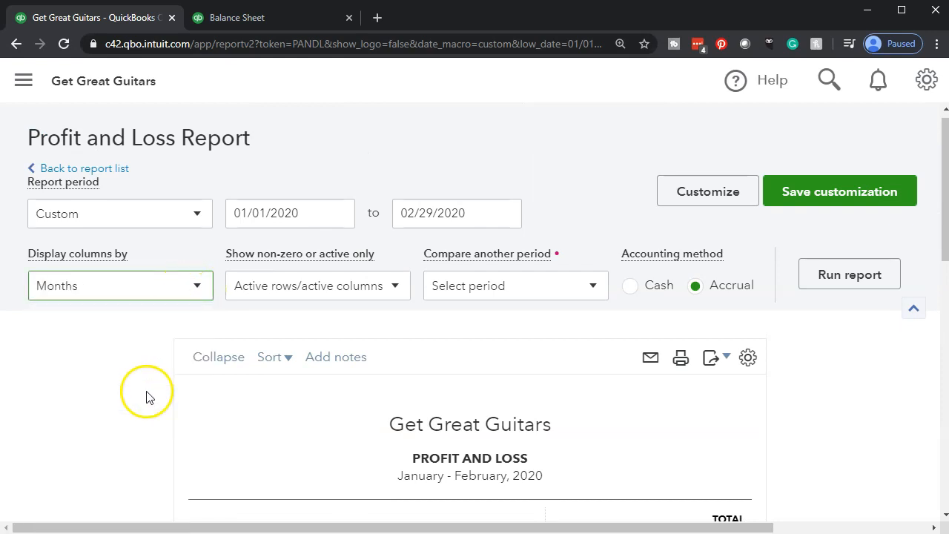
pyautogui.click(832, 288)
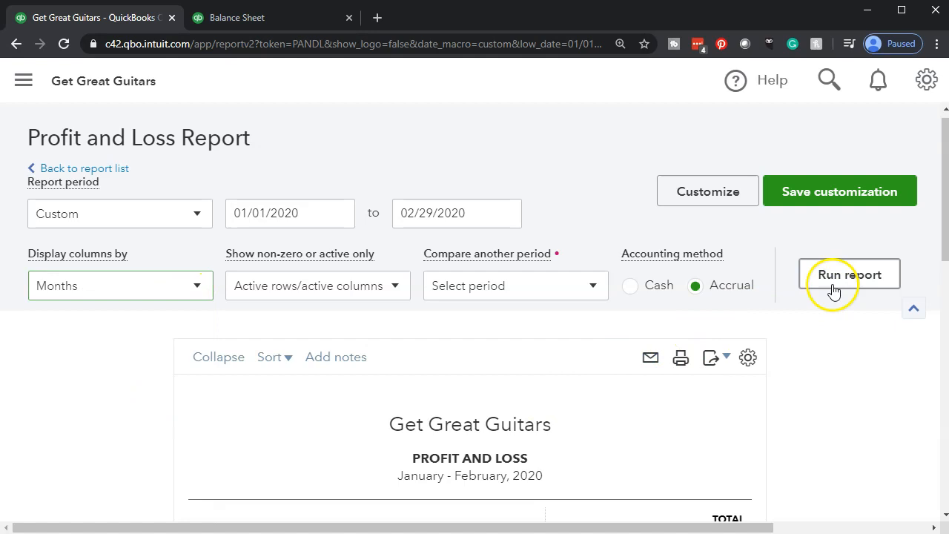
pyautogui.scroll(-3, 801, 315)
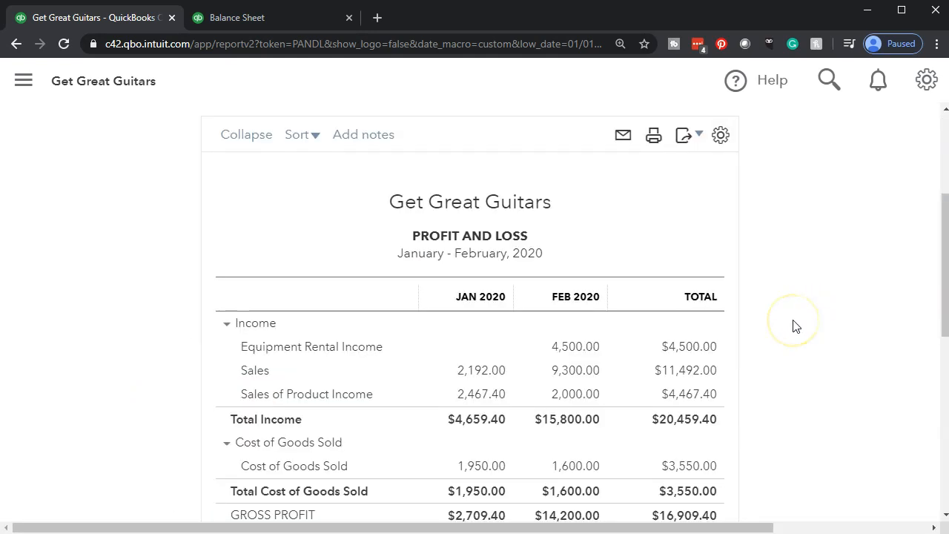
pyautogui.scroll(-3, 704, 350)
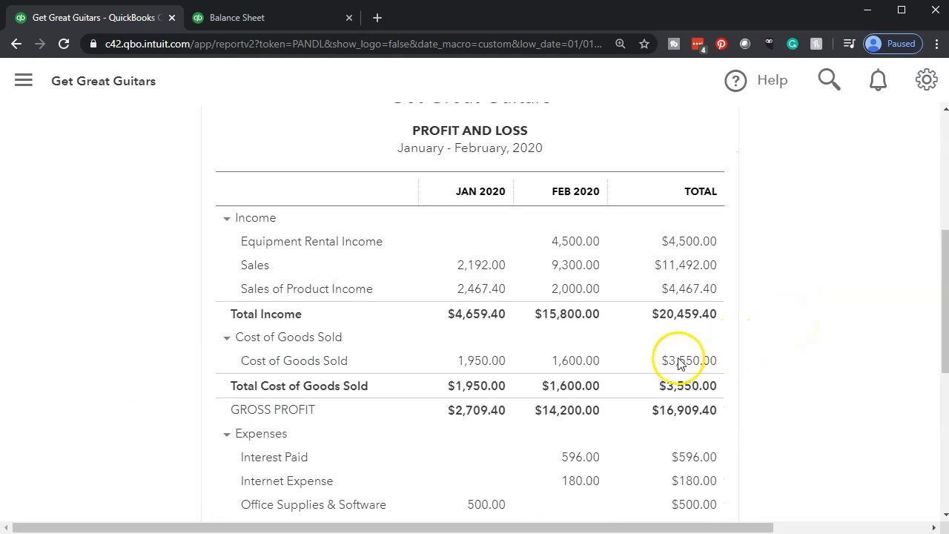
# - Compare the January, February and total columns down to net income, and check the report's date range
pyautogui.scroll(2, 578, 318)
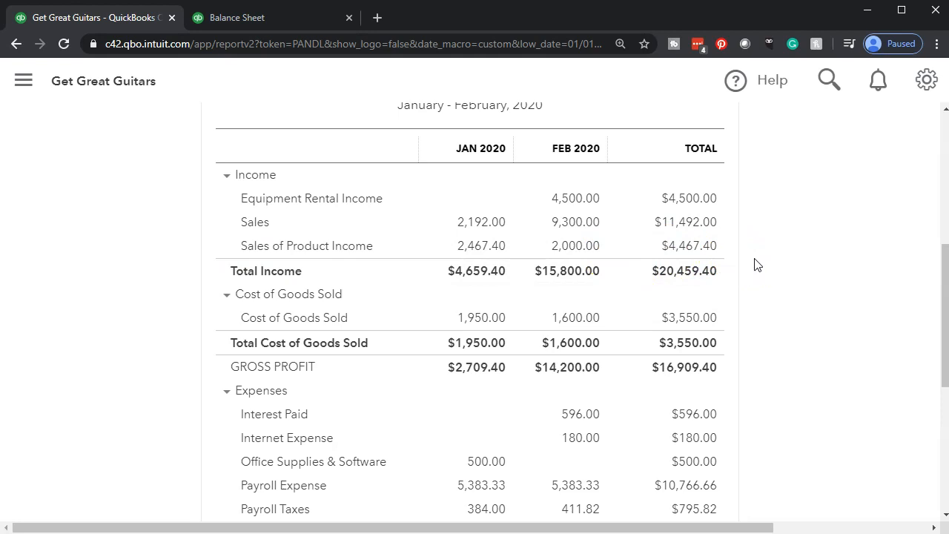
pyautogui.scroll(-5, 755, 265)
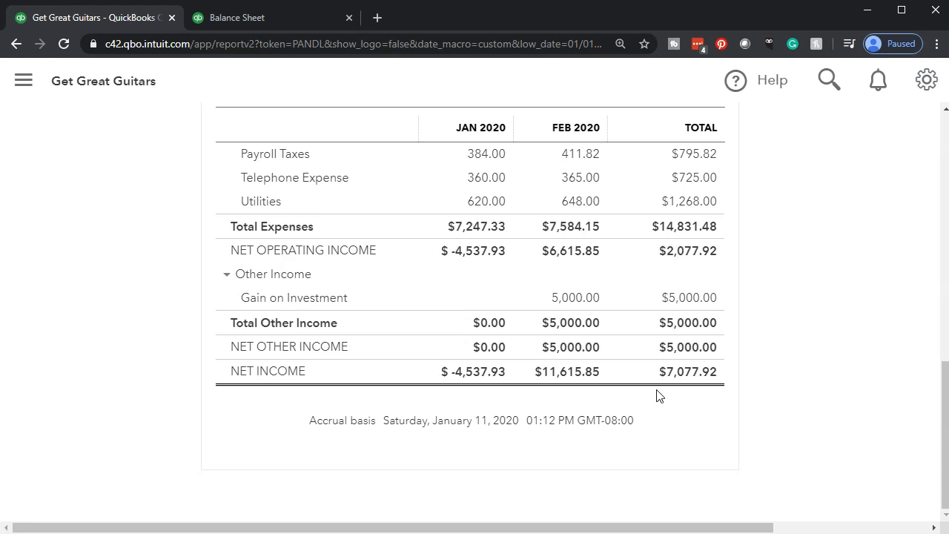
pyautogui.scroll(8, 656, 395)
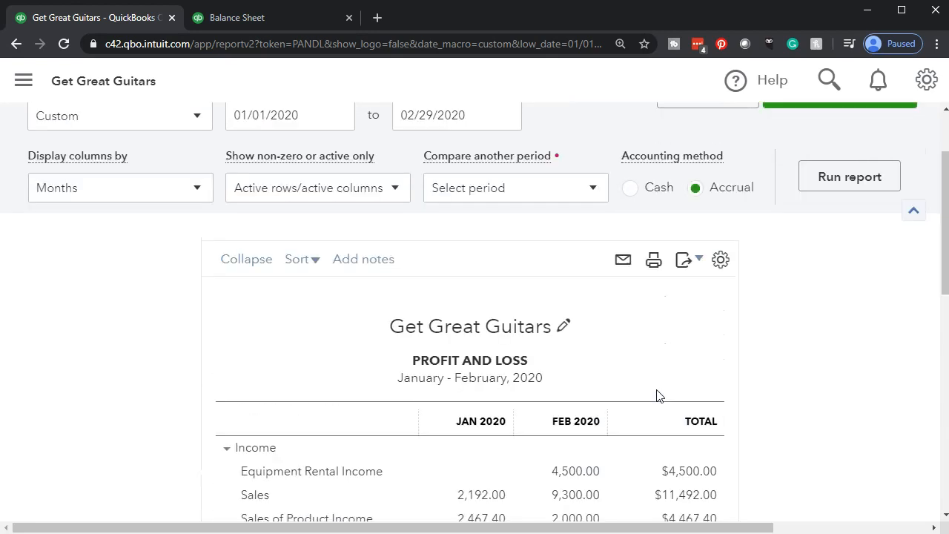
pyautogui.scroll(2, 657, 394)
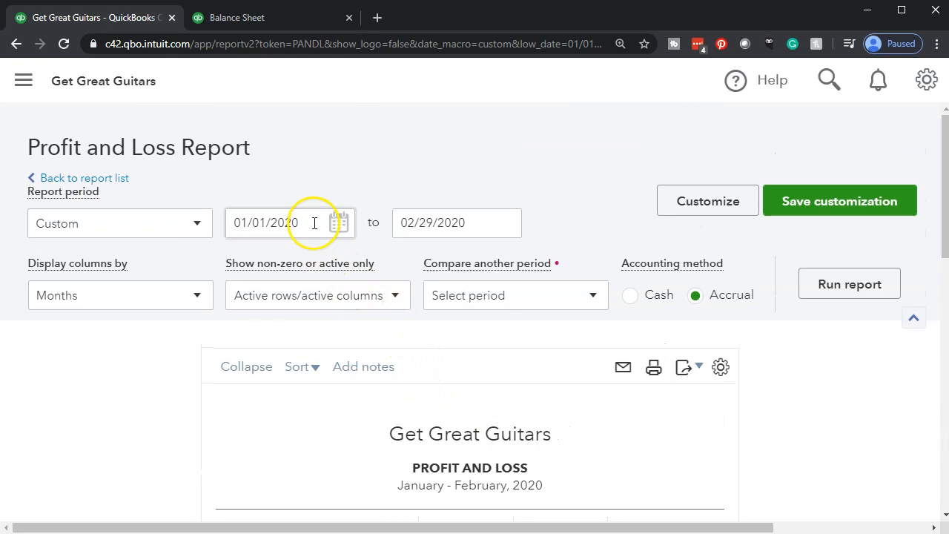
pyautogui.scroll(-3, 287, 360)
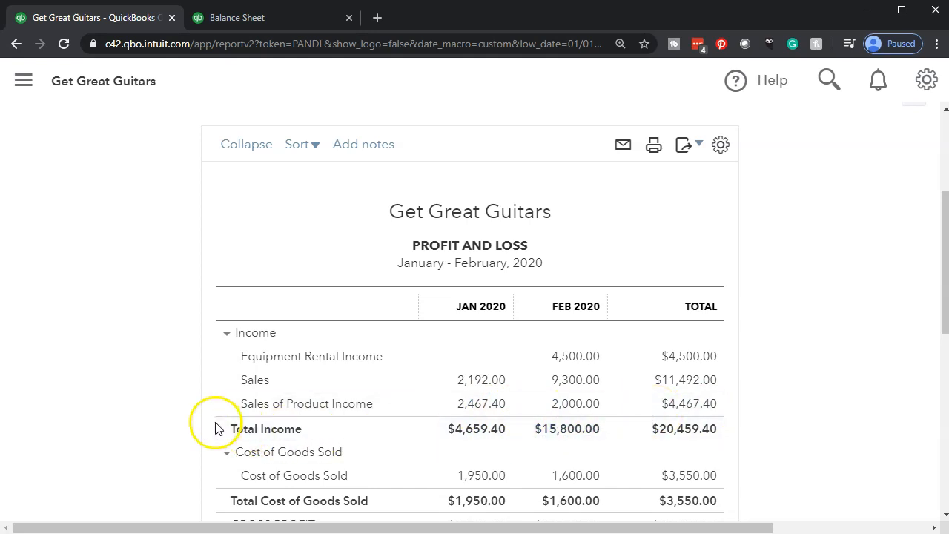
# - Set the Profit and Loss start date to 02/01/2020 and rerun the report
pyautogui.scroll(3, 215, 428)
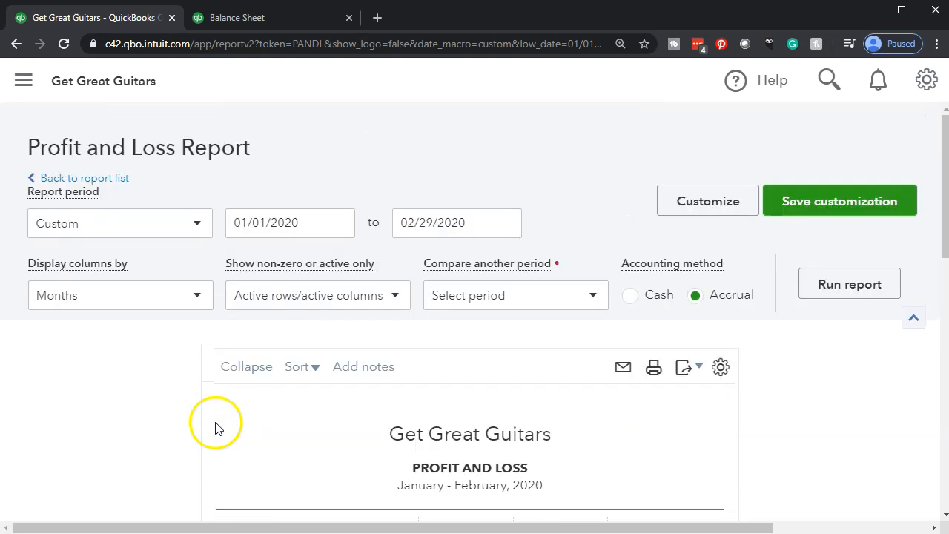
pyautogui.click(309, 221)
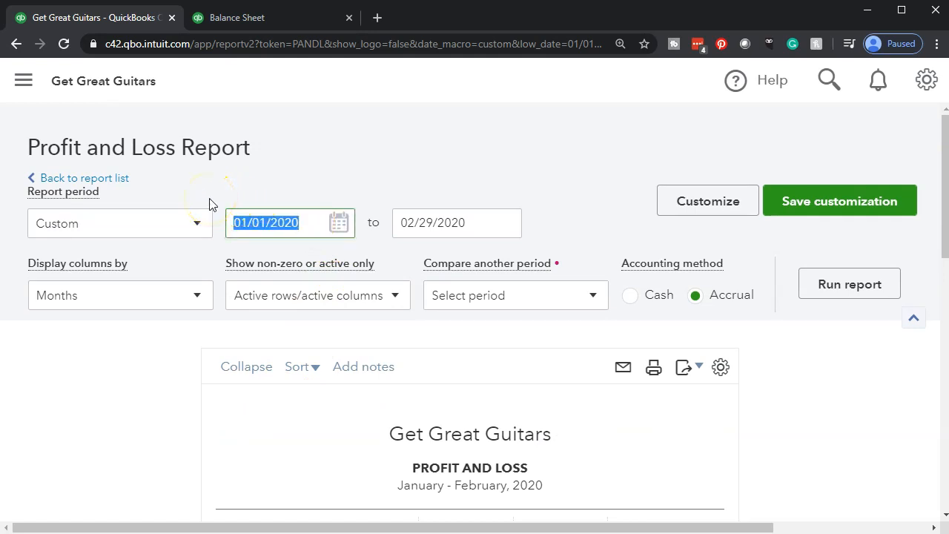
pyautogui.write('02012020')
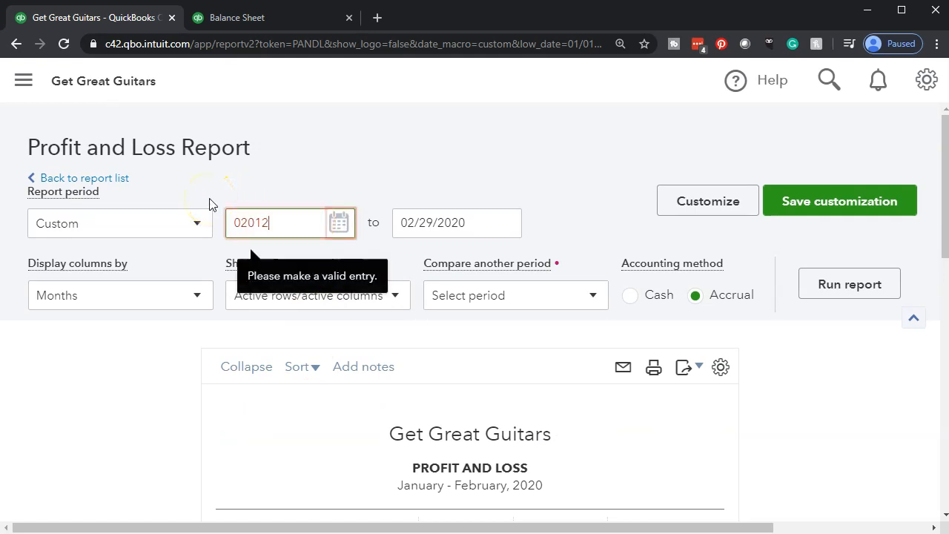
pyautogui.press('Tab')
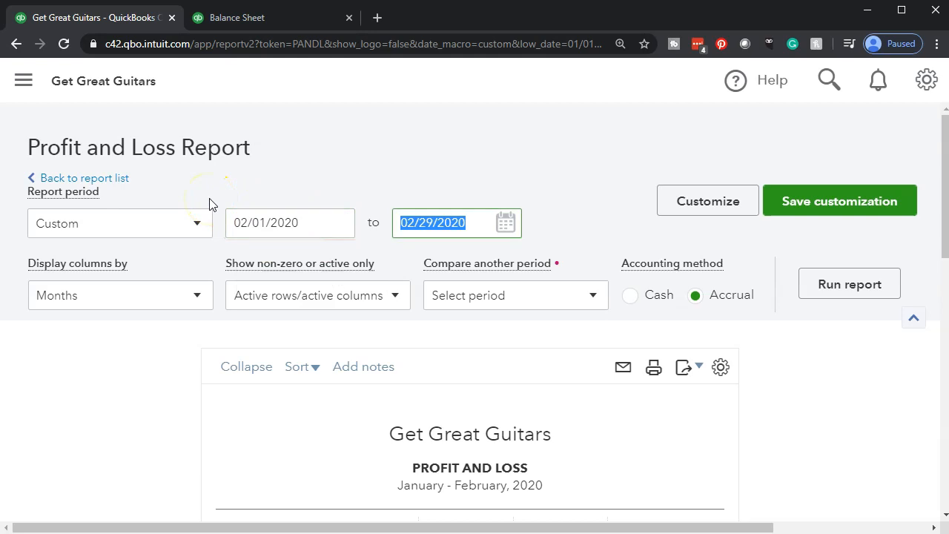
pyautogui.click(816, 289)
pyautogui.scroll(-3, 803, 297)
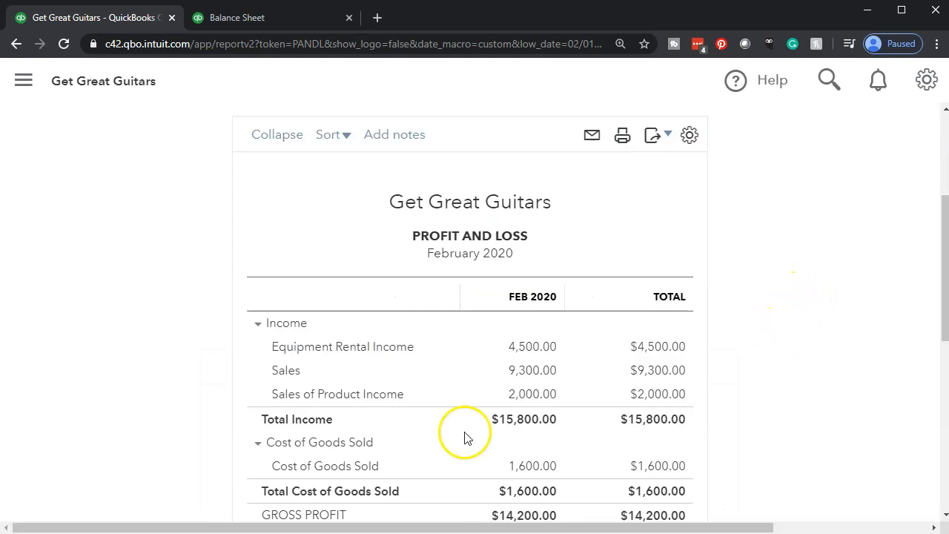
# - Display the report columns by Total Only and rerun the report
pyautogui.scroll(3, 220, 434)
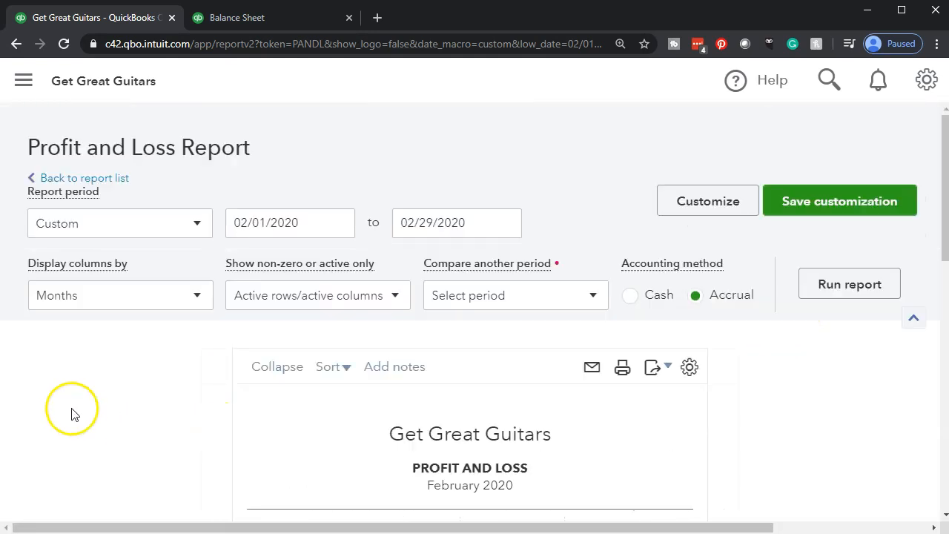
pyautogui.click(197, 296)
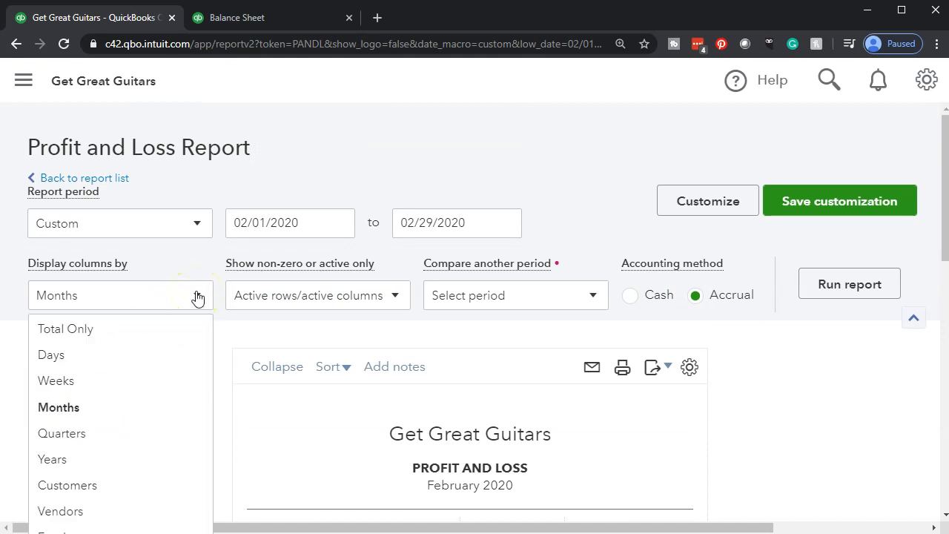
pyautogui.click(148, 334)
pyautogui.click(870, 278)
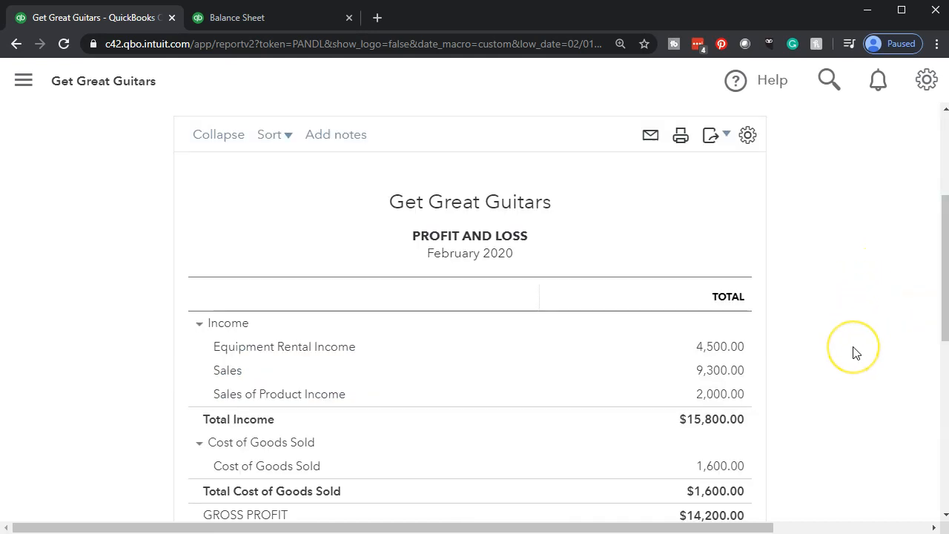
# - Compare February with the previous period, custom 01/01/2020 to 01/31/2020, rerun the report and review both columns down to net income
pyautogui.scroll(1, 855, 362)
pyautogui.scroll(2, 855, 363)
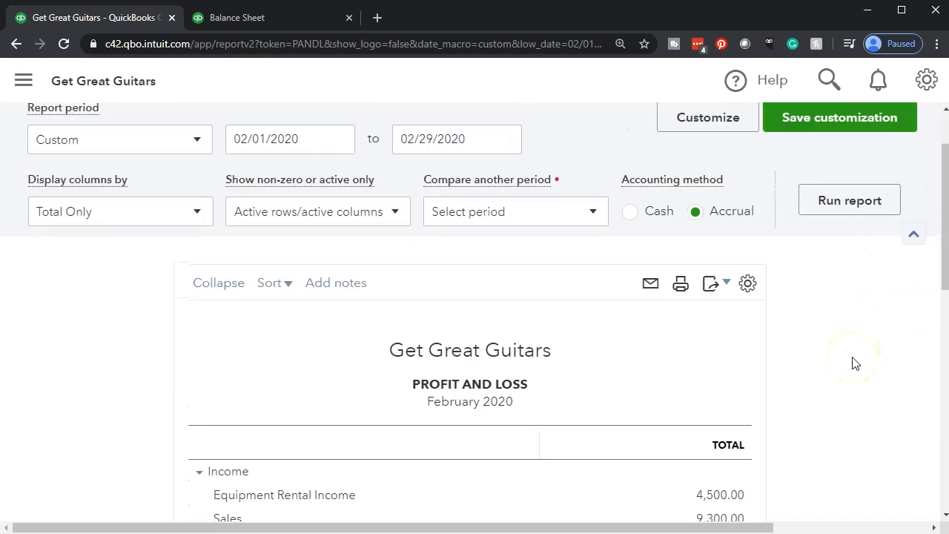
pyautogui.click(594, 215)
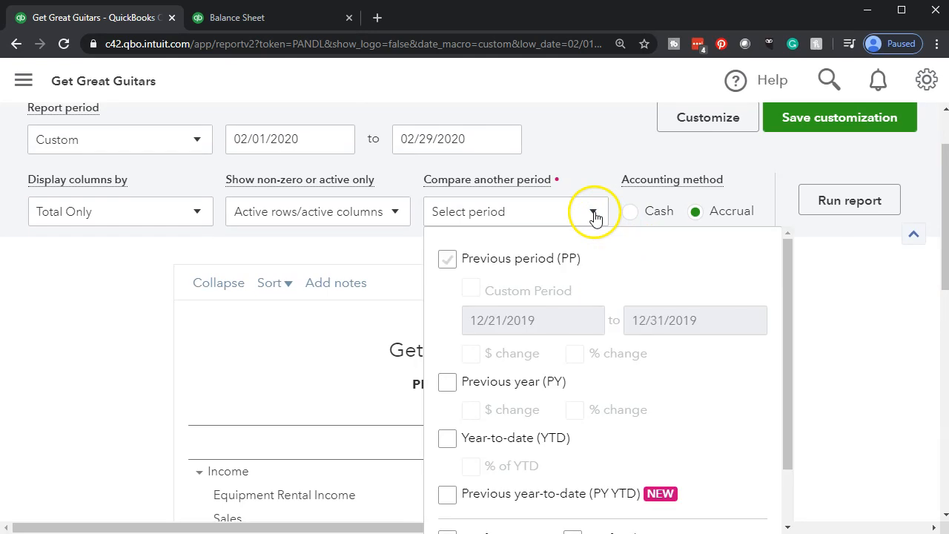
pyautogui.click(447, 259)
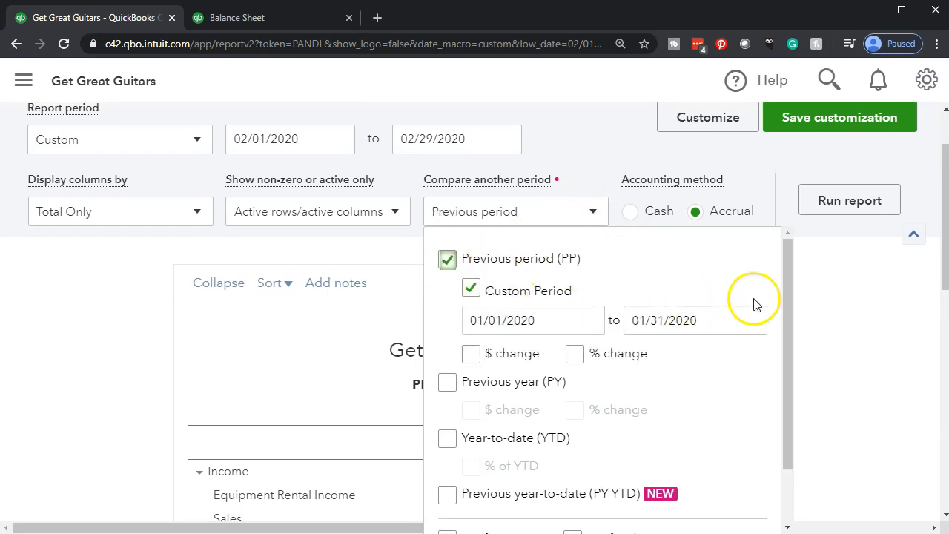
pyautogui.click(822, 210)
pyautogui.scroll(2, 819, 236)
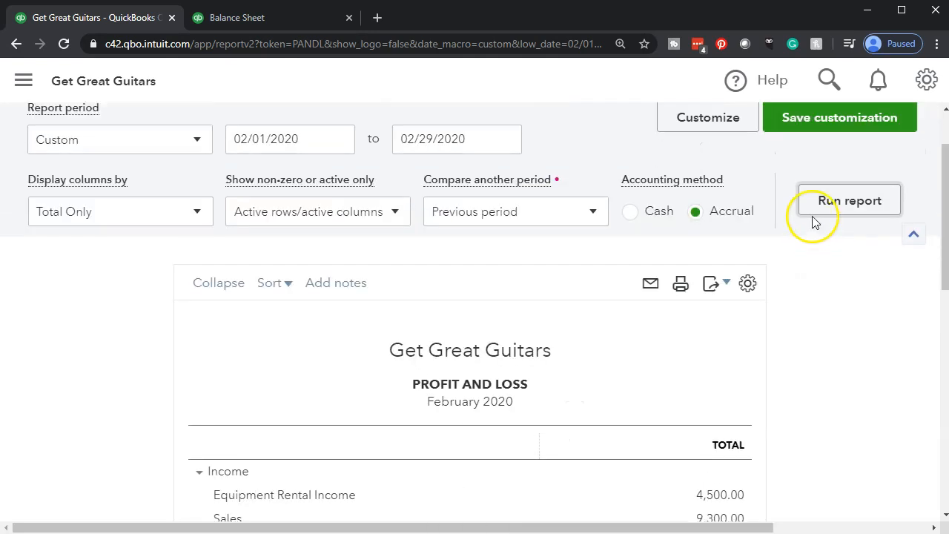
pyautogui.click(813, 214)
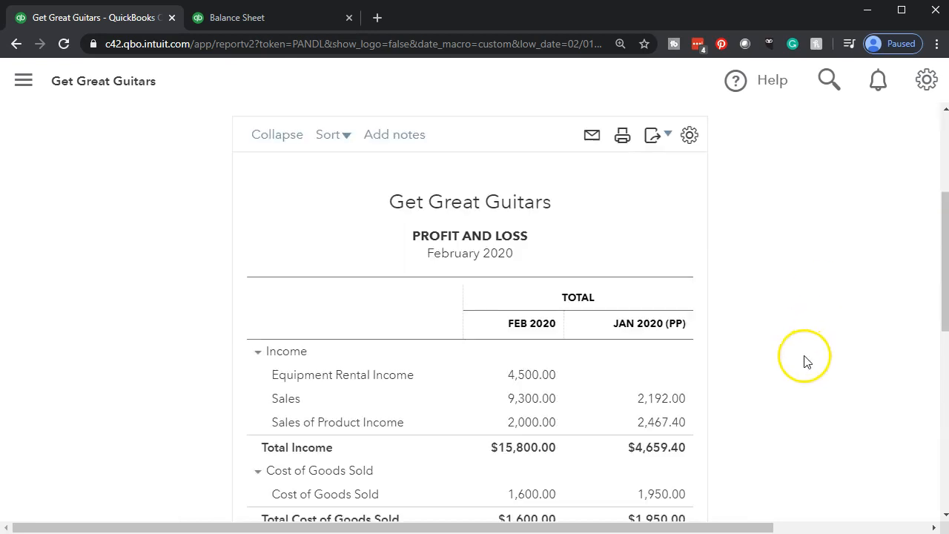
pyautogui.scroll(-2, 758, 376)
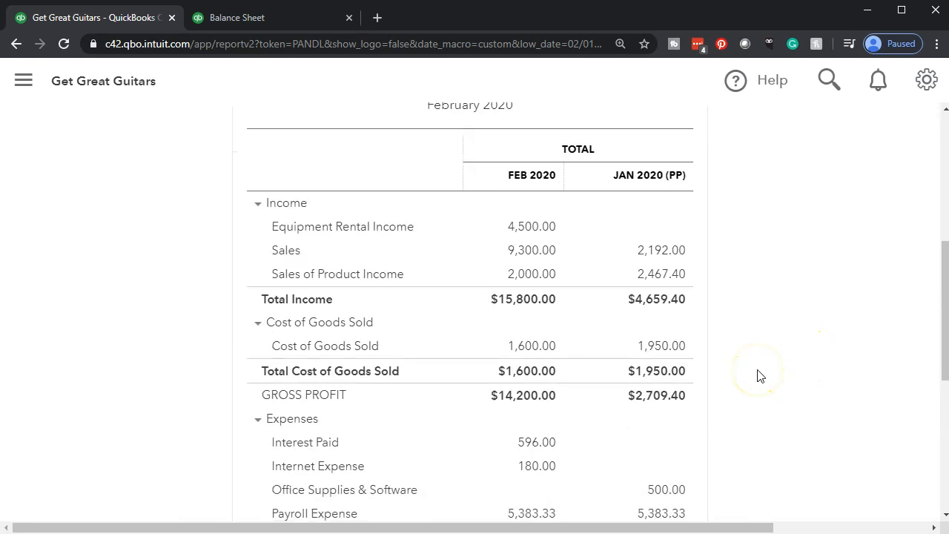
pyautogui.scroll(-2, 758, 376)
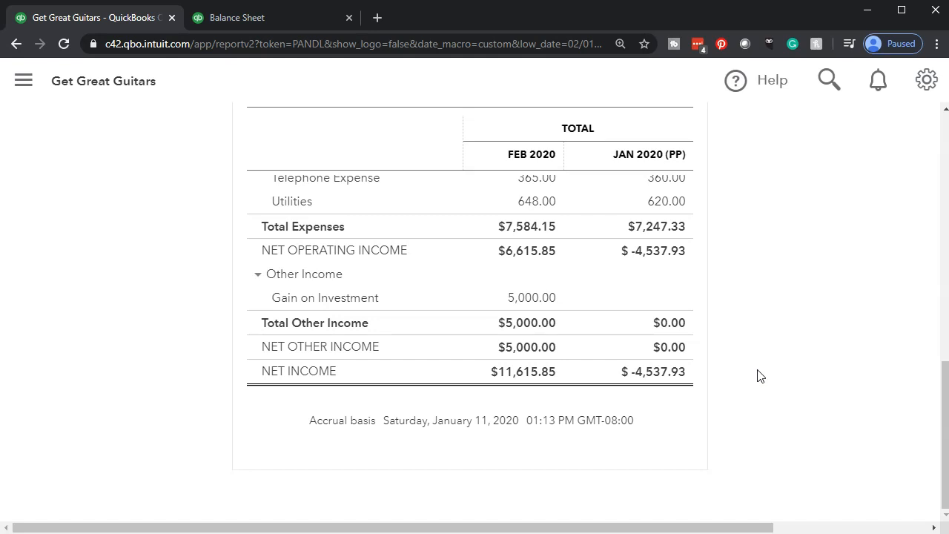
pyautogui.scroll(3, 758, 376)
pyautogui.scroll(2, 757, 376)
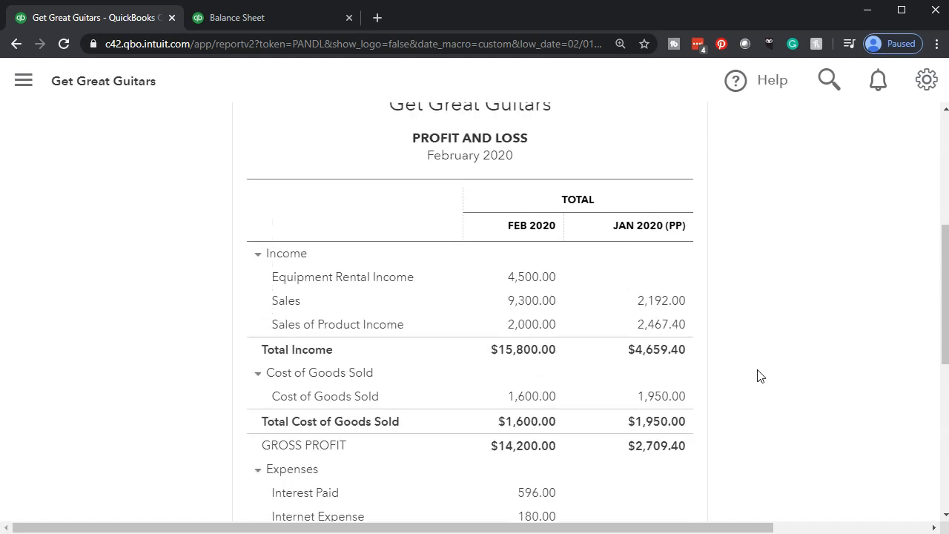
# - Add the $ change column to the previous period comparison, rerun the report and review the changes down to net income
pyautogui.scroll(4, 758, 376)
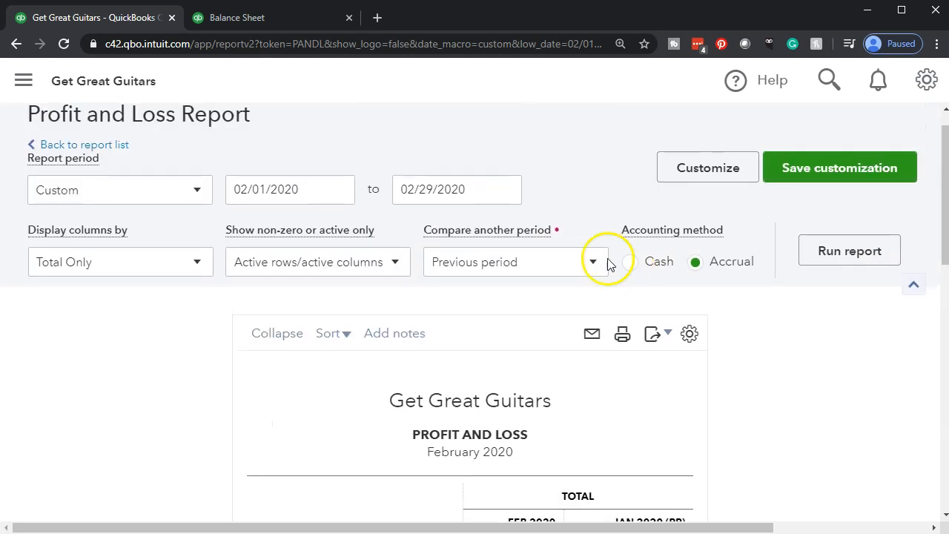
pyautogui.click(589, 268)
pyautogui.click(470, 404)
pyautogui.click(846, 319)
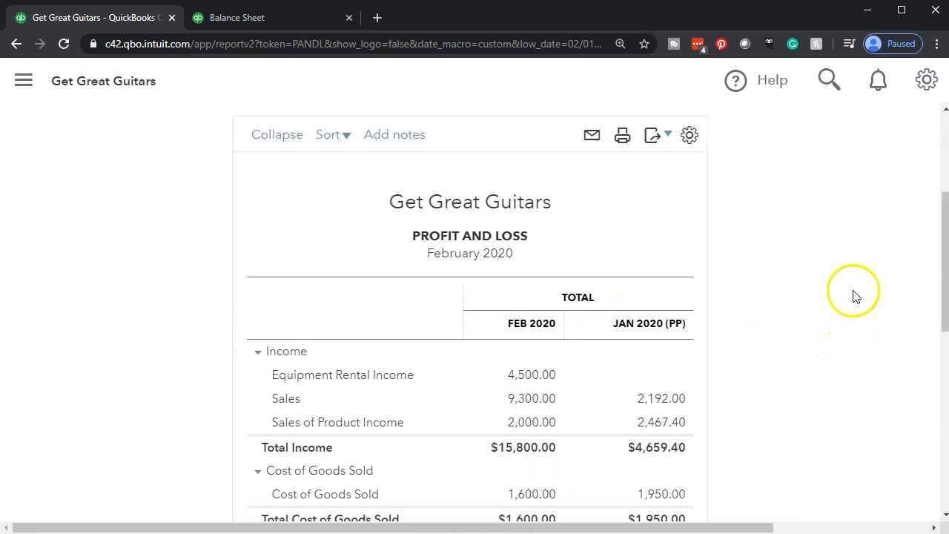
pyautogui.click(842, 282)
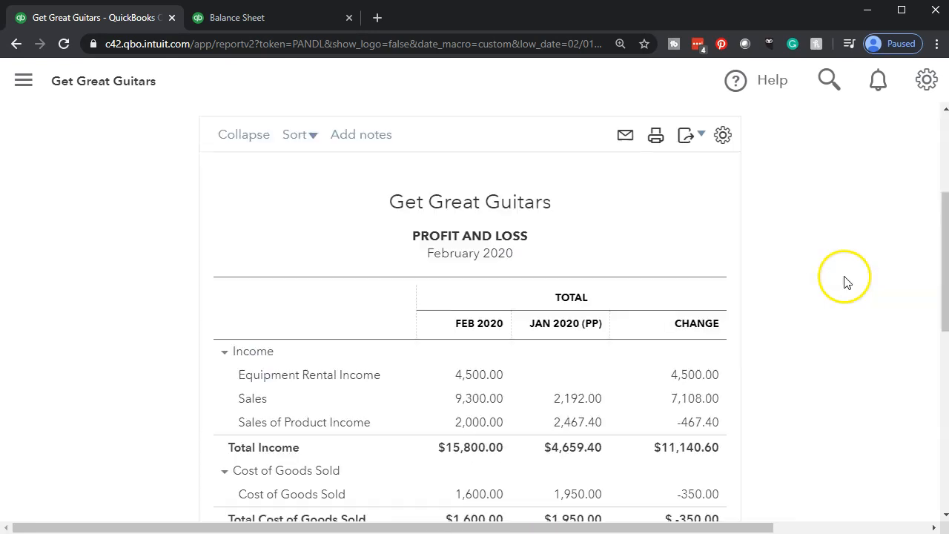
pyautogui.scroll(-6, 791, 364)
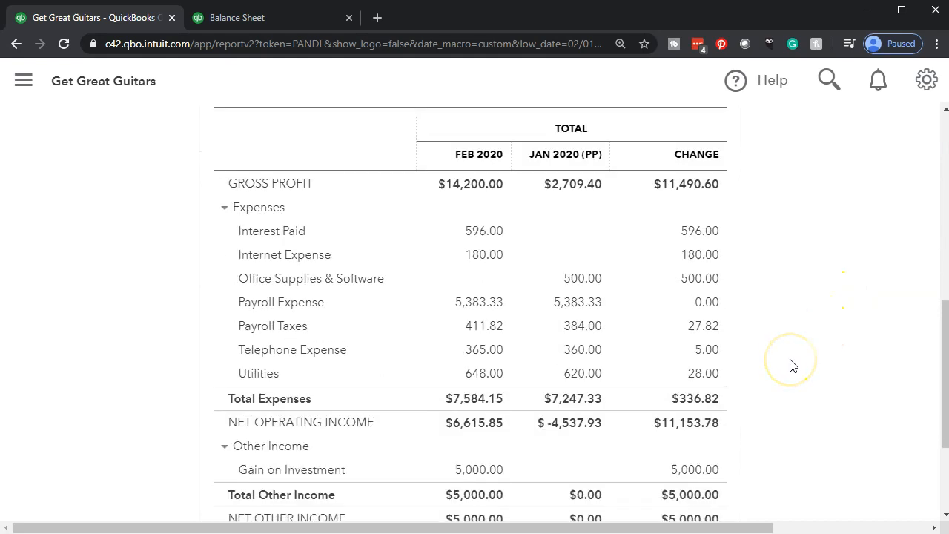
pyautogui.scroll(-1, 790, 365)
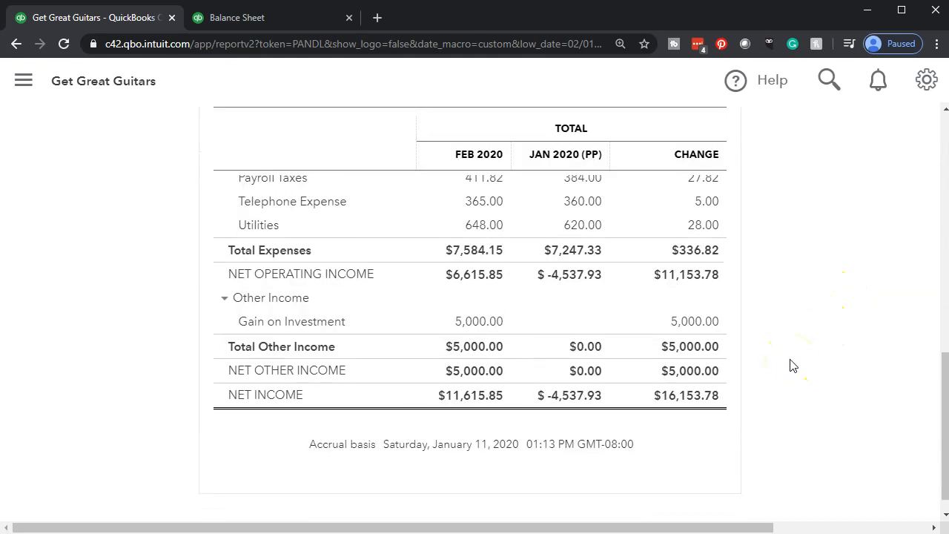
pyautogui.scroll(7, 790, 365)
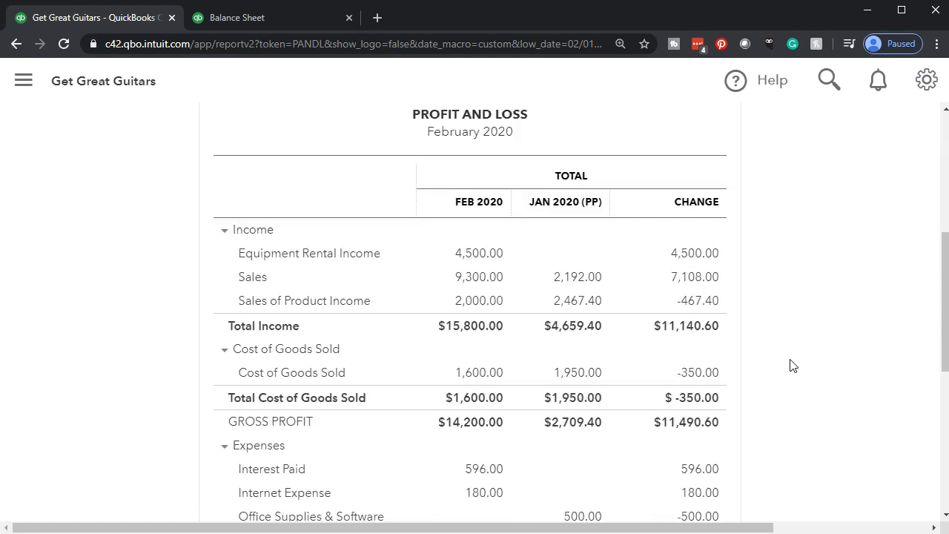
# - Add the % change column to the previous period comparison, rerun the report and review the percentages down to net income
pyautogui.scroll(2, 790, 365)
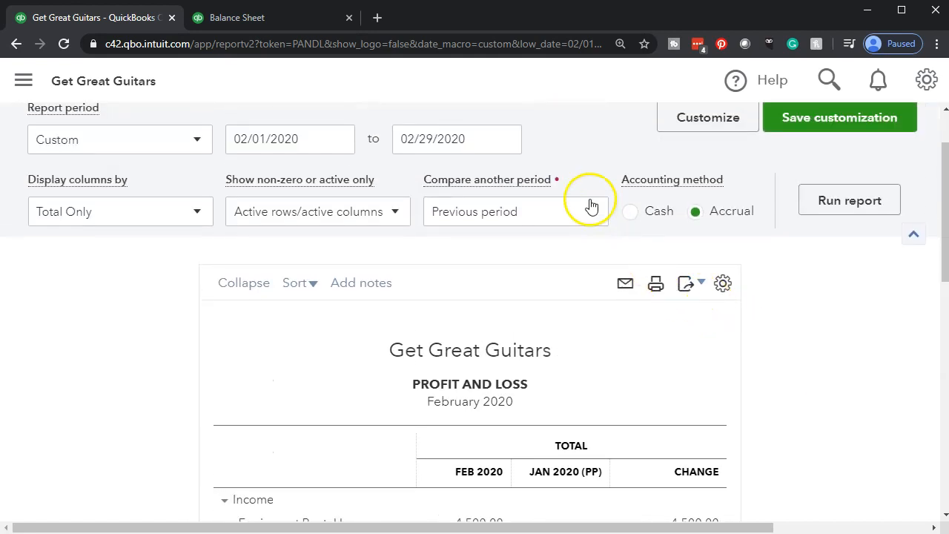
pyautogui.click(592, 214)
pyautogui.click(576, 354)
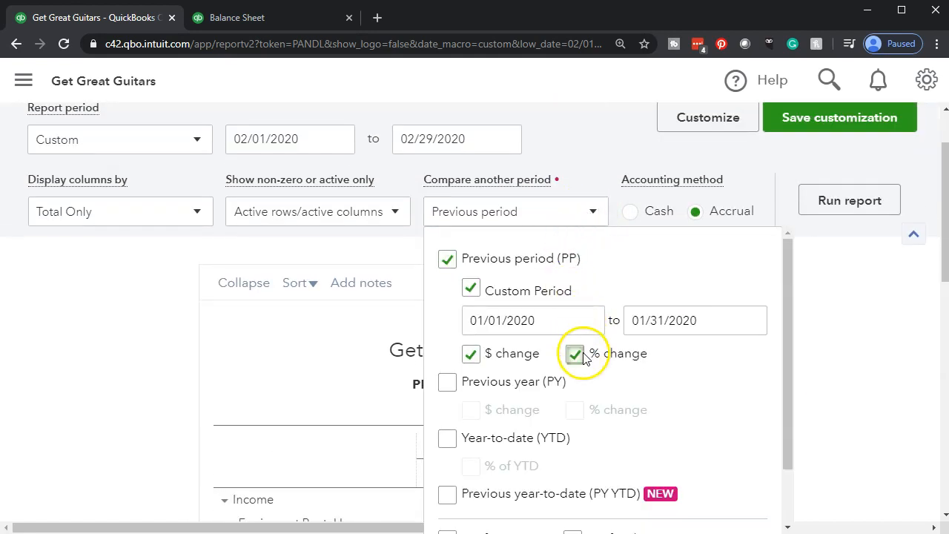
pyautogui.scroll(-2, 903, 368)
pyautogui.scroll(3, 867, 263)
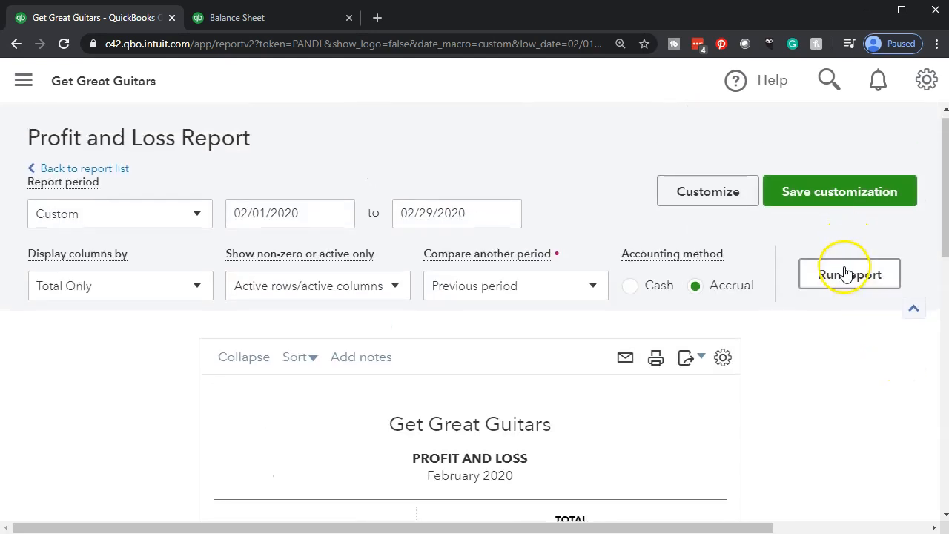
pyautogui.scroll(-3, 845, 273)
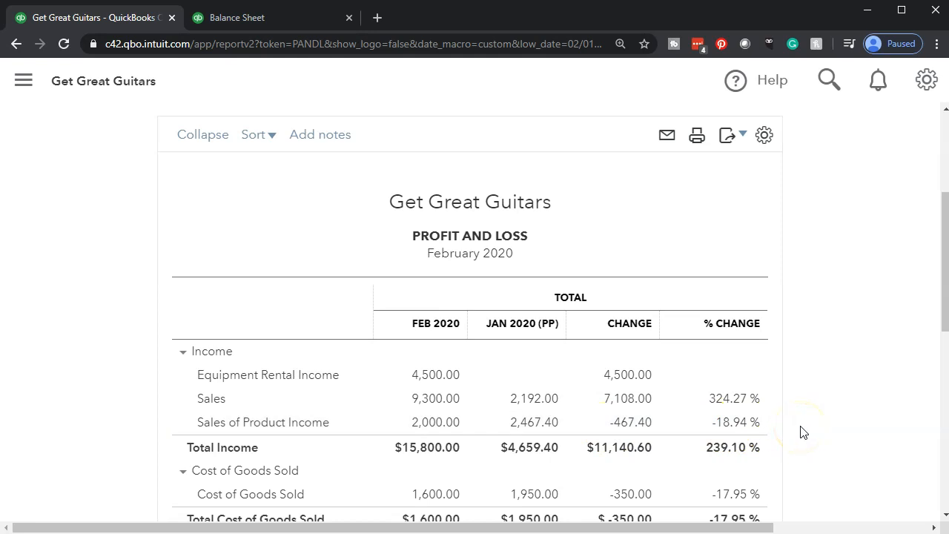
pyautogui.scroll(-6, 801, 433)
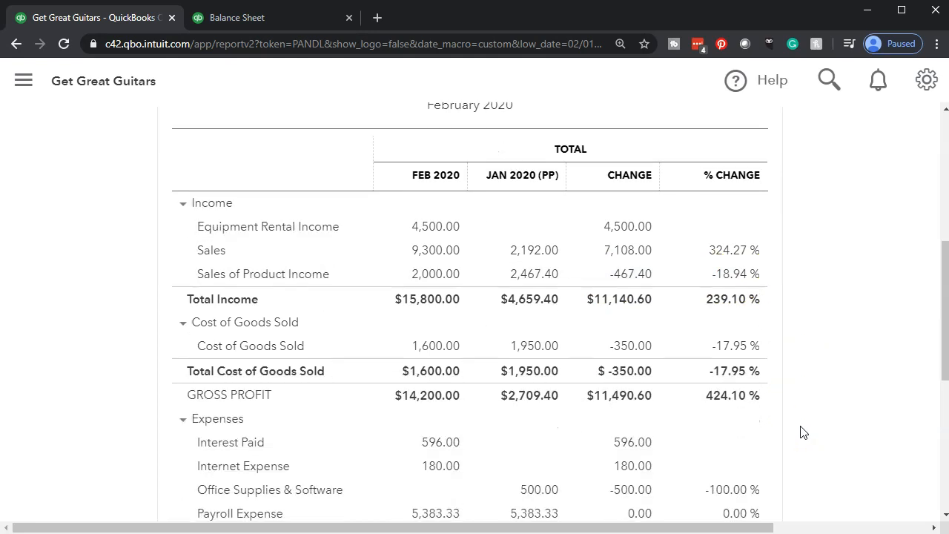
pyautogui.scroll(-1, 801, 432)
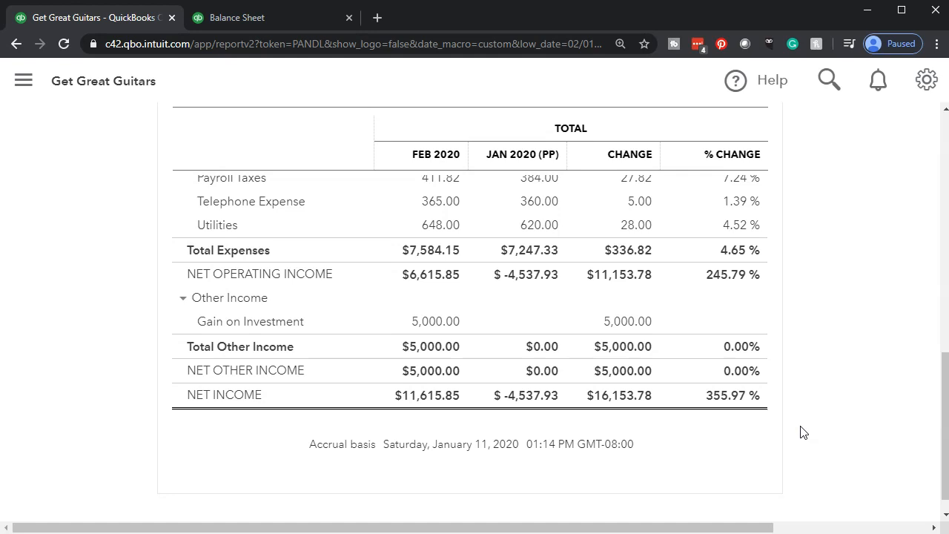
pyautogui.scroll(2, 801, 433)
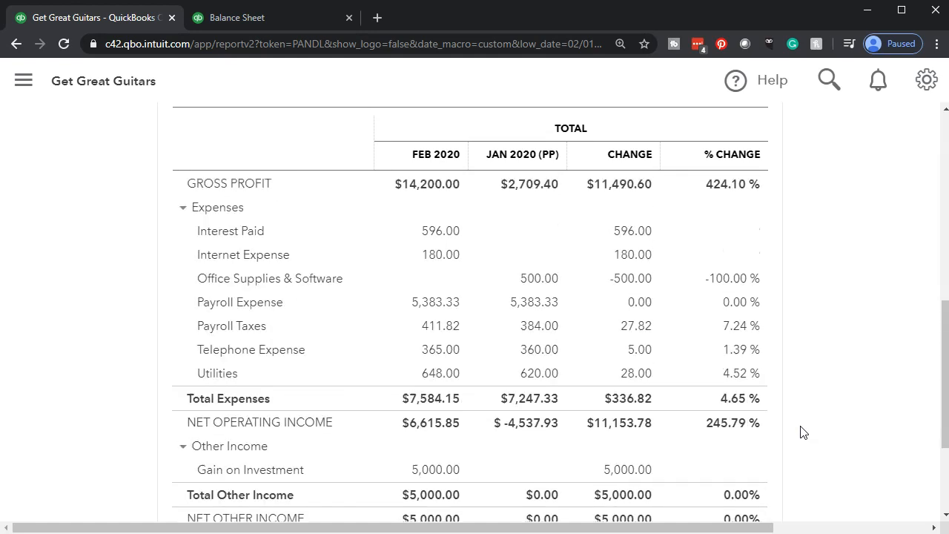
pyautogui.scroll(7, 801, 433)
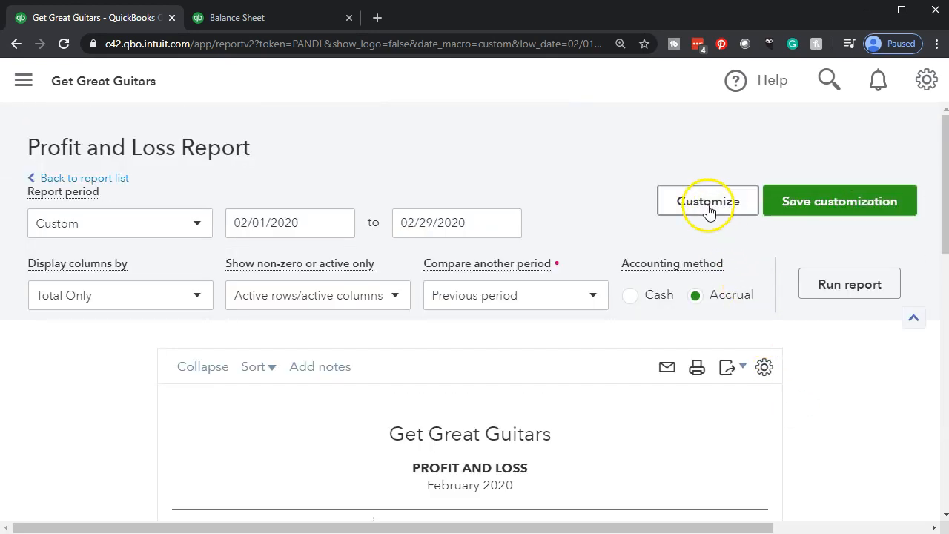
# - Customize the report's number format to omit cents and show negative numbers as (100) in red
pyautogui.click(708, 210)
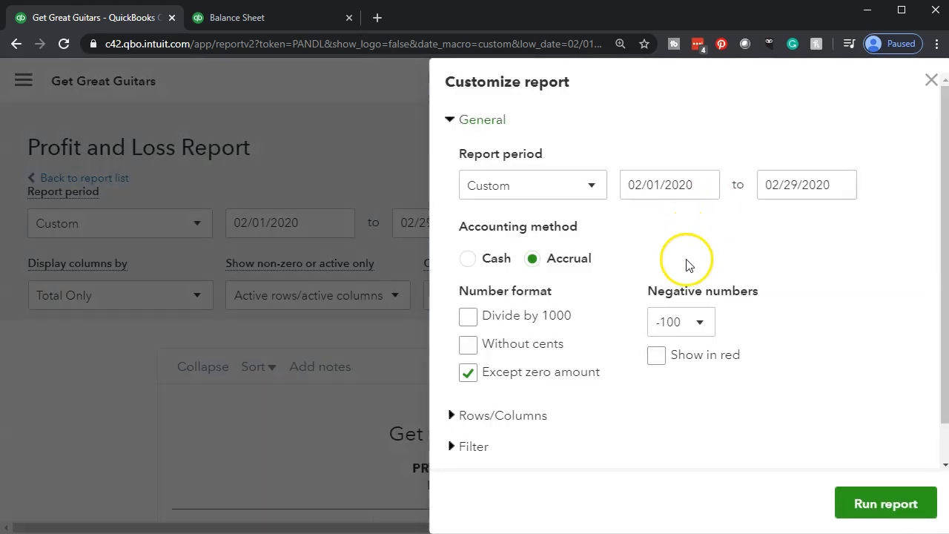
pyautogui.click(469, 346)
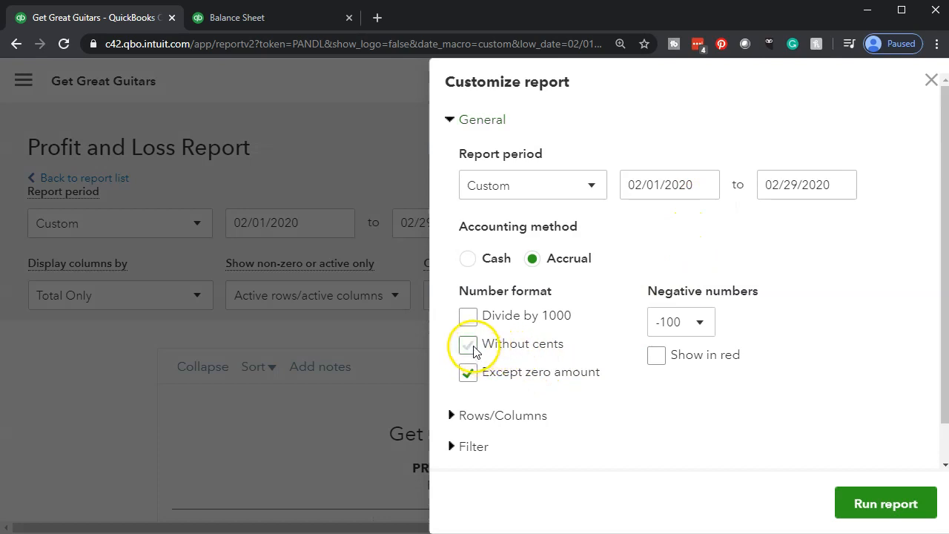
pyautogui.click(679, 328)
pyautogui.click(671, 382)
pyautogui.click(656, 355)
# - Remove the date prepared, time prepared and report basis from the report footer
pyautogui.scroll(-1, 658, 414)
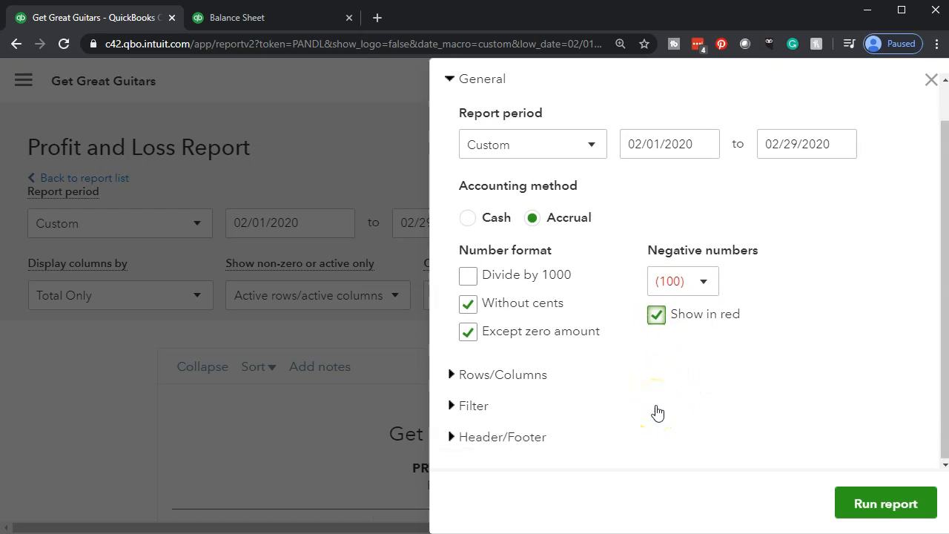
pyautogui.click(478, 438)
pyautogui.scroll(-5, 478, 436)
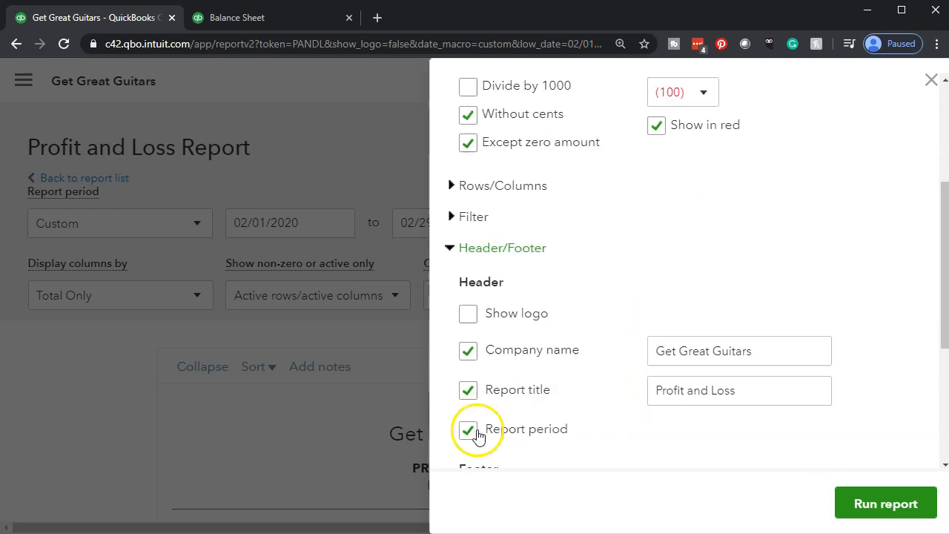
pyautogui.click(466, 320)
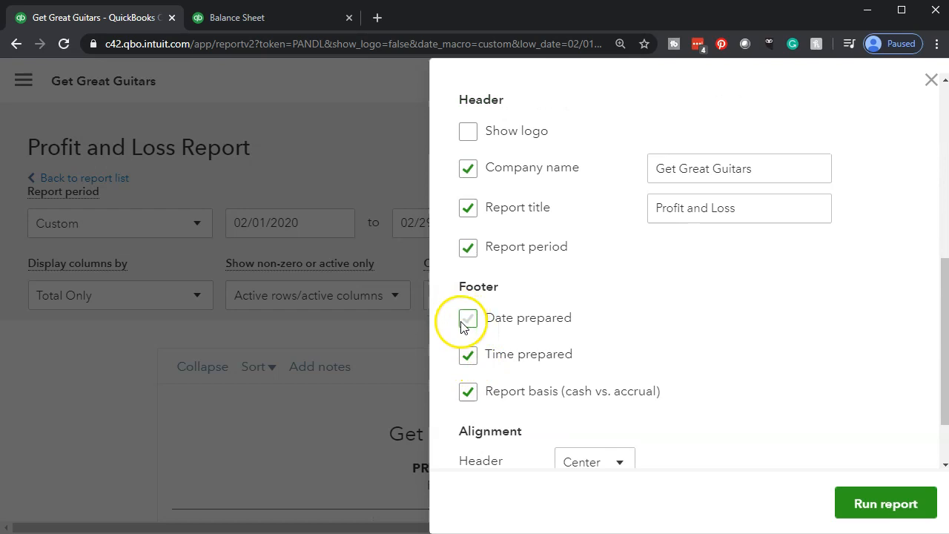
pyautogui.click(468, 354)
pyautogui.click(468, 392)
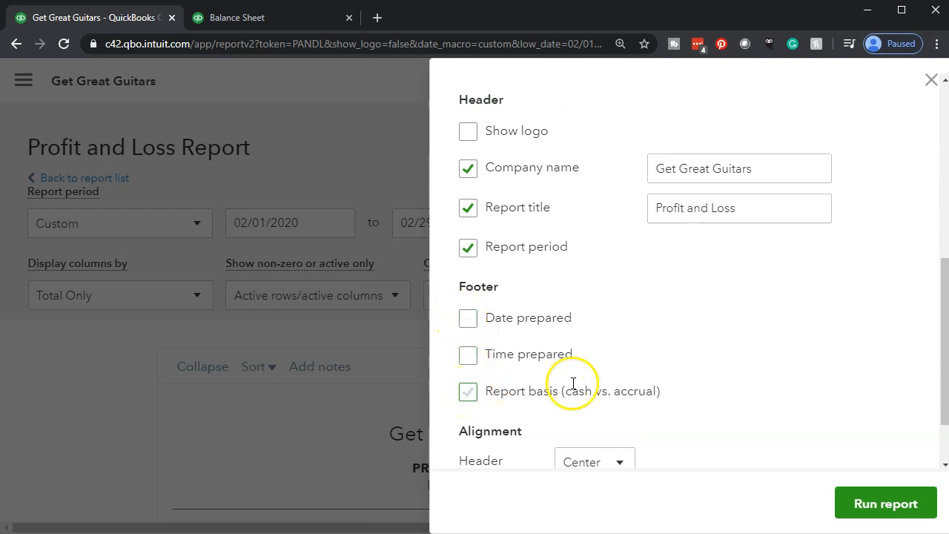
pyautogui.scroll(-1, 647, 364)
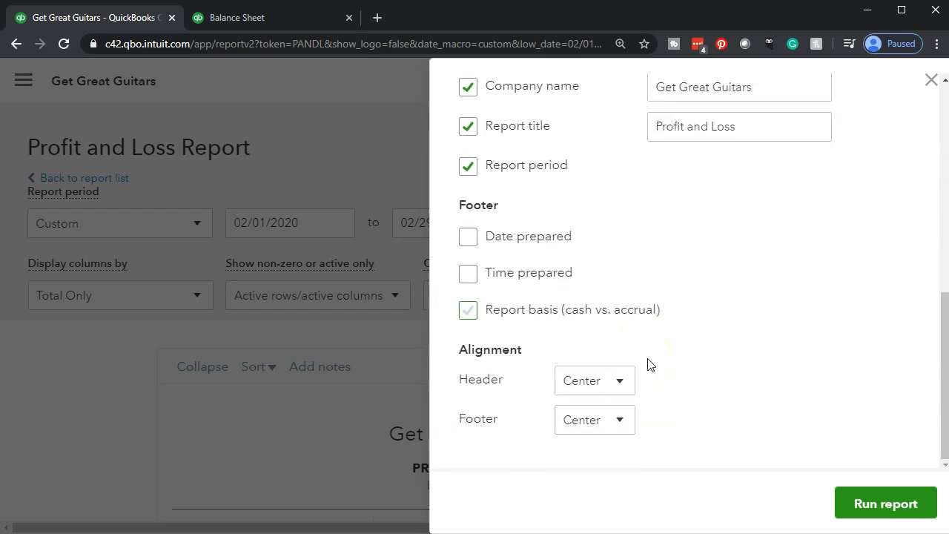
# - Change the report title to Comparative Profit and Loss, rerun the report and review its comparison columns
pyautogui.scroll(2, 648, 364)
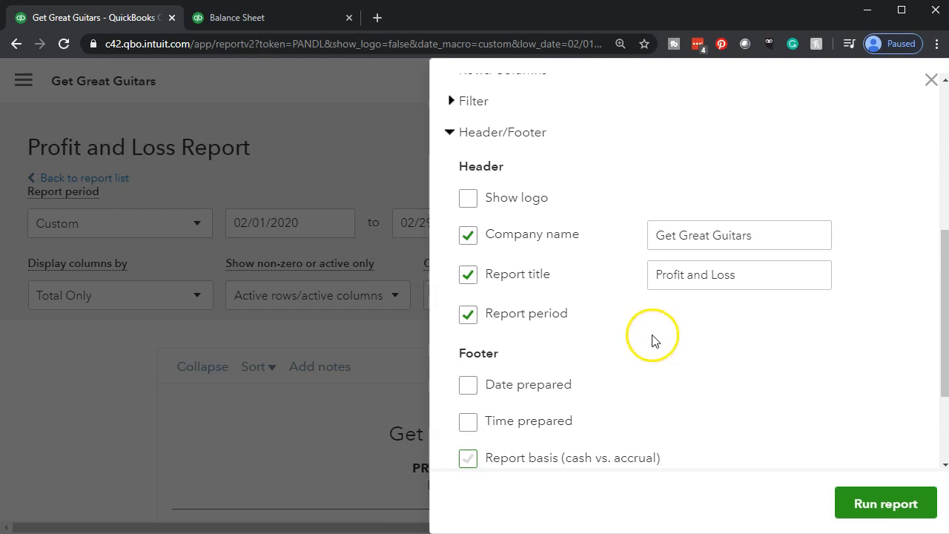
pyautogui.scroll(3, 653, 342)
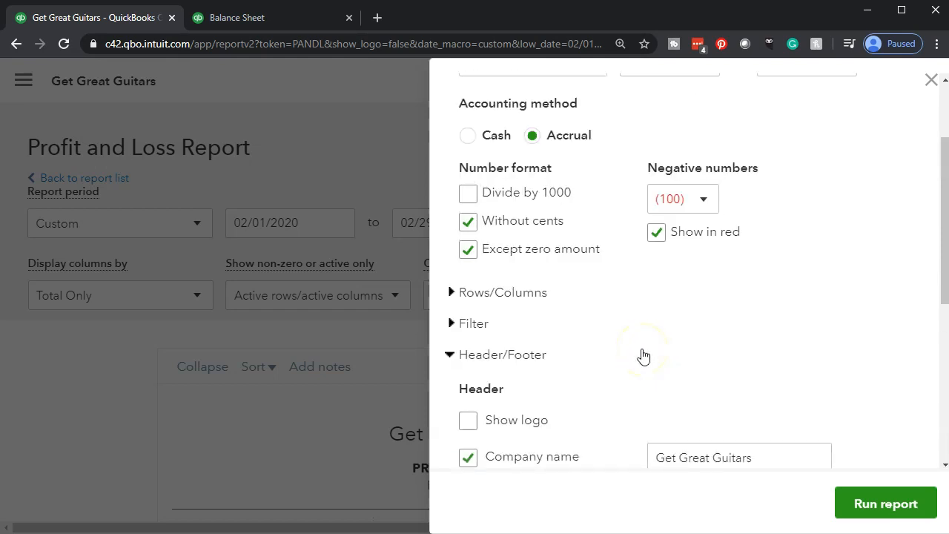
pyautogui.scroll(-2, 643, 355)
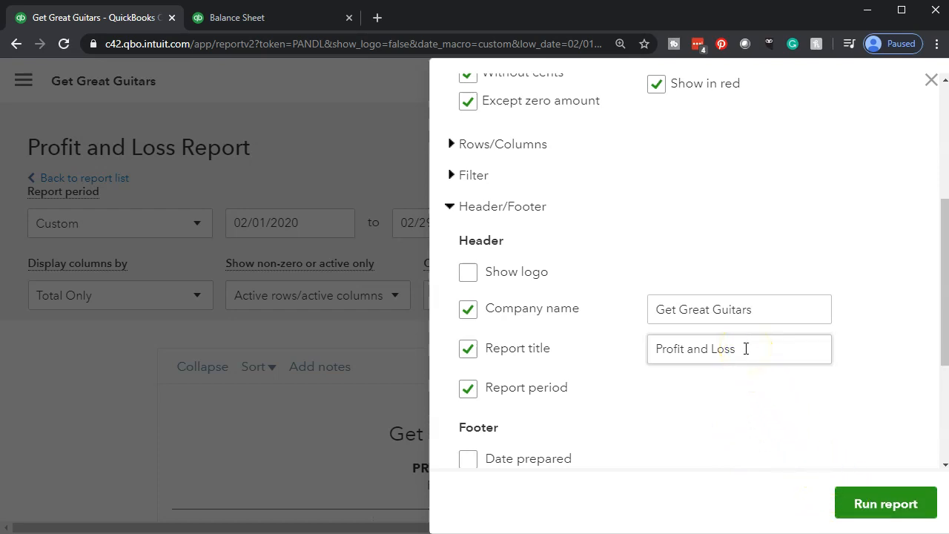
pyautogui.tripleClick(651, 350)
pyautogui.press('Left')
pyautogui.write('Comparative')
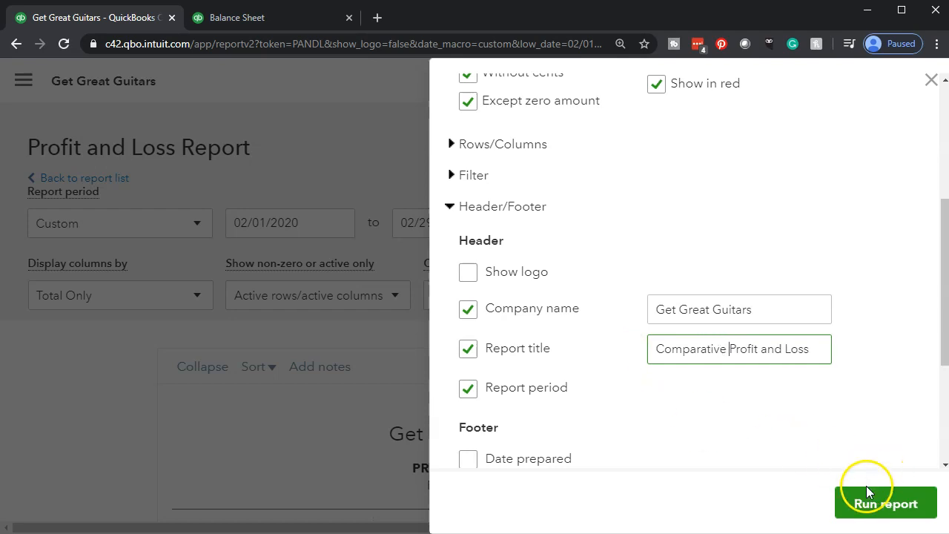
pyautogui.click(860, 504)
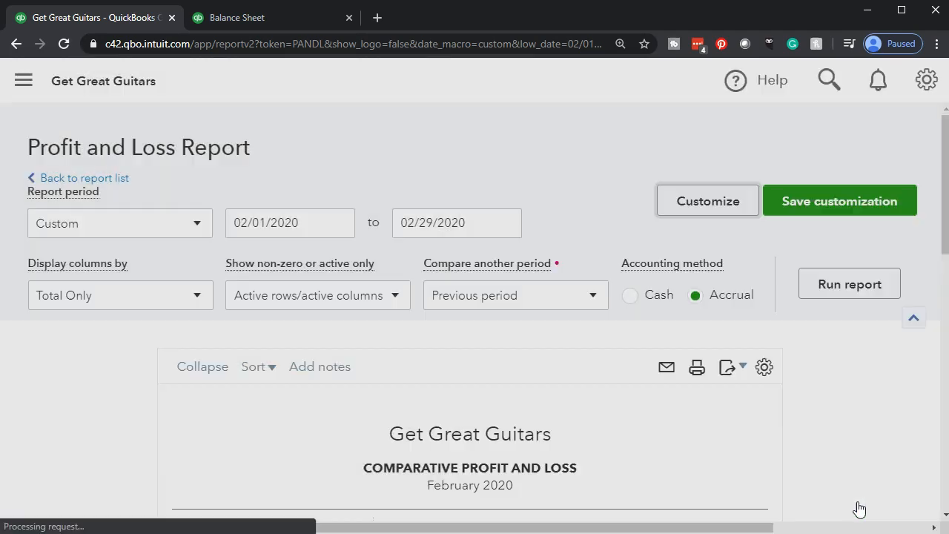
pyautogui.scroll(-2, 567, 453)
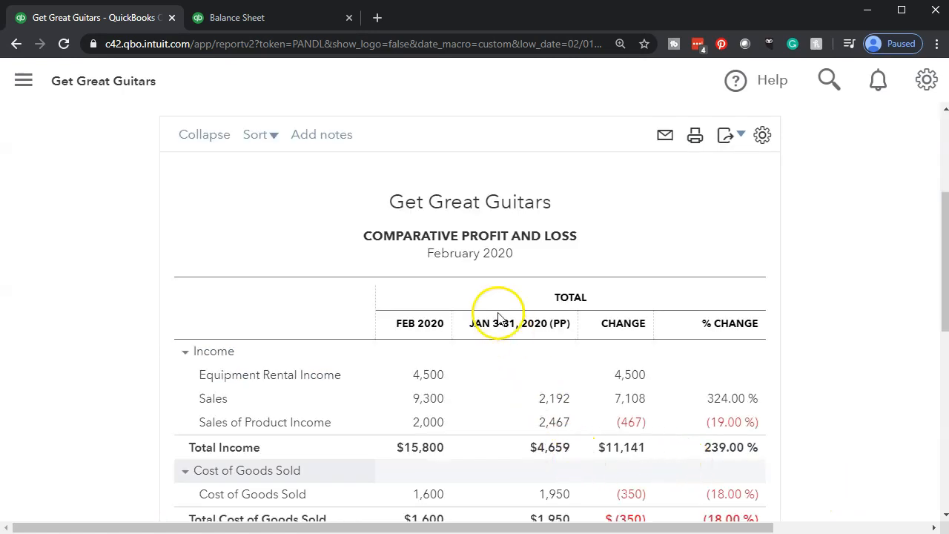
pyautogui.scroll(-2, 471, 278)
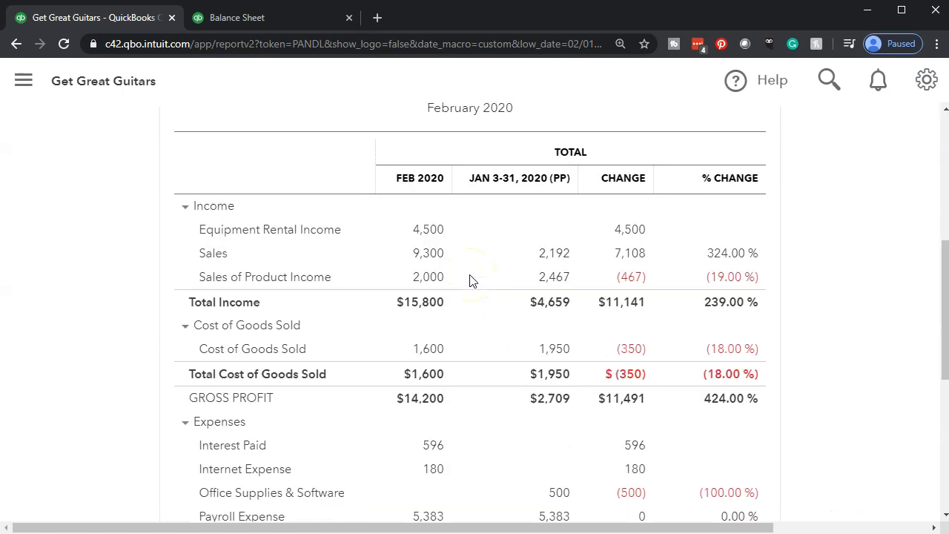
pyautogui.scroll(2, 470, 278)
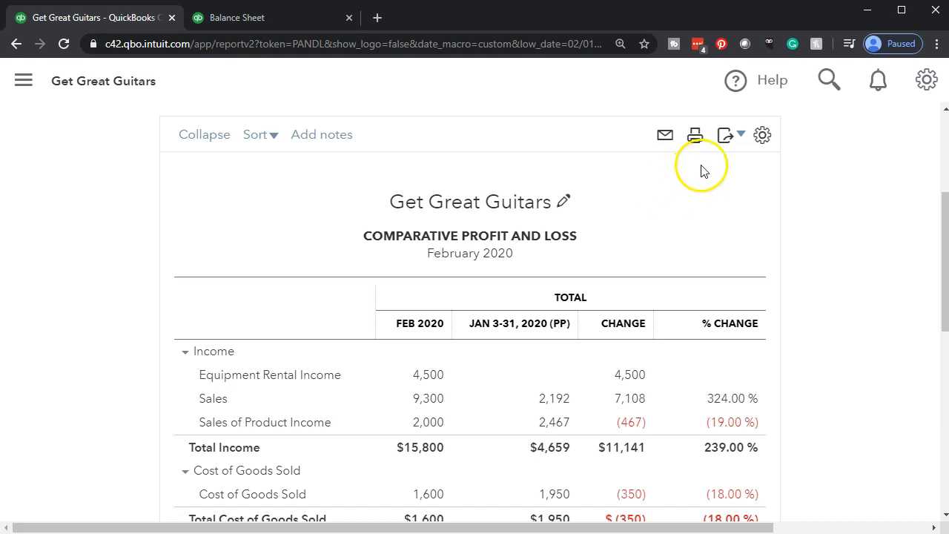
# - Print the Comparative Profit and Loss in portrait orientation to the CutePDF Writer
pyautogui.click(696, 137)
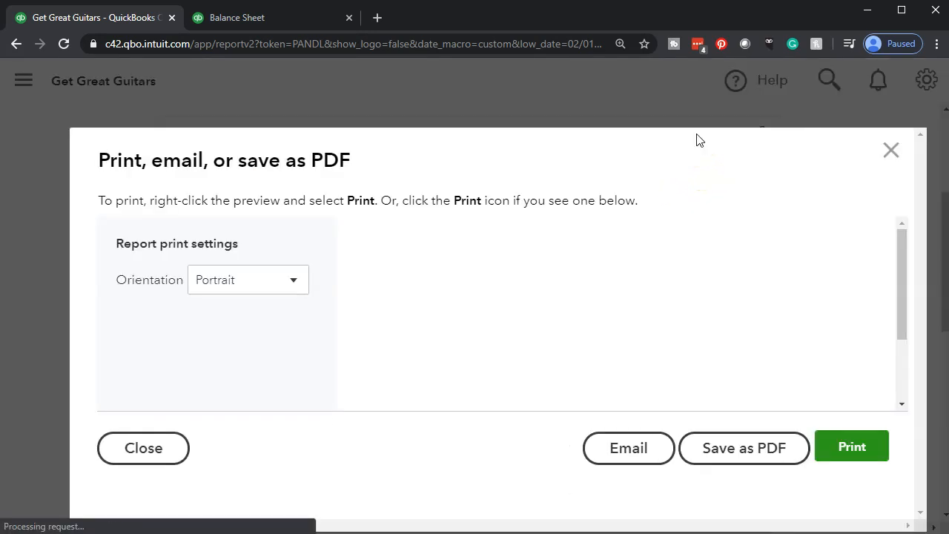
pyautogui.click(830, 448)
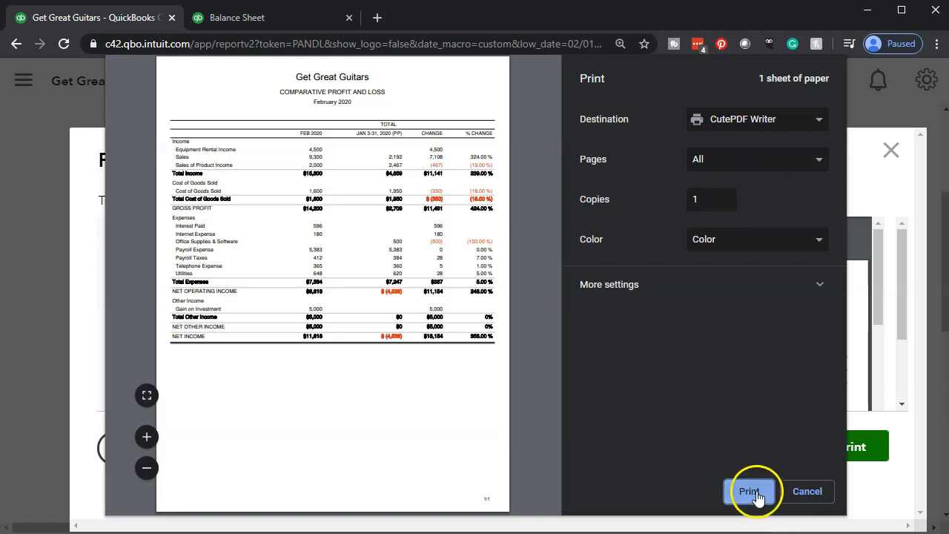
pyautogui.click(751, 492)
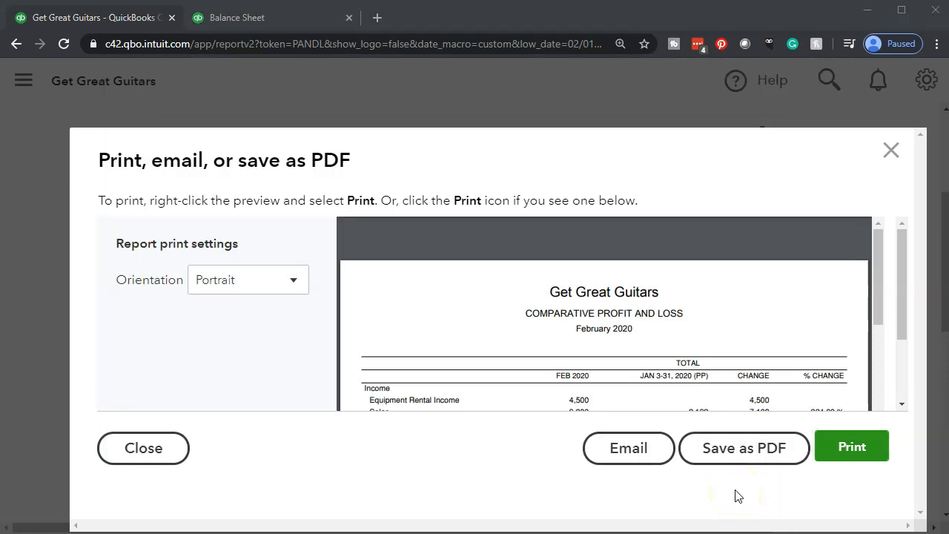
# - Save the printed PDF as Comparative Income Statement.pdf in the 8 Month Two folder and close the print preview
pyautogui.click(399, 280)
pyautogui.press('BackSpace')
pyautogui.press('BackSpace')
pyautogui.press('BackSpace')
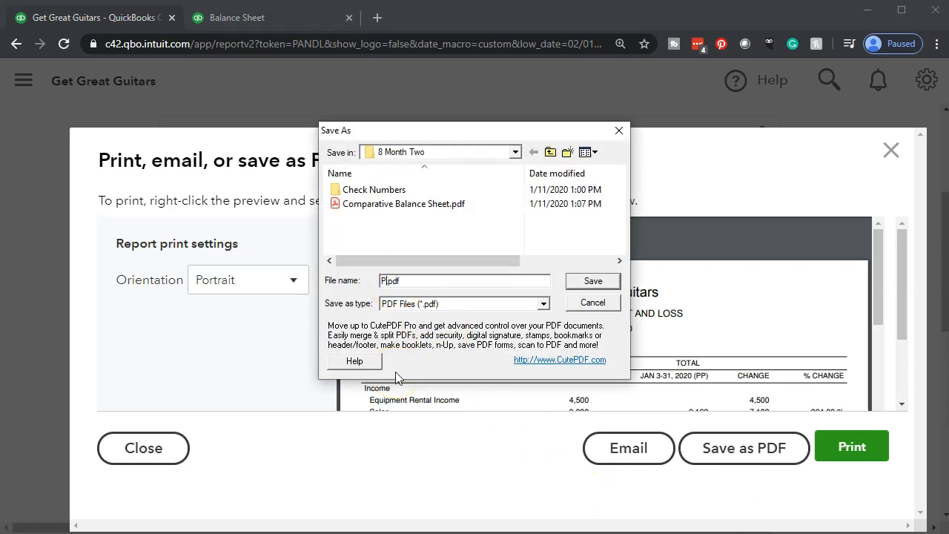
pyautogui.write('Comparative Income')
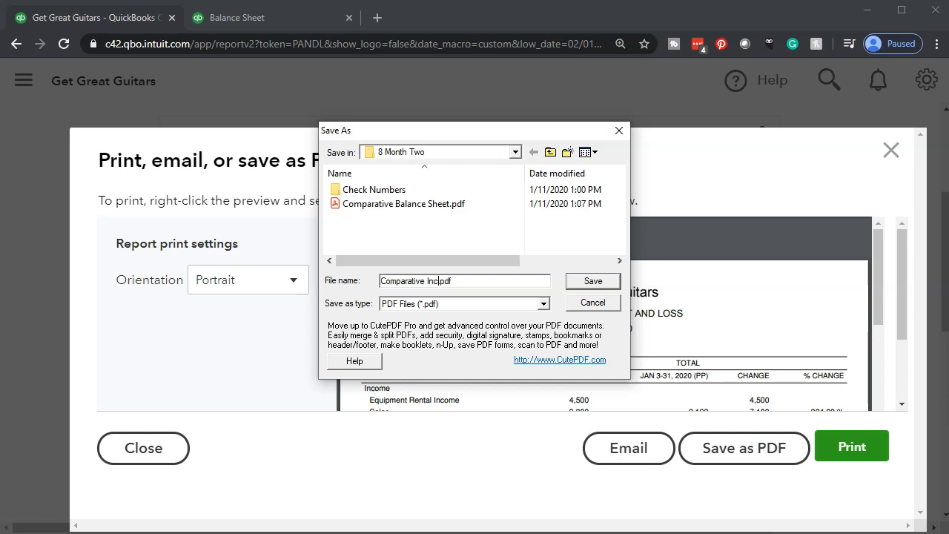
pyautogui.write(' Statement')
pyautogui.click(598, 282)
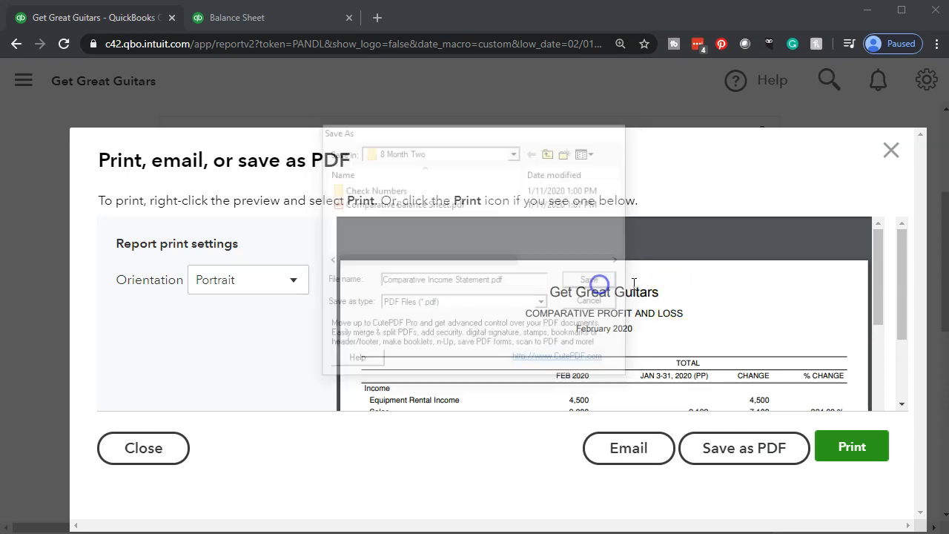
pyautogui.click(890, 150)
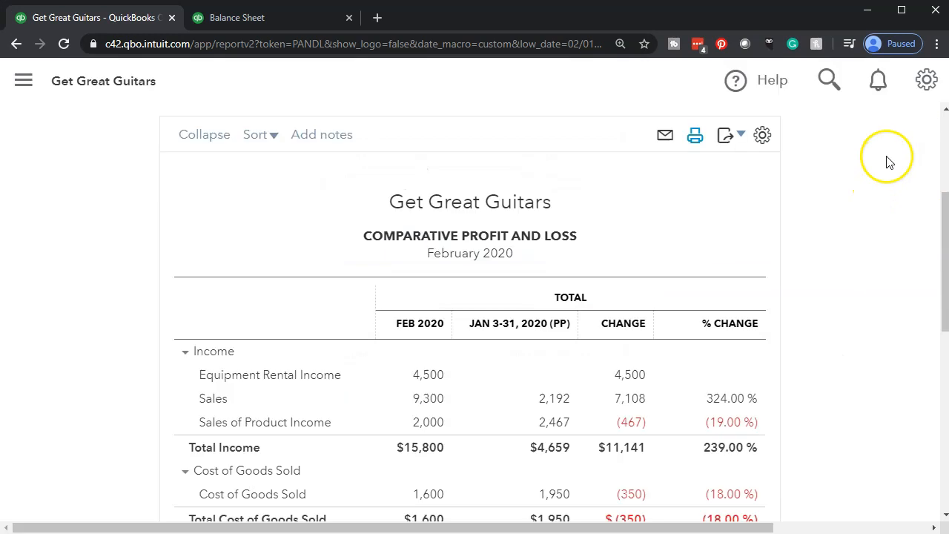
# - Export the report to Excel and open the downloaded workbook, checking its page layout before returning to normal view
pyautogui.click(737, 135)
pyautogui.click(652, 169)
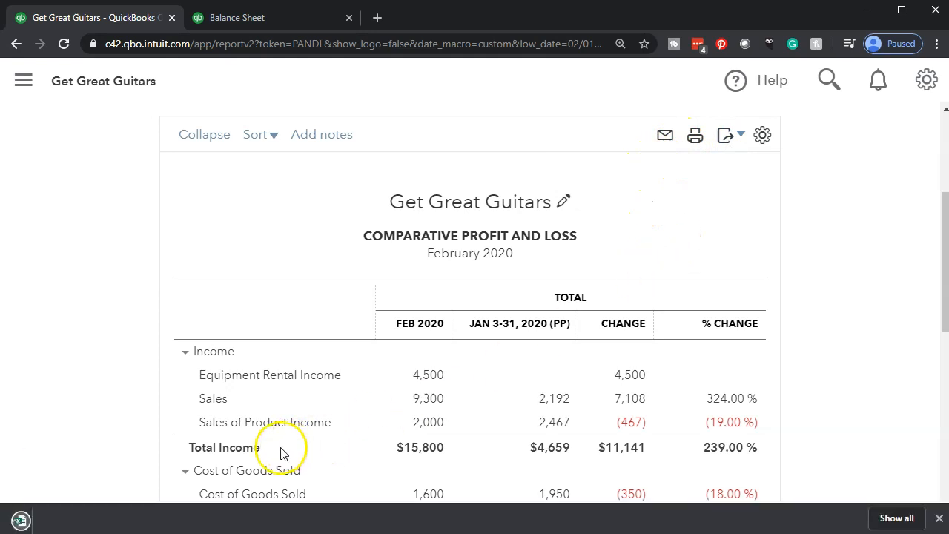
pyautogui.click(96, 516)
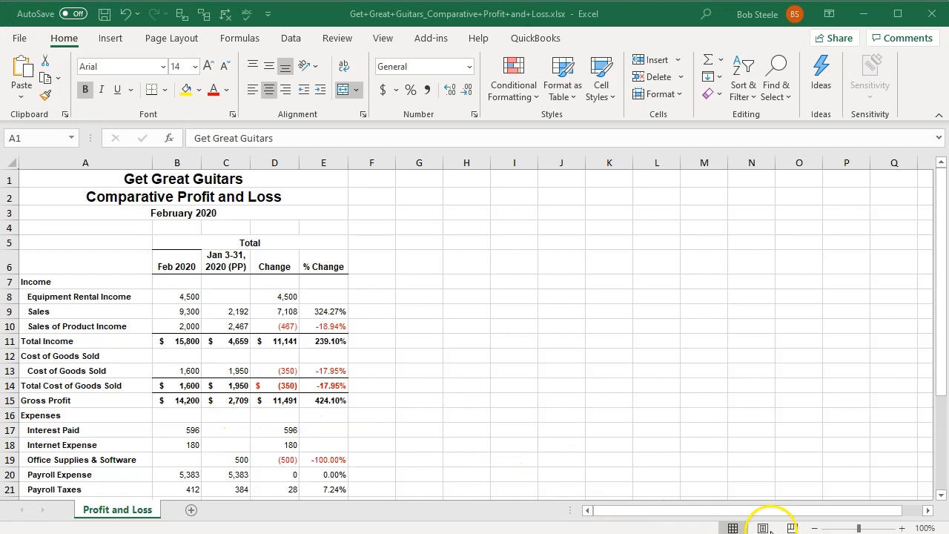
pyautogui.click(763, 528)
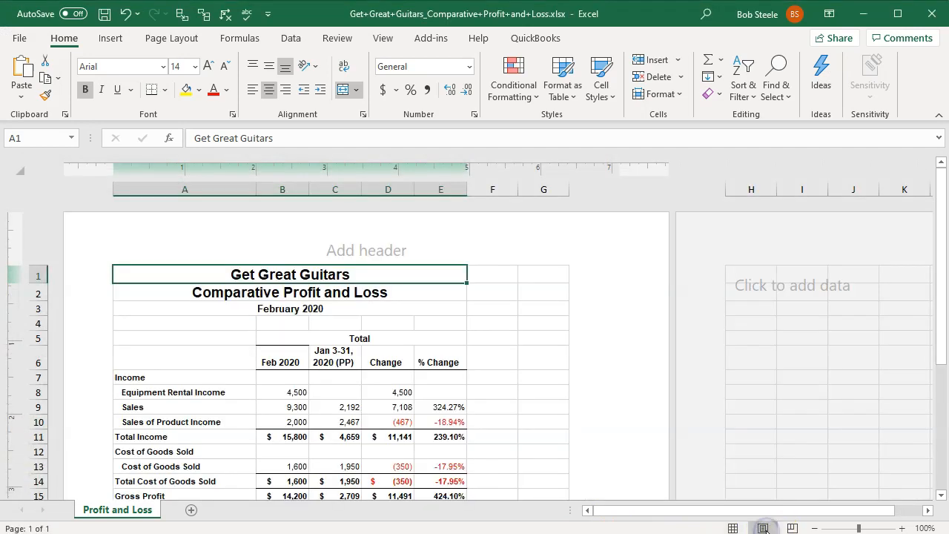
pyautogui.click(733, 528)
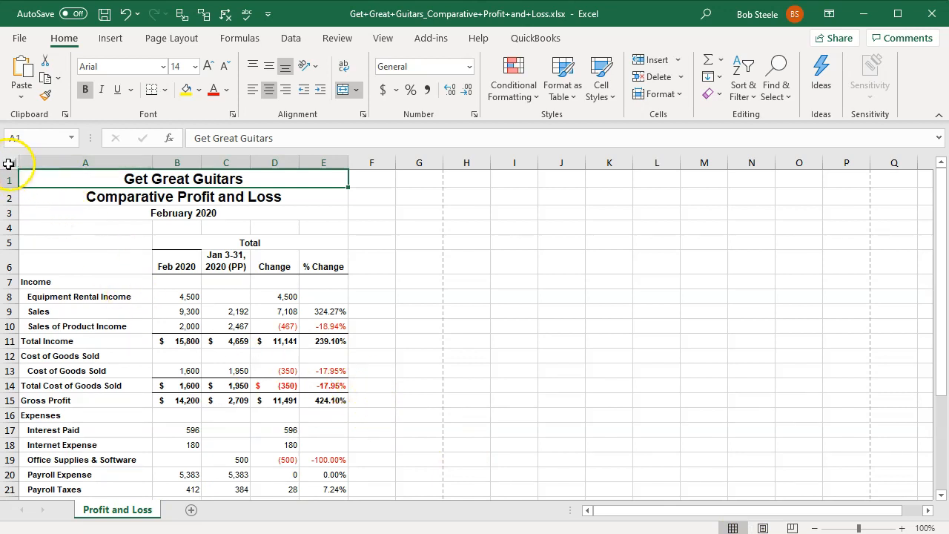
# - Copy the entire exported Profit and Loss worksheet and switch to the Financial Statements.xlsx workbook
pyautogui.click(7, 163)
pyautogui.rightClick(490, 341)
pyautogui.click(519, 375)
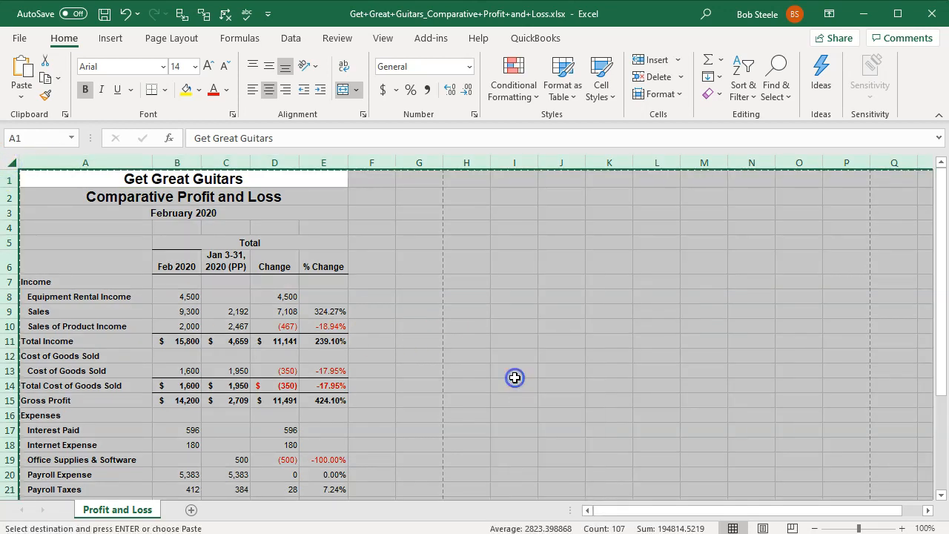
pyautogui.click(862, 16)
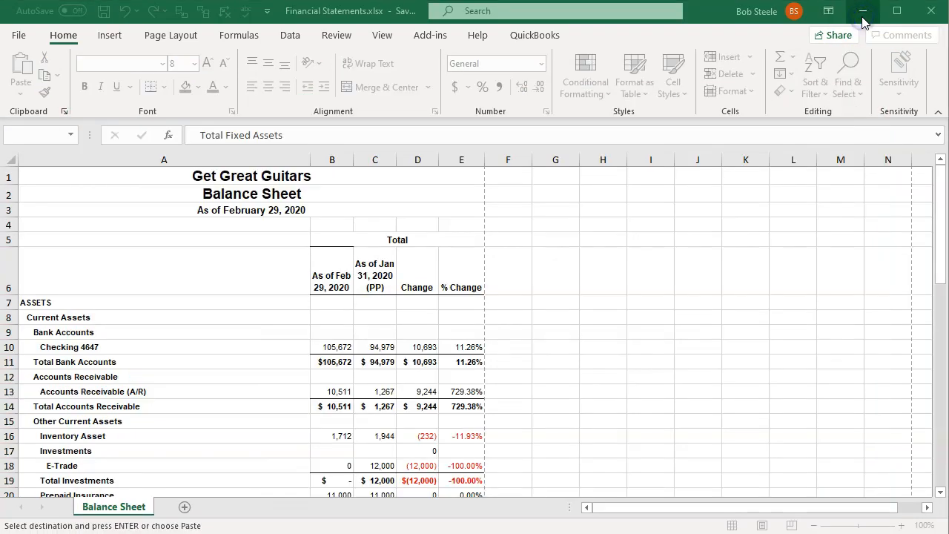
pyautogui.click(653, 262)
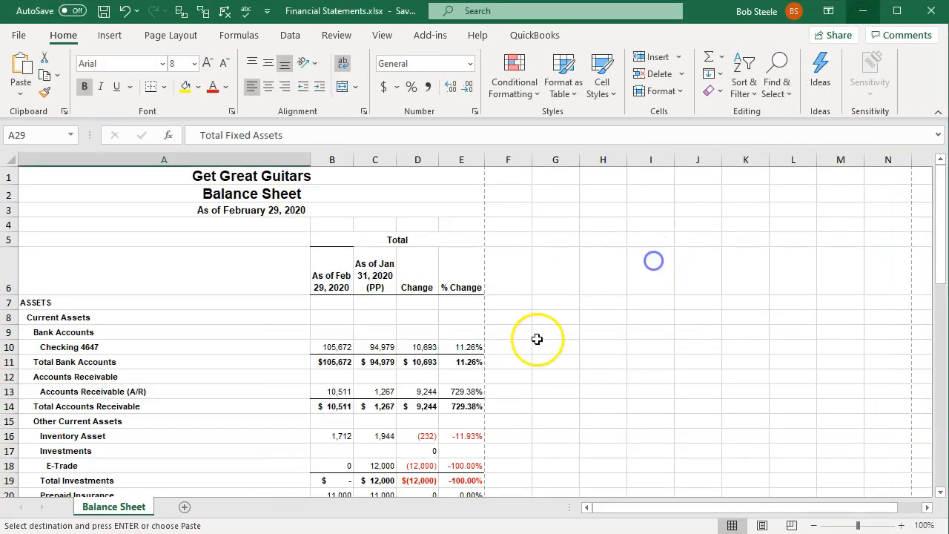
# - Add a new worksheet after Balance Sheet and name it P&L
pyautogui.click(185, 507)
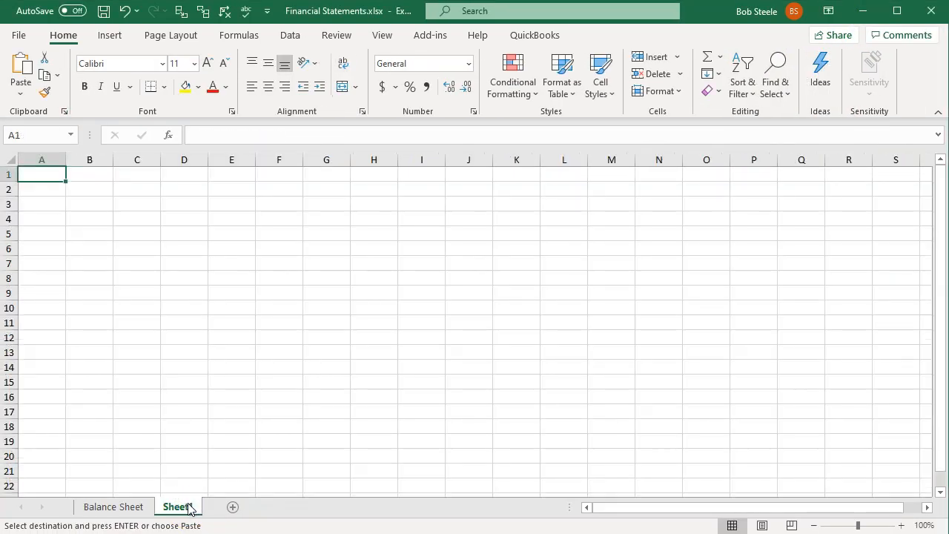
pyautogui.doubleClick(178, 506)
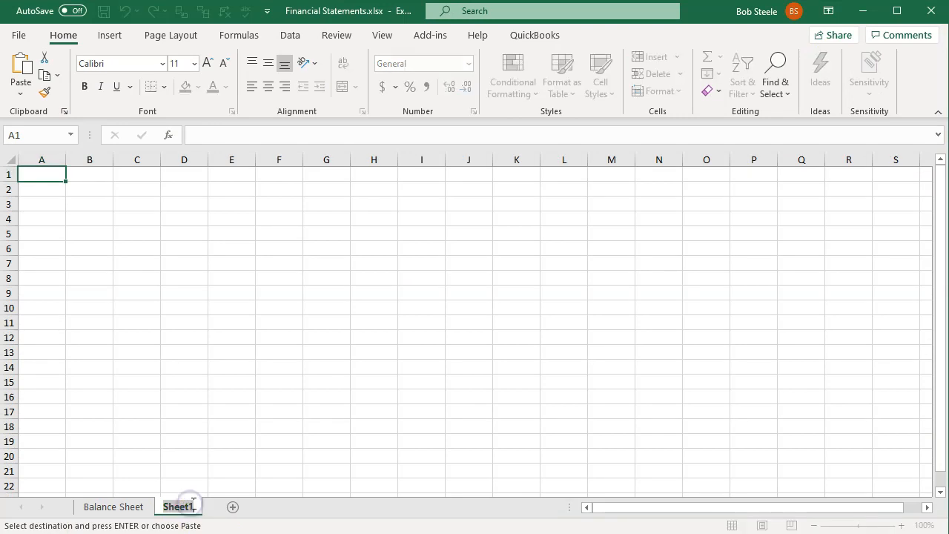
pyautogui.write('P&L')
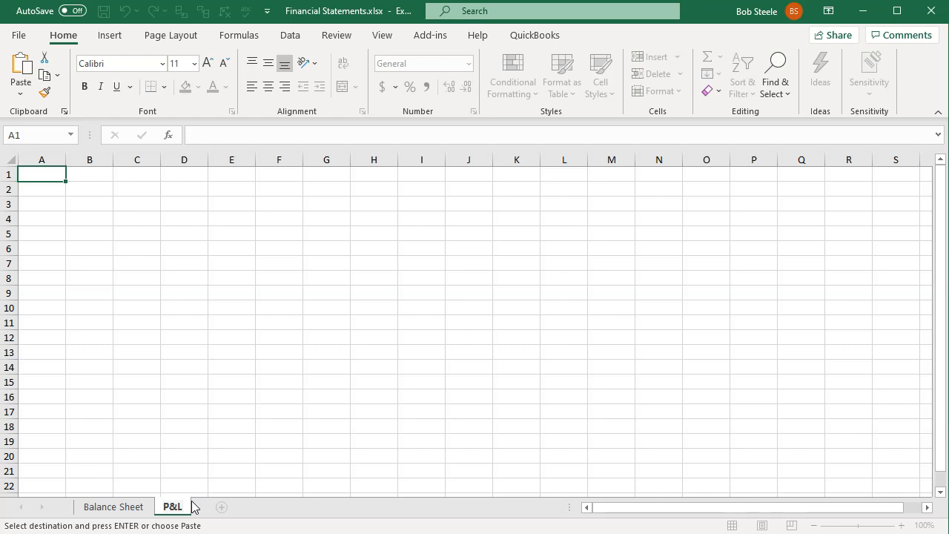
# - Paste the copied Comparative Profit and Loss into the P&L sheet at cell A1, using the regular Paste option
pyautogui.click(138, 342)
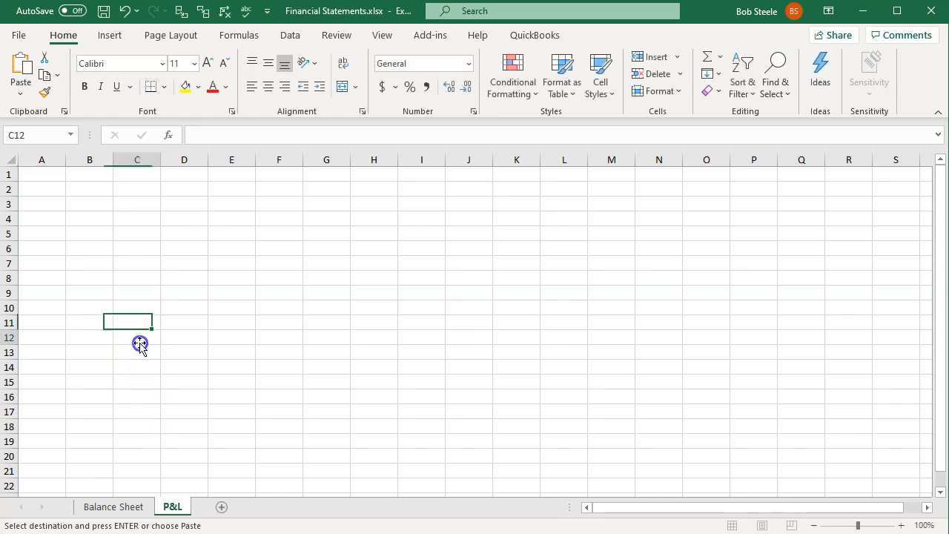
pyautogui.click(45, 176)
pyautogui.rightClick(45, 175)
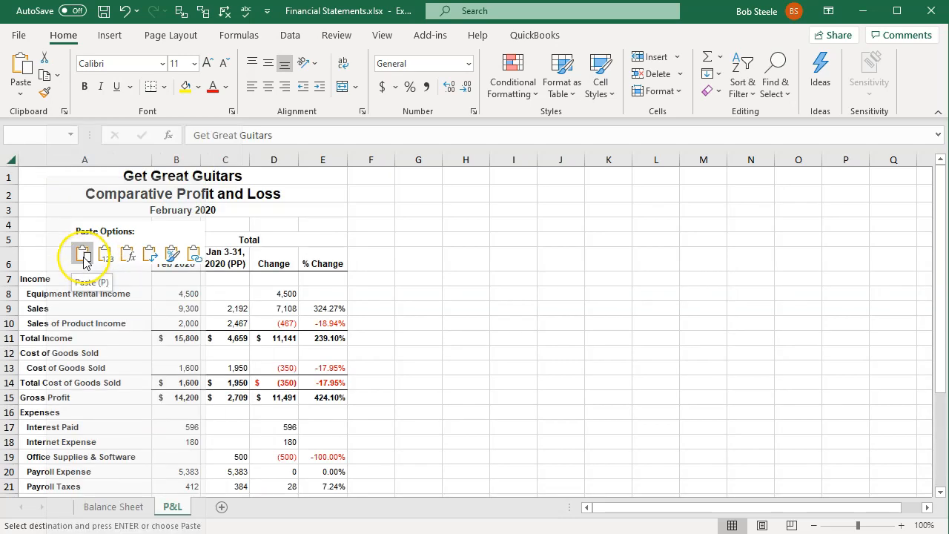
pyautogui.click(84, 255)
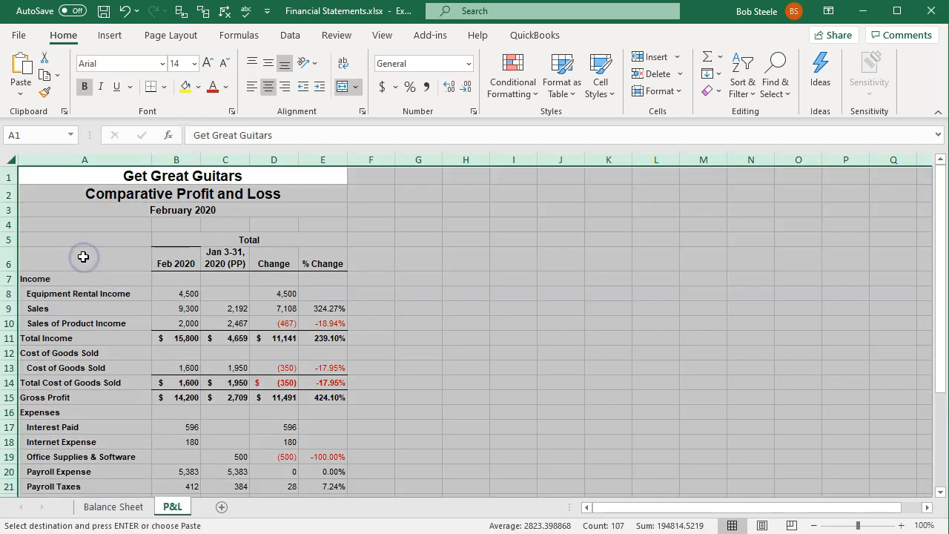
# - Clear the Total heading above the columns on the P&L sheet and shorten the January column heading to "Jan 3-31, 2020"
pyautogui.click(83, 256)
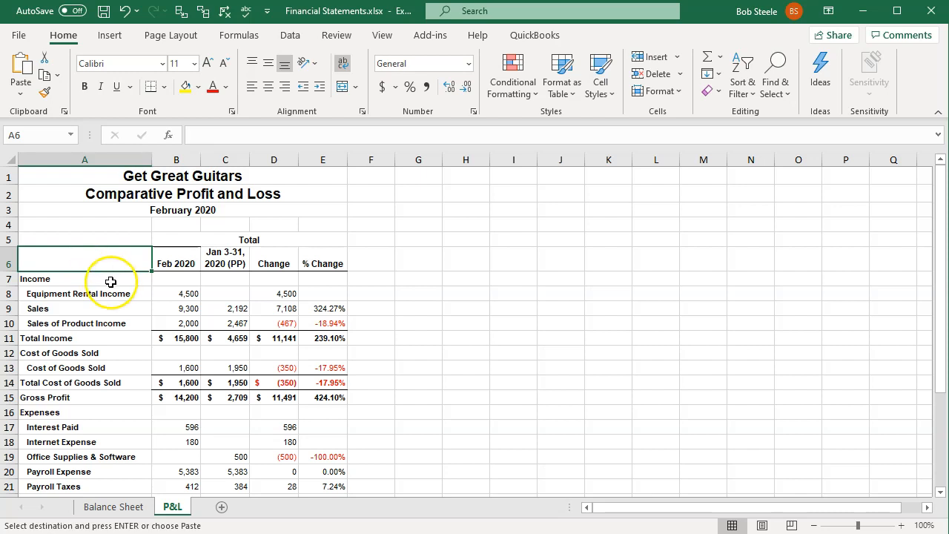
pyautogui.click(169, 238)
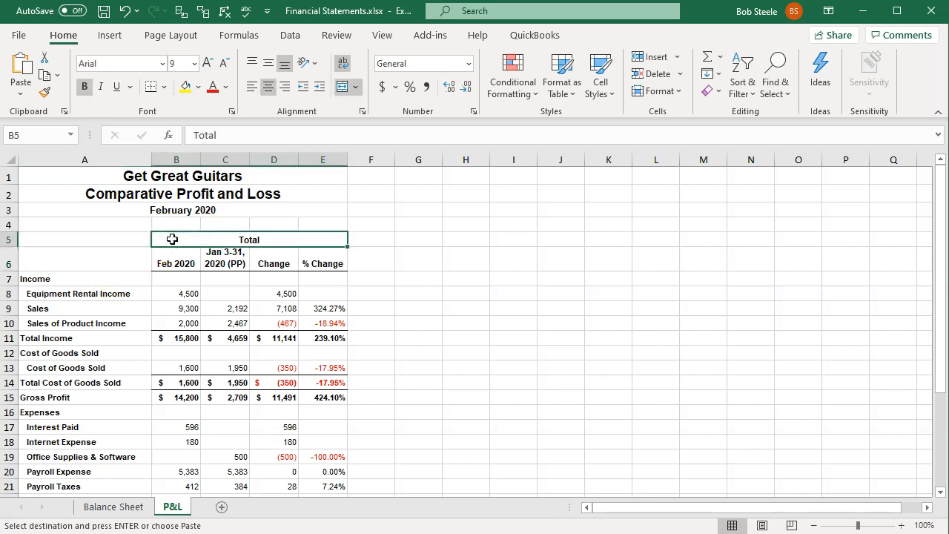
pyautogui.press('Delete')
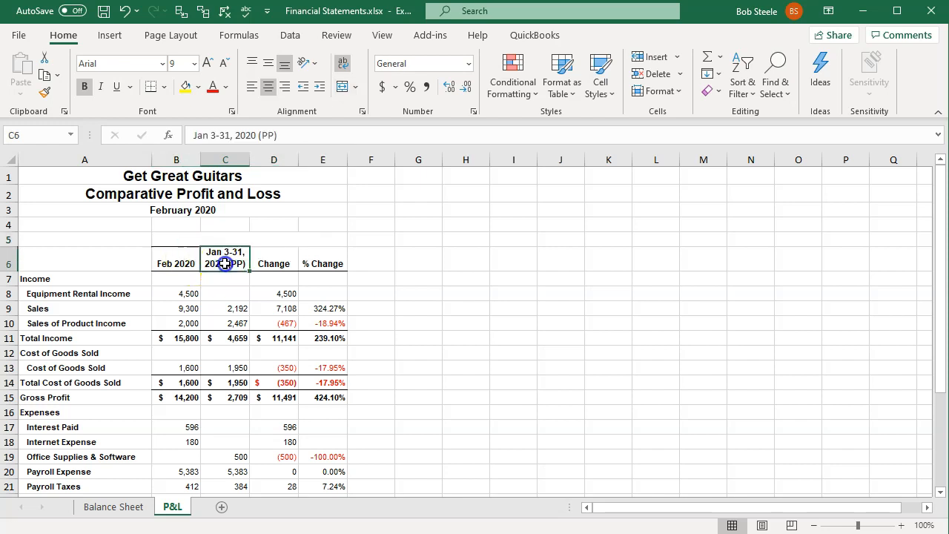
pyautogui.doubleClick(215, 264)
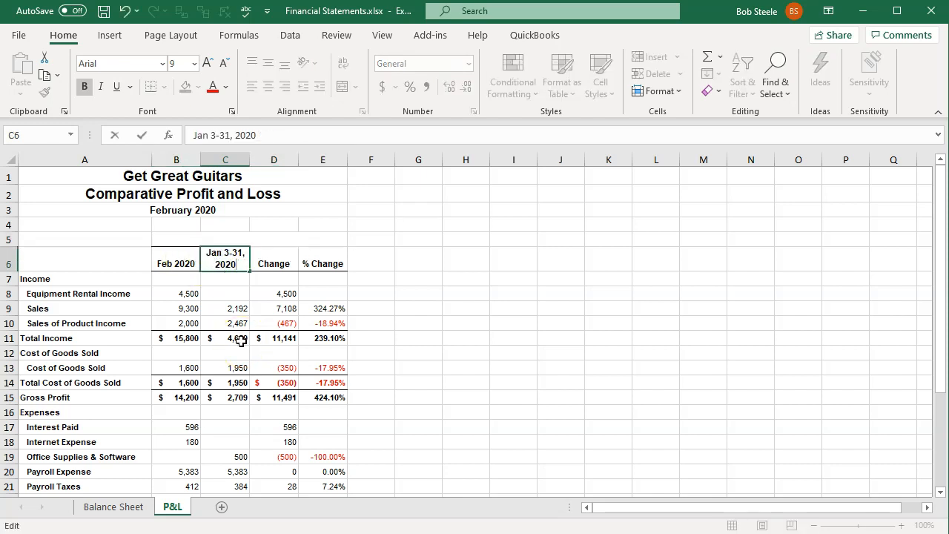
pyautogui.press('Return')
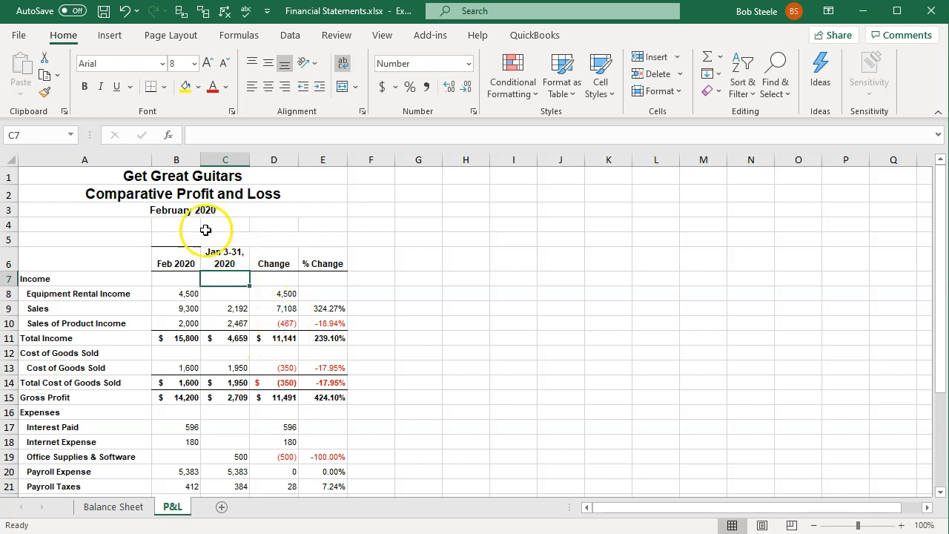
# - Change the date line under the Comparative Profit and Loss title to "January & February 2020"
pyautogui.click(139, 210)
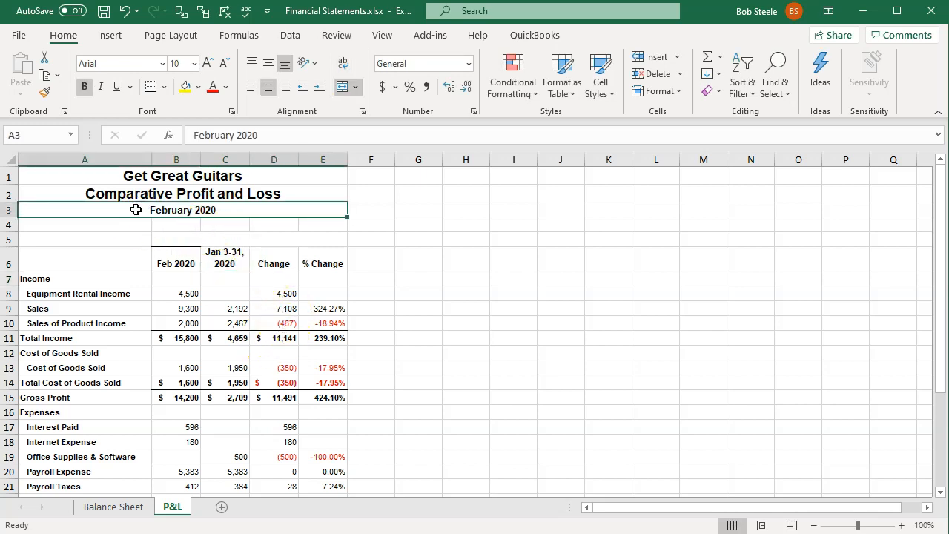
pyautogui.doubleClick(136, 210)
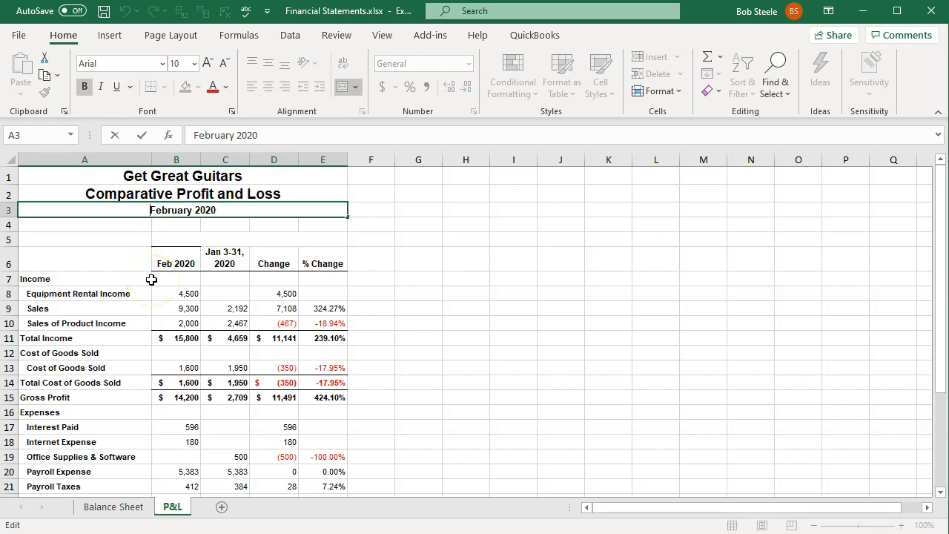
pyautogui.write('January &')
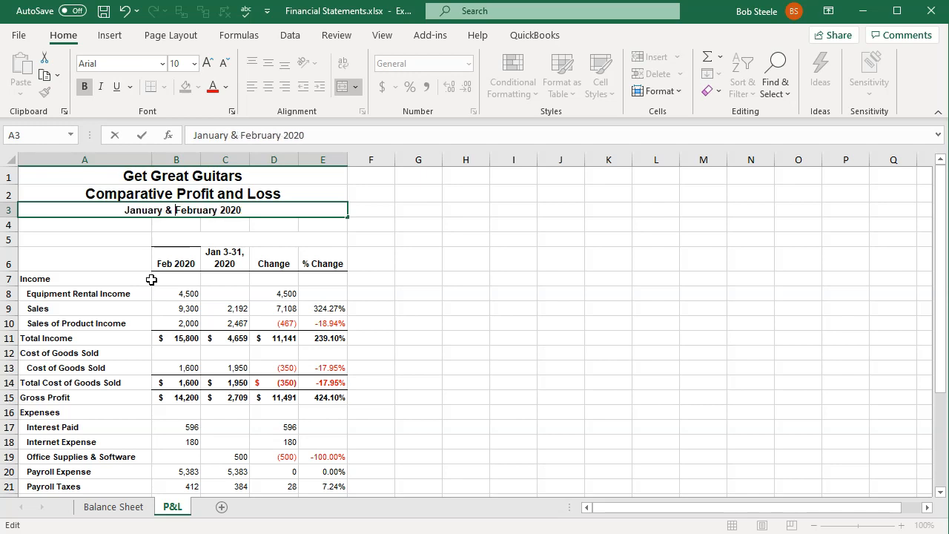
pyautogui.press('Return')
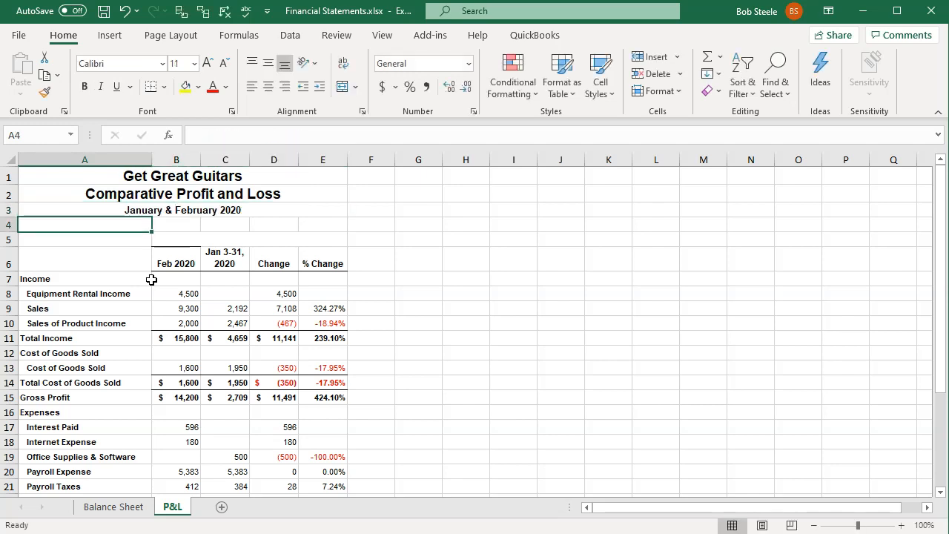
# - On the Balance Sheet worksheet, replace the date line in A3 with "January & February"
pyautogui.click(111, 504)
pyautogui.doubleClick(244, 210)
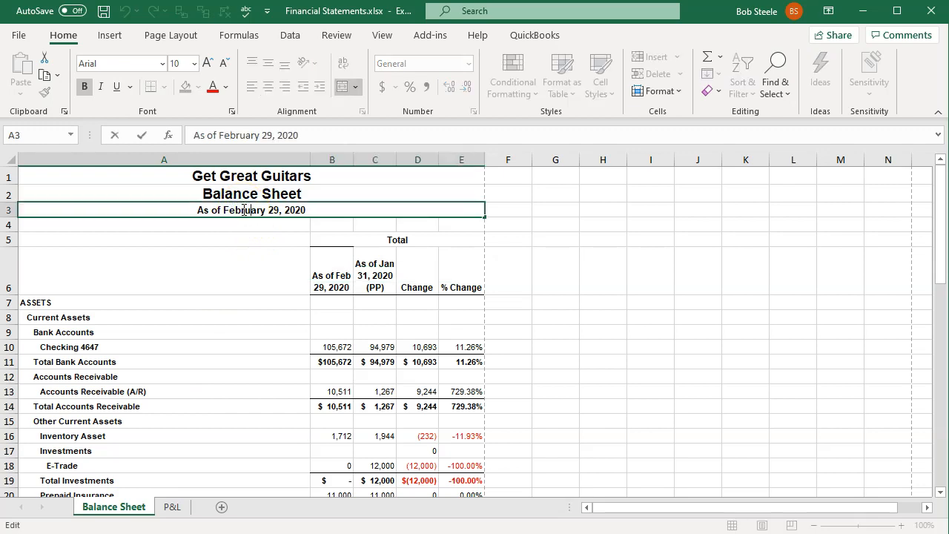
pyautogui.press('BackSpace')
pyautogui.press('BackSpace')
pyautogui.press('BackSpace')
pyautogui.press('BackSpace')
pyautogui.press('BackSpace')
pyautogui.press('BackSpace')
pyautogui.press('BackSpace')
pyautogui.press('BackSpace')
pyautogui.press('BackSpace')
pyautogui.press('BackSpace')
pyautogui.press('BackSpace')
pyautogui.press('BackSpace')
pyautogui.press('BackSpace')
pyautogui.press('BackSpace')
pyautogui.press('BackSpace')
pyautogui.press('BackSpace')
pyautogui.press('BackSpace')
pyautogui.press('BackSpace')
pyautogui.press('BackSpace')
pyautogui.press('BackSpace')
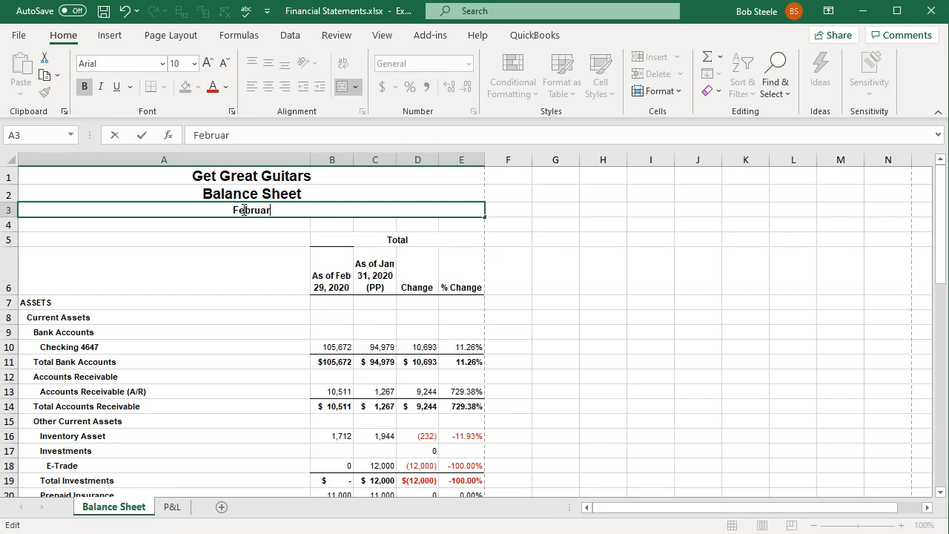
pyautogui.press('BackSpace')
pyautogui.press('BackSpace')
pyautogui.press('BackSpace')
pyautogui.press('BackSpace')
pyautogui.press('BackSpace')
pyautogui.write('bruary')
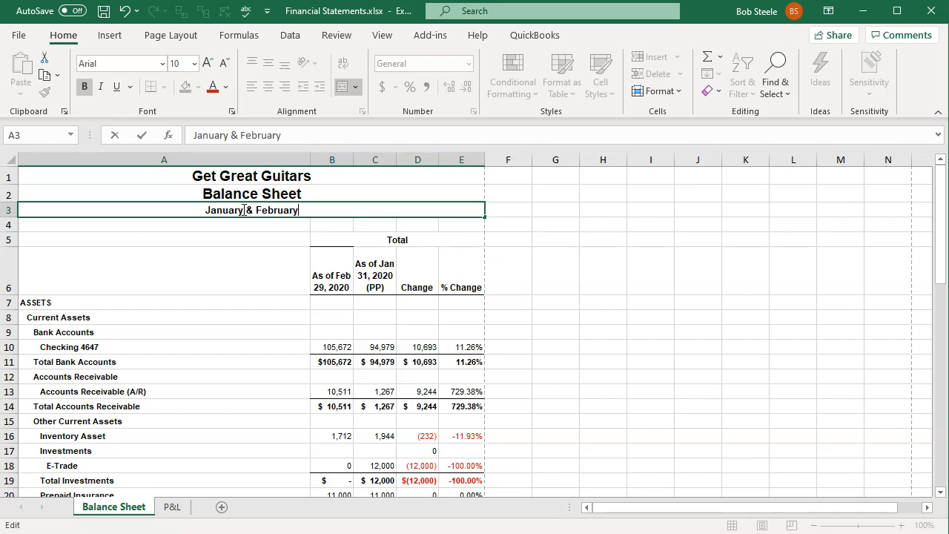
pyautogui.press('Return')
# - Spell-check the Balance Sheet's date line and the row below it, return to the P&L sheet and save the workbook
pyautogui.moveTo(242, 210); pyautogui.dragTo(239, 227)
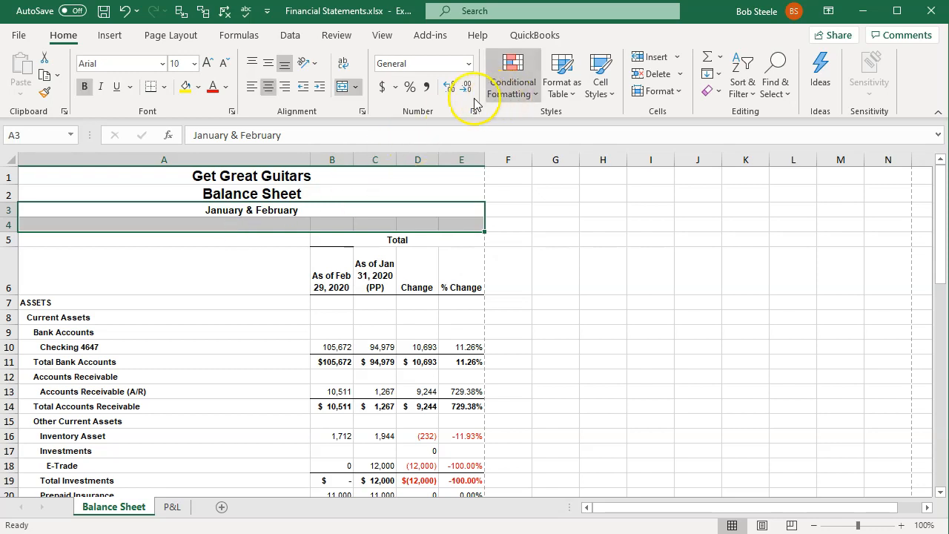
pyautogui.click(337, 34)
pyautogui.click(23, 68)
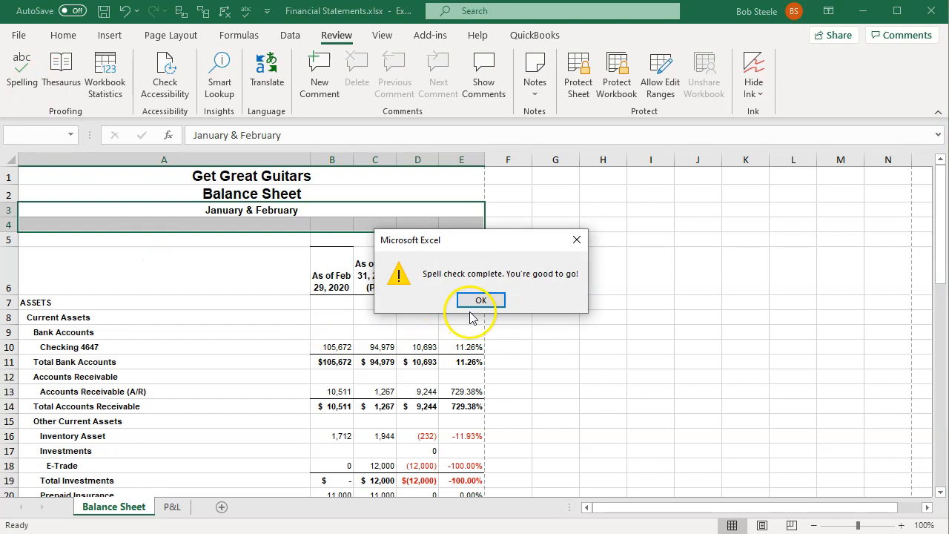
pyautogui.click(480, 300)
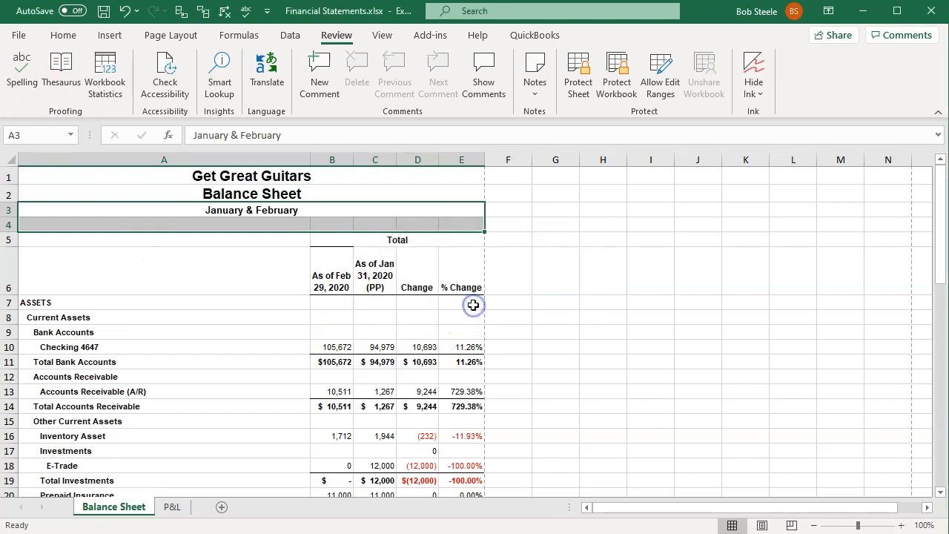
pyautogui.click(175, 510)
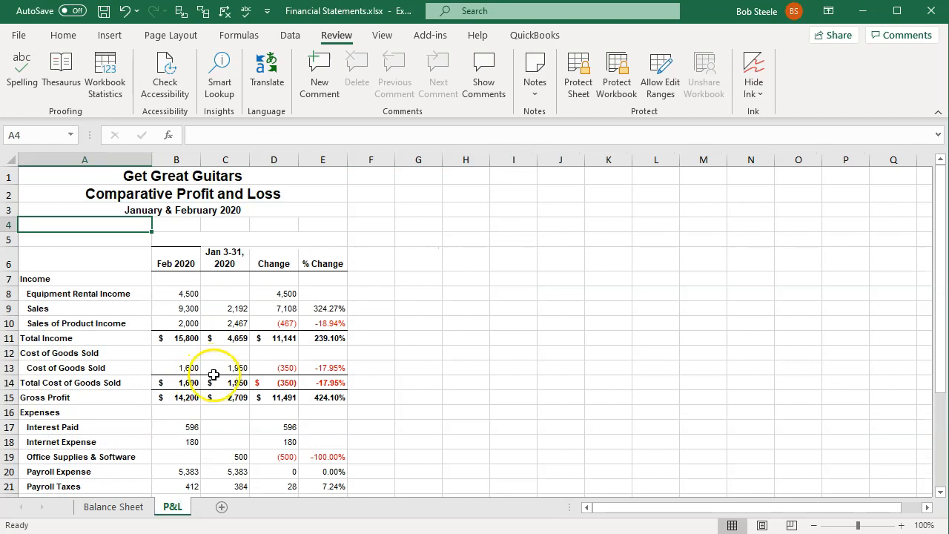
pyautogui.click(104, 12)
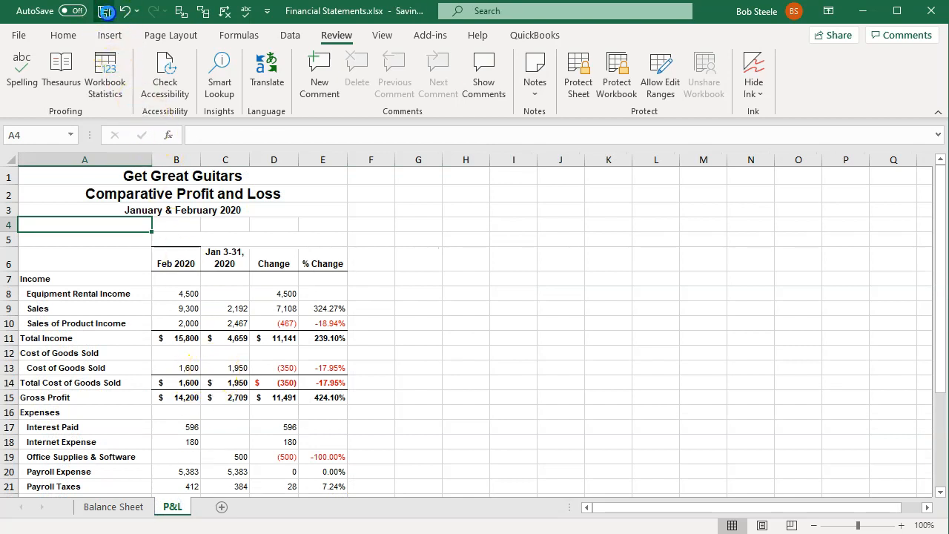
# - Switch to QuickBooks Online in the browser, duplicate the Comparative Profit and Loss tab and return to the original tab
pyautogui.click(863, 12)
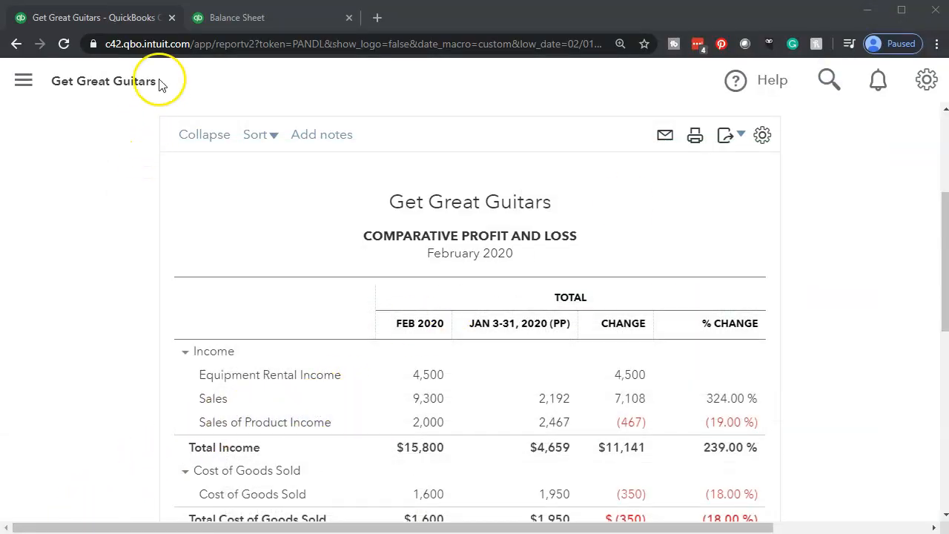
pyautogui.rightClick(112, 18)
pyautogui.press('Escape')
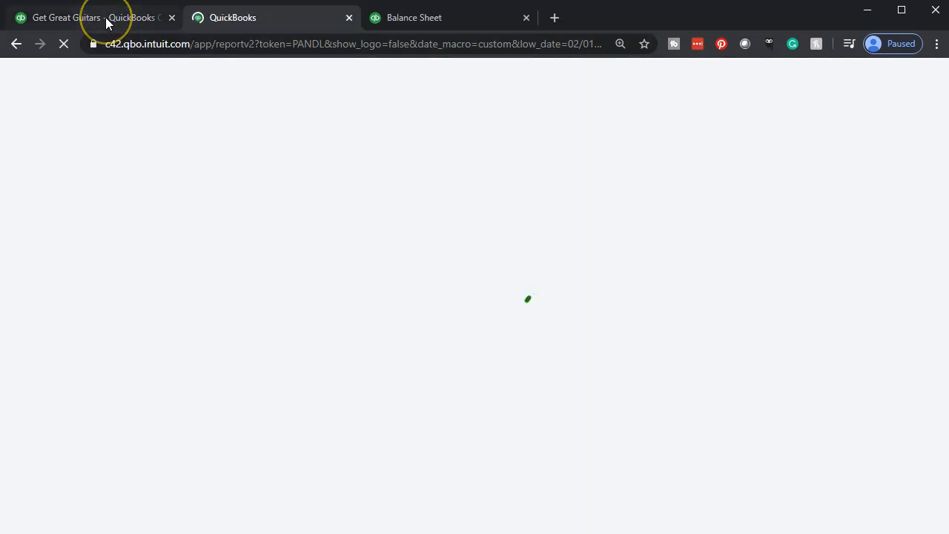
pyautogui.click(106, 17)
# - Show the navigation menu and open the Reports page
pyautogui.click(23, 80)
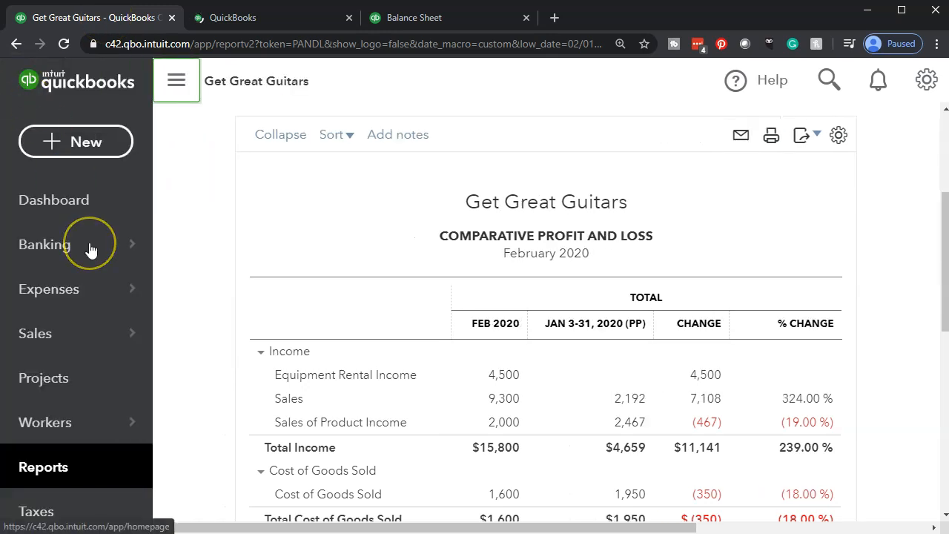
pyautogui.moveTo(90, 251)
pyautogui.scroll(-1, 90, 251)
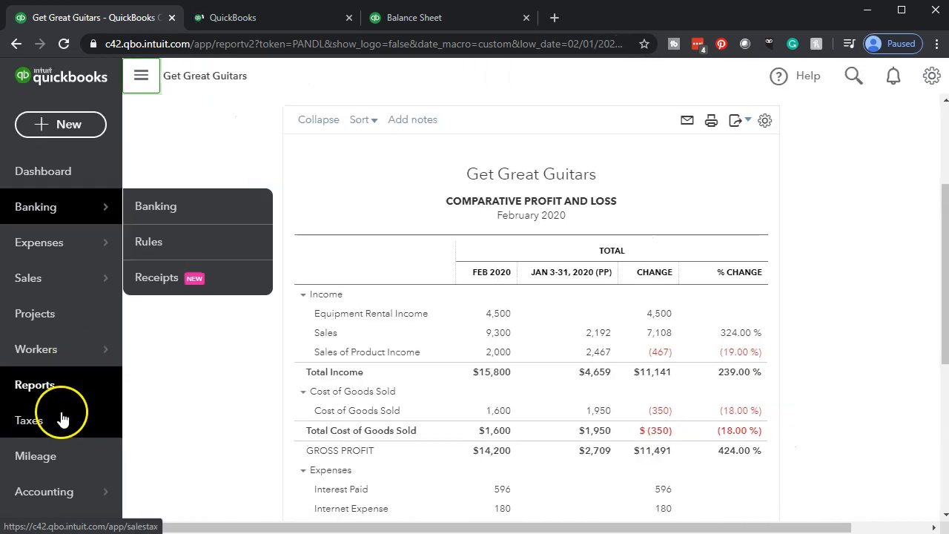
pyautogui.click(58, 402)
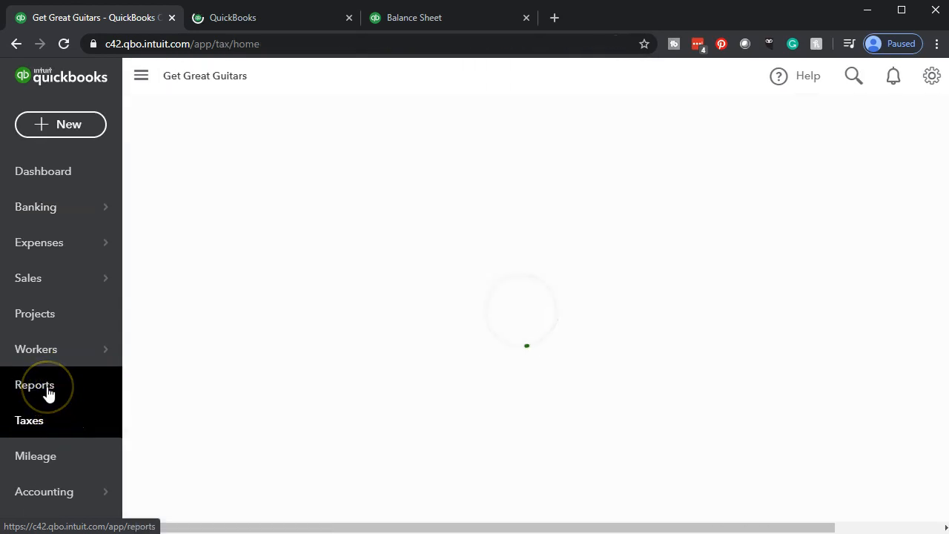
pyautogui.click(48, 392)
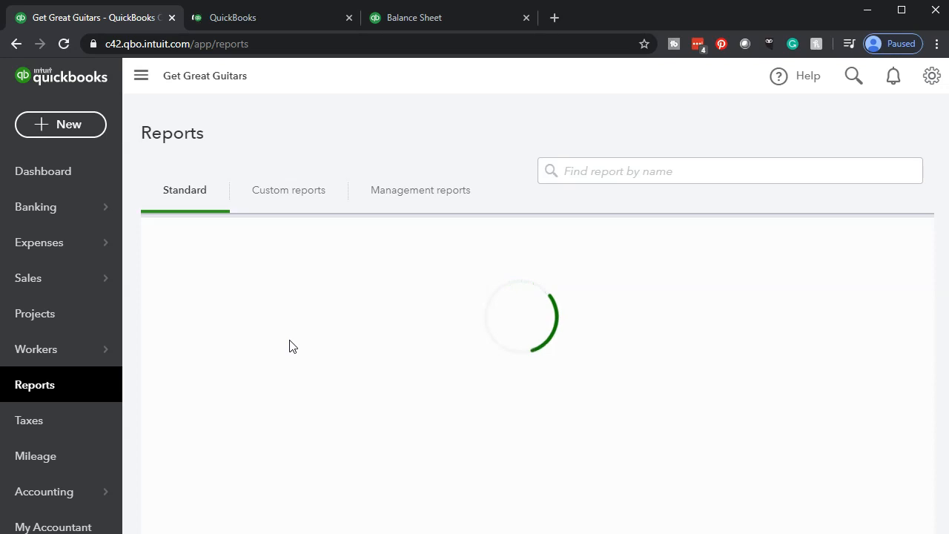
# - Open the Transaction List by Date report from the "For my accountant" group of standard reports
pyautogui.scroll(-3, 277, 391)
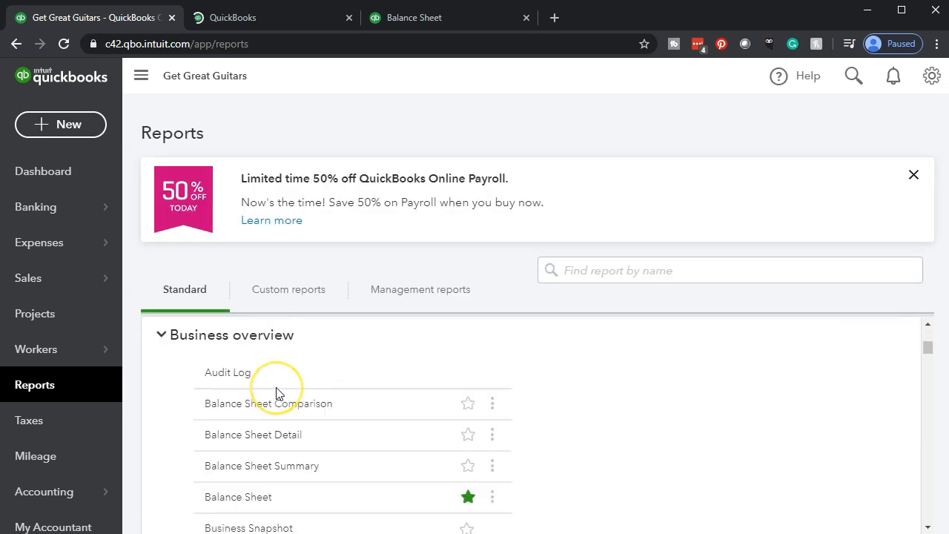
pyautogui.scroll(-8, 467, 441)
pyautogui.scroll(-4, 486, 433)
pyautogui.scroll(-10, 487, 430)
pyautogui.scroll(8, 487, 431)
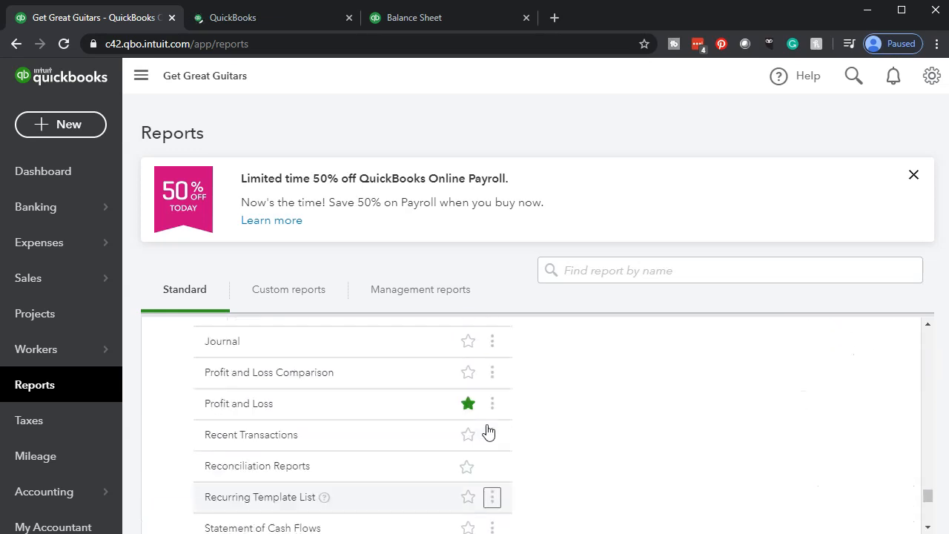
pyautogui.scroll(1, 489, 433)
pyautogui.scroll(3, 487, 430)
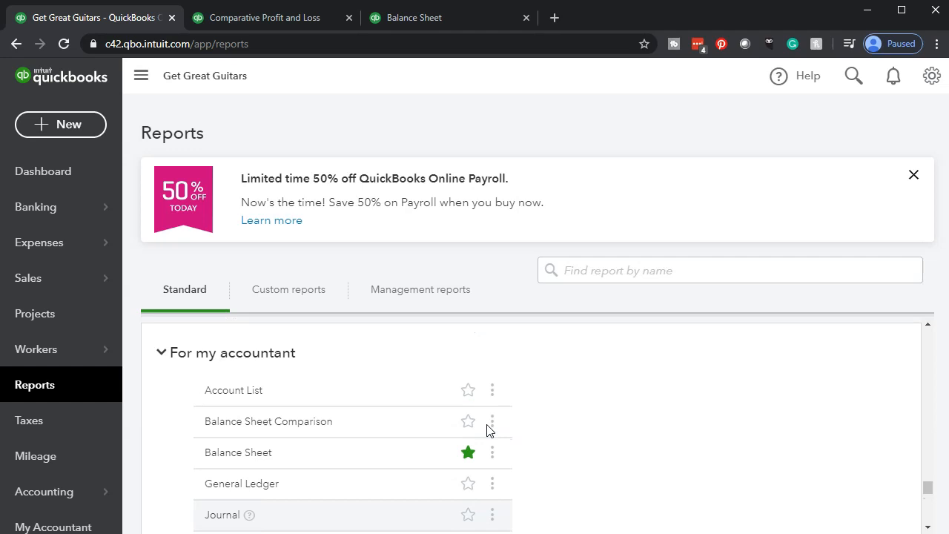
pyautogui.click(420, 430)
pyautogui.scroll(-1, 420, 430)
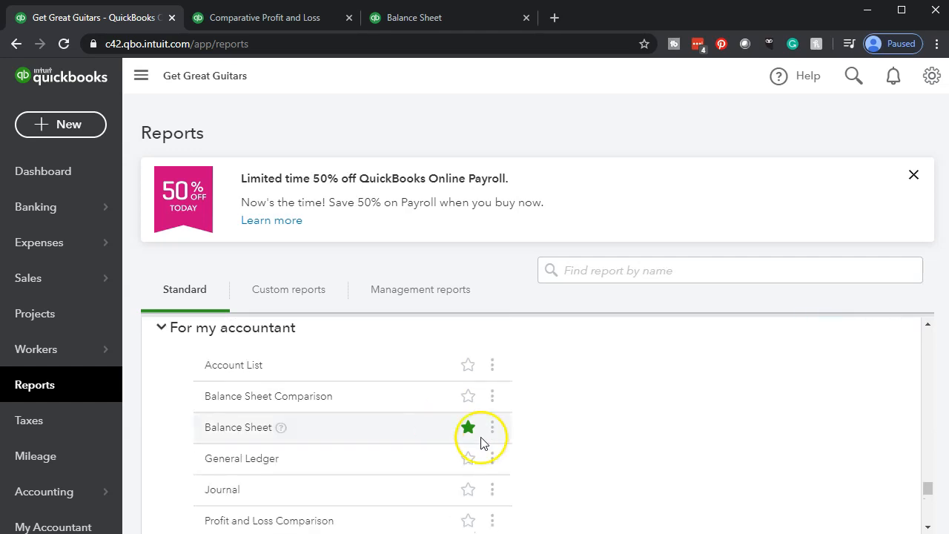
pyautogui.scroll(-1, 502, 449)
pyautogui.scroll(-2, 502, 449)
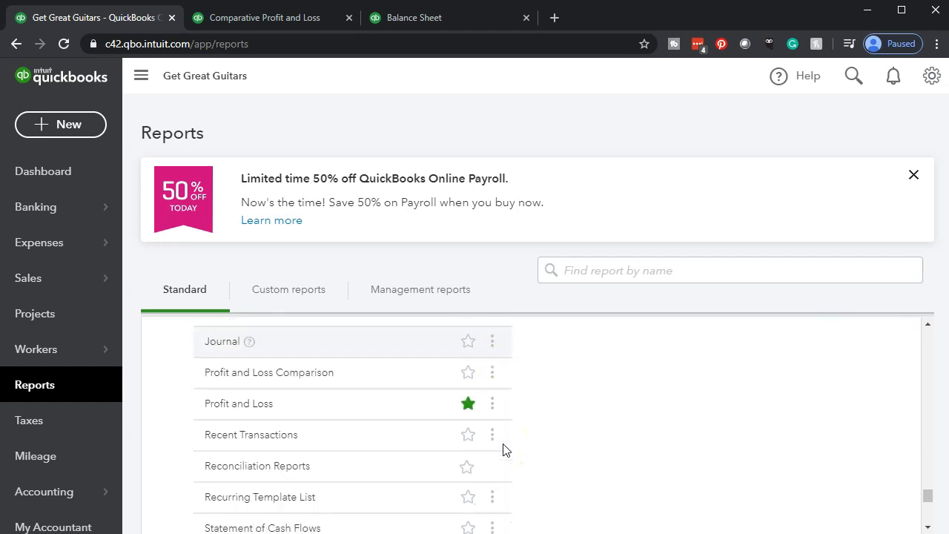
pyautogui.scroll(-1, 503, 450)
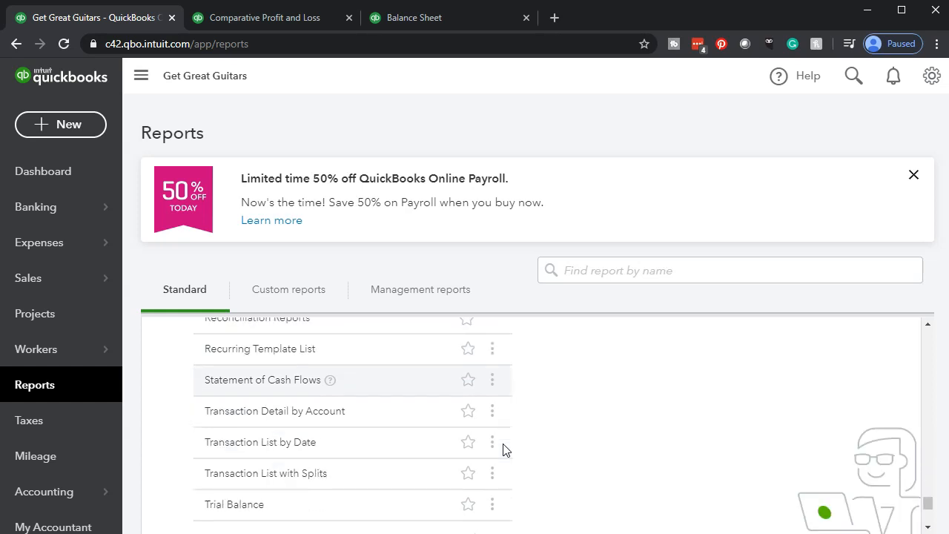
pyautogui.click(268, 454)
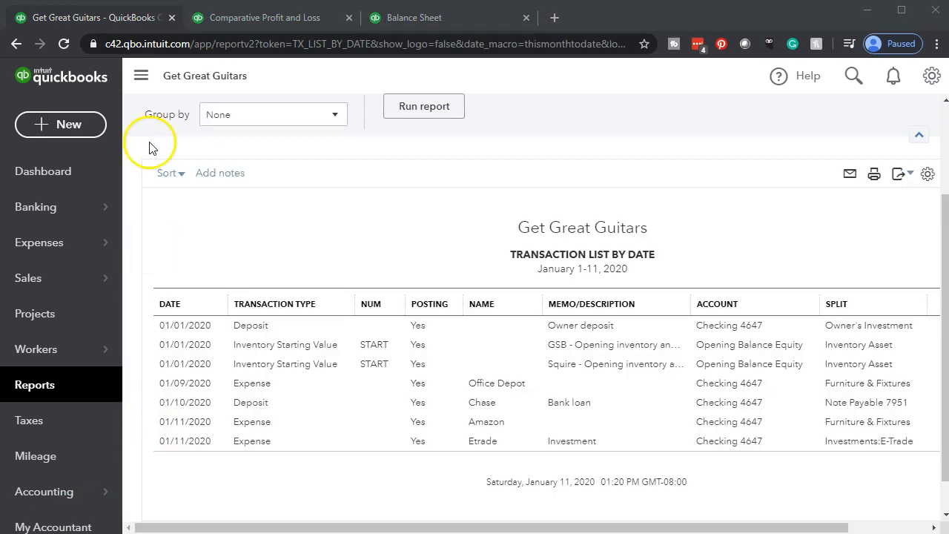
# - Hide the navigation menu and enlarge the page to make the Transaction List by Date report easier to read
pyautogui.click(141, 75)
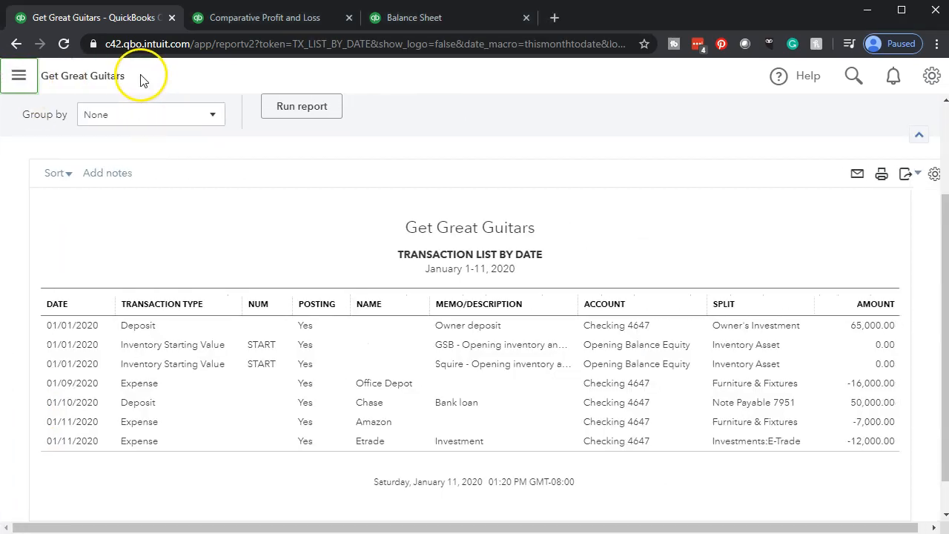
pyautogui.hotkey('ctrl', '+')
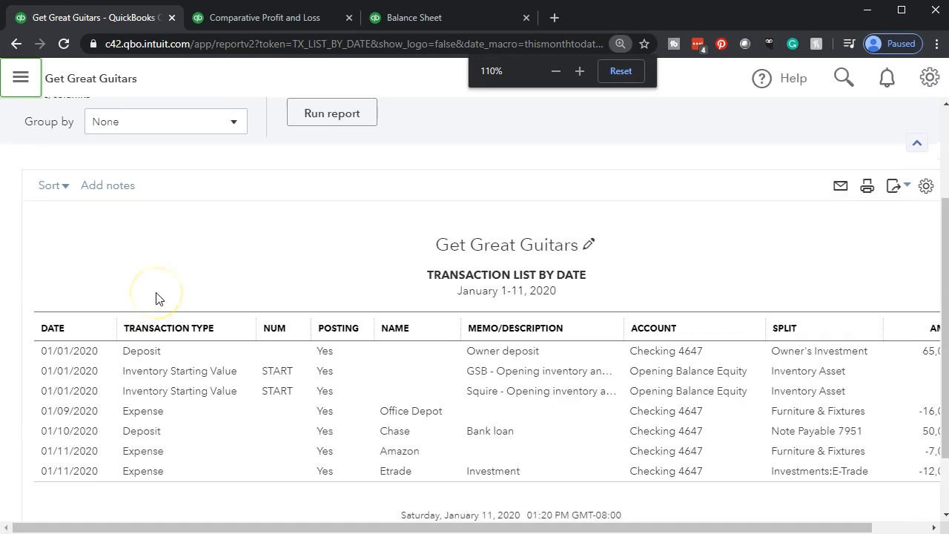
pyautogui.scroll(3, 183, 314)
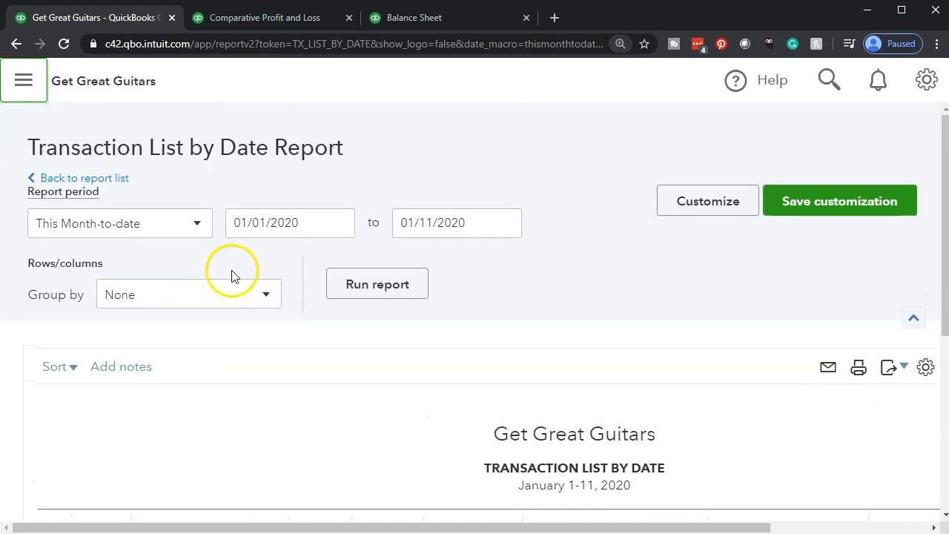
# - Set the report period to 02/01/2020 through 02/29/2020 and run the Transaction List by Date report
pyautogui.click(310, 223)
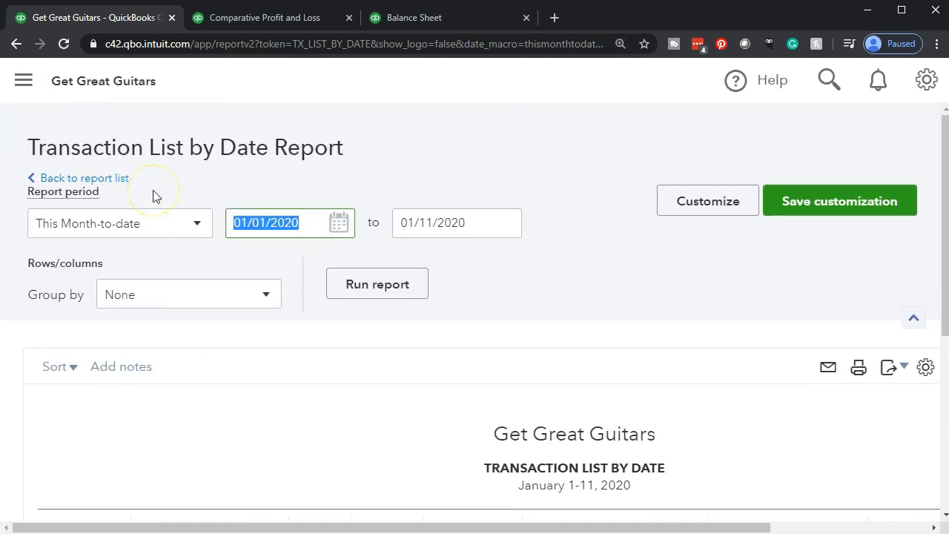
pyautogui.write('0202')
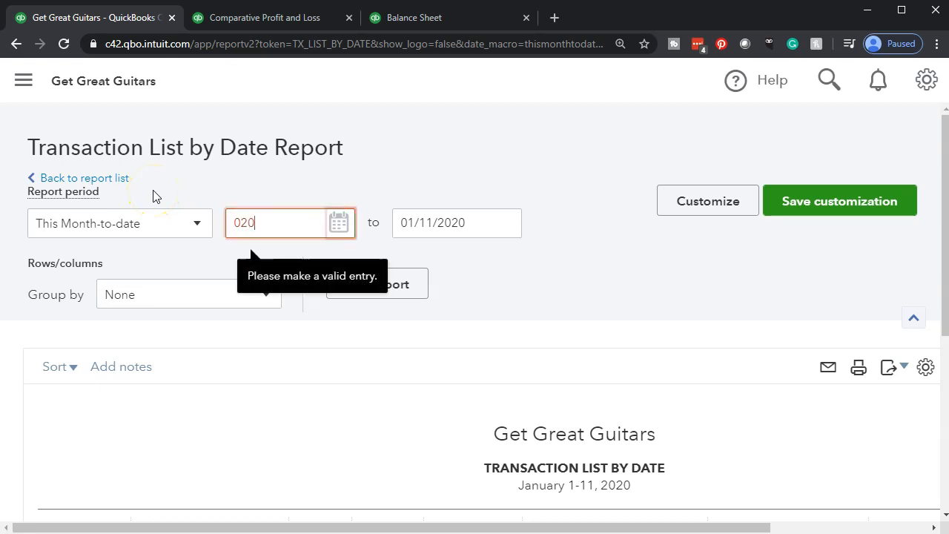
pyautogui.press('BackSpace')
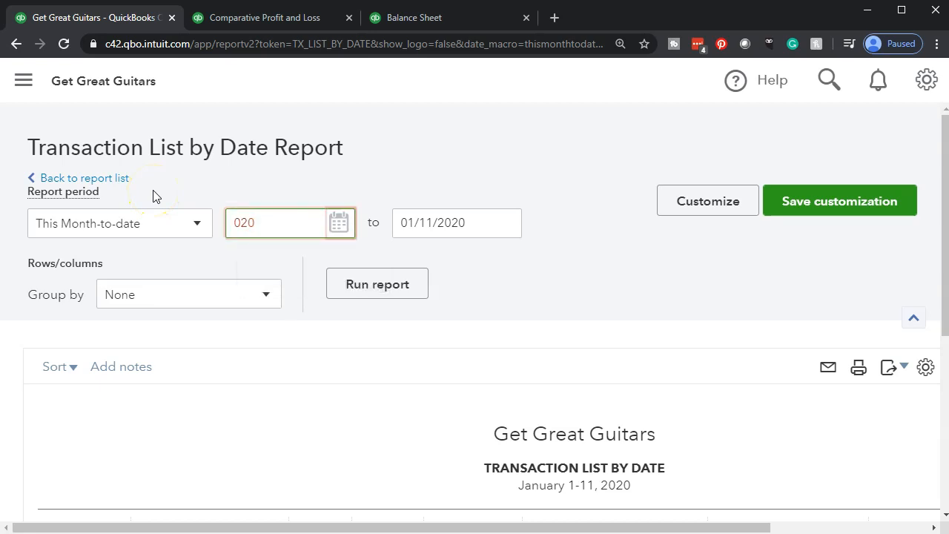
pyautogui.write('1/2020')
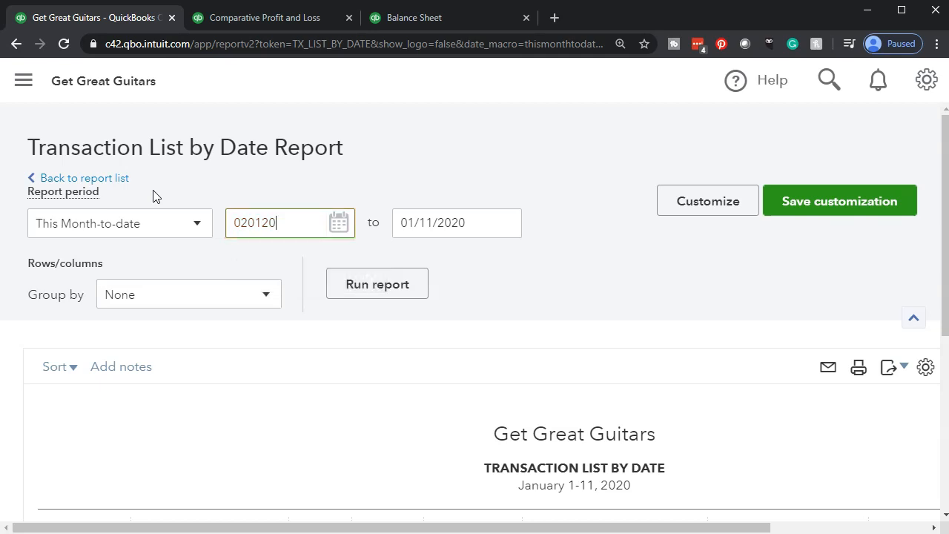
pyautogui.press('Tab')
pyautogui.write('0228')
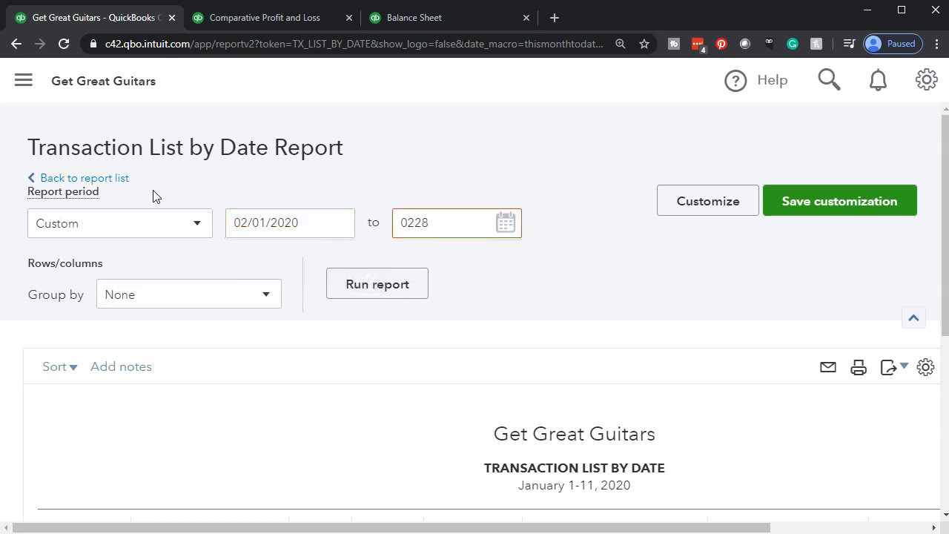
pyautogui.press('BackSpace')
pyautogui.write('9/2020')
pyautogui.press('Tab')
pyautogui.click(347, 294)
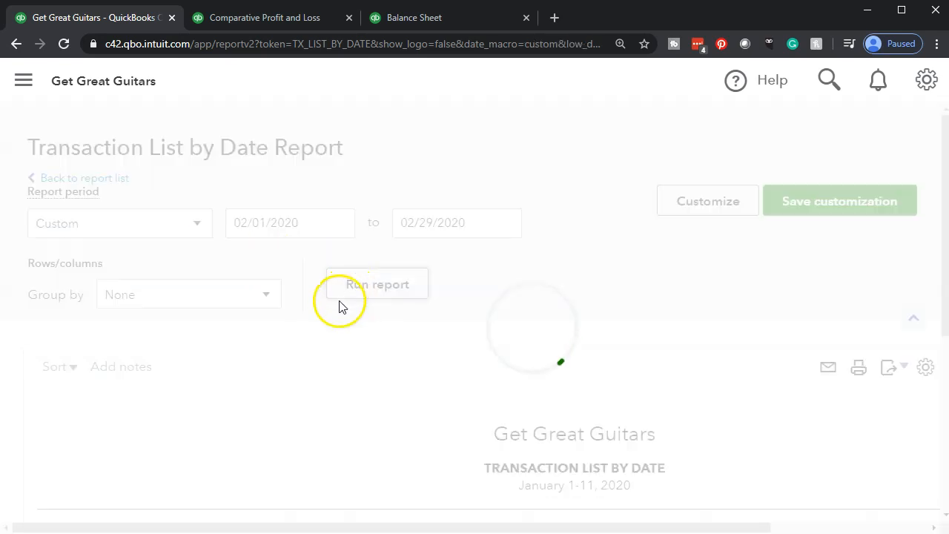
# - Examine the February 2020 transactions, including their types, posting status, names, accounts, splits and amounts
pyautogui.scroll(-3, 190, 366)
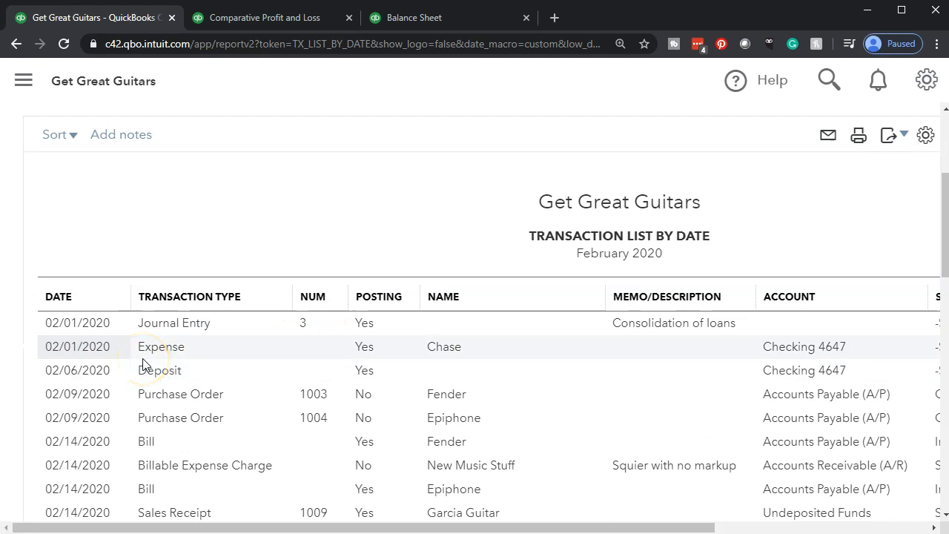
pyautogui.scroll(-1, 143, 365)
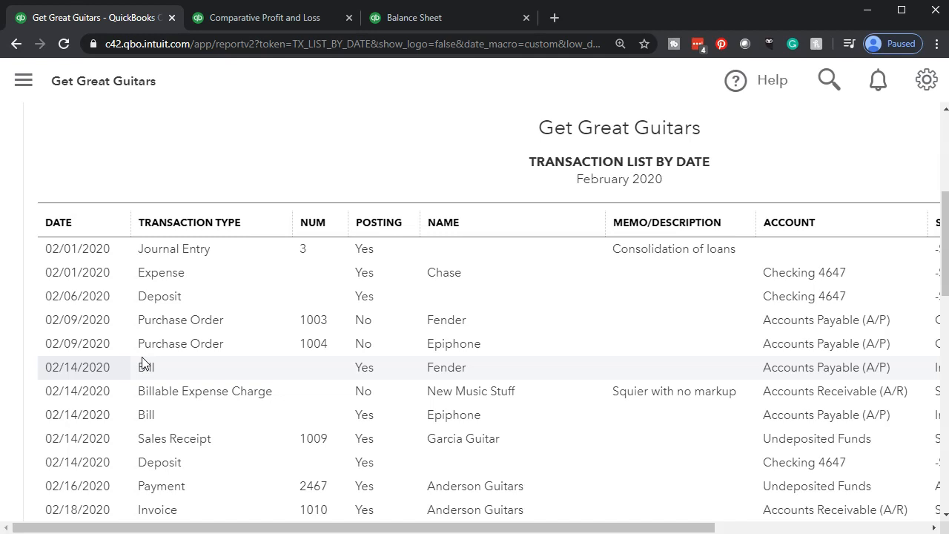
pyautogui.click(143, 348)
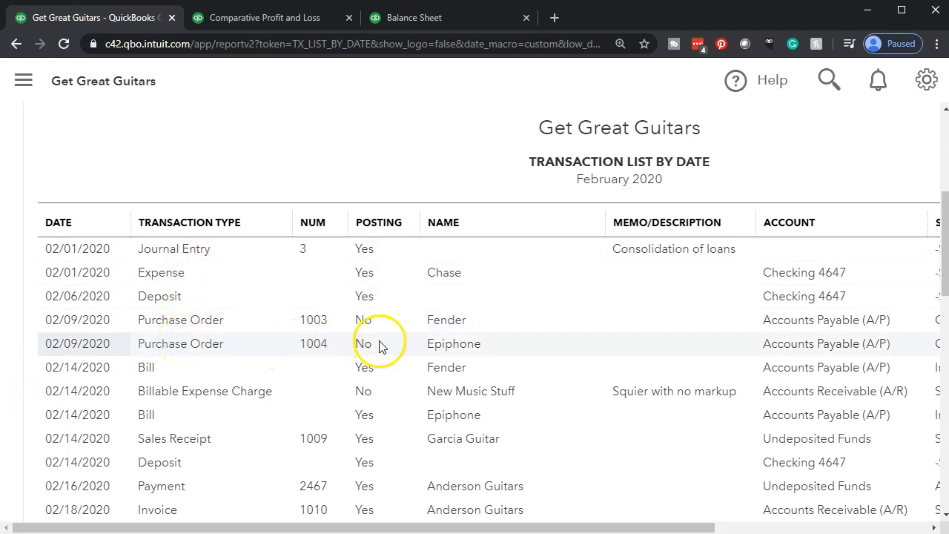
pyautogui.moveTo(480, 528); pyautogui.dragTo(646, 517)
pyautogui.scroll(-5, 483, 419)
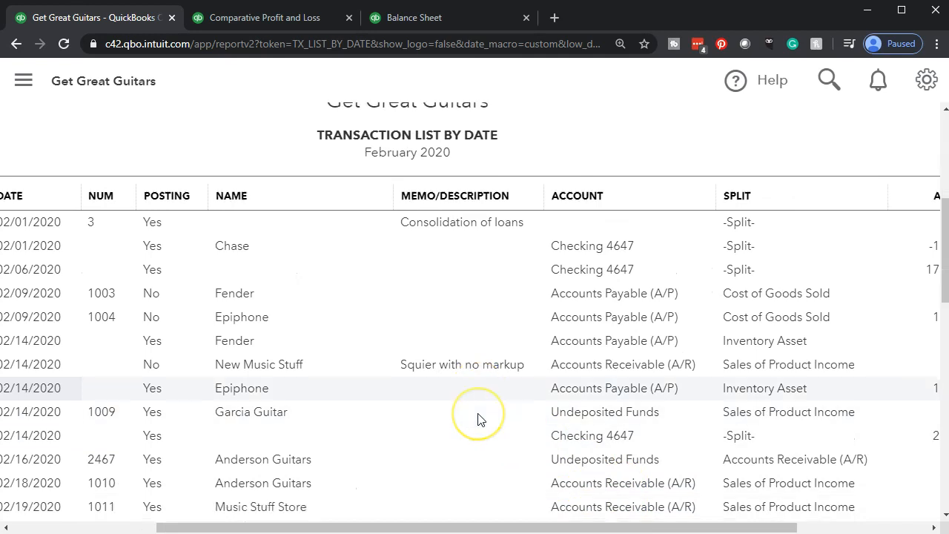
pyautogui.scroll(5, 479, 419)
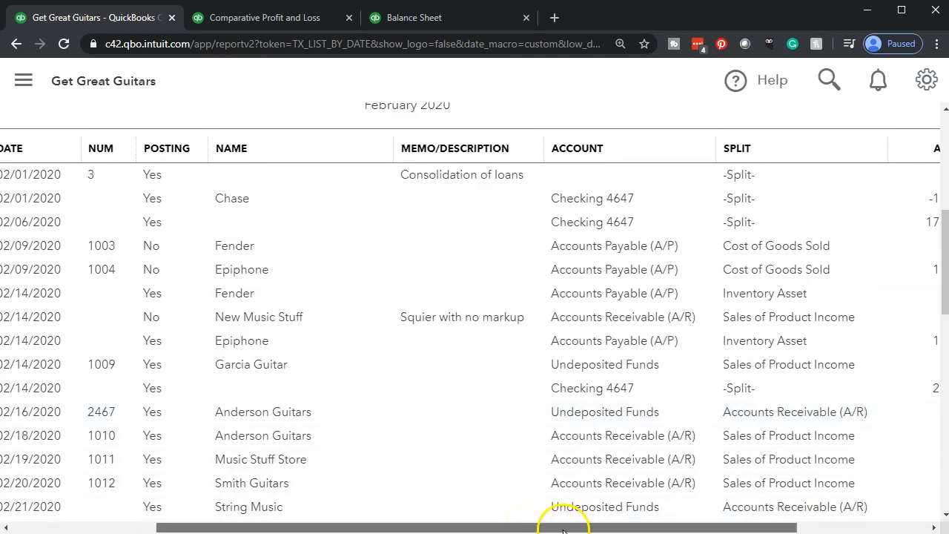
pyautogui.moveTo(563, 530); pyautogui.dragTo(595, 529)
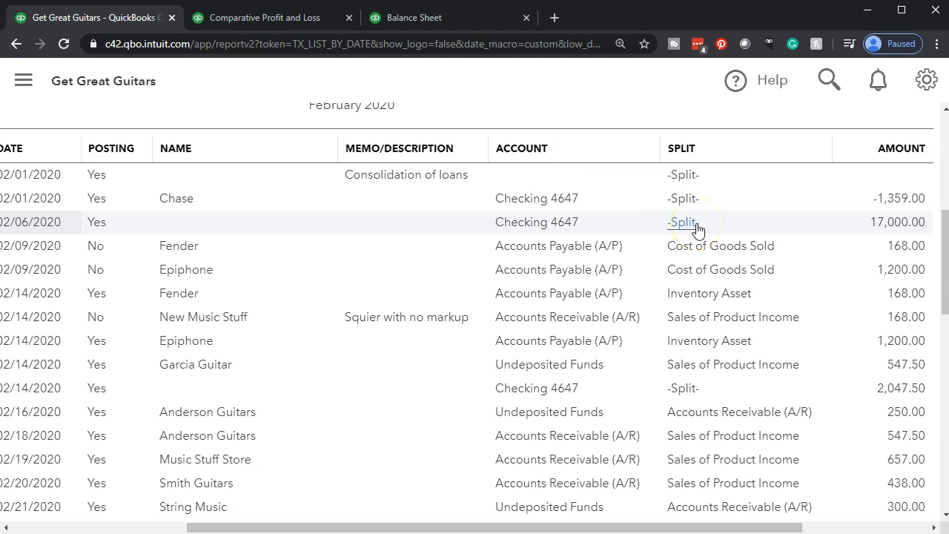
pyautogui.click(764, 228)
pyautogui.moveTo(703, 528); pyautogui.dragTo(412, 530)
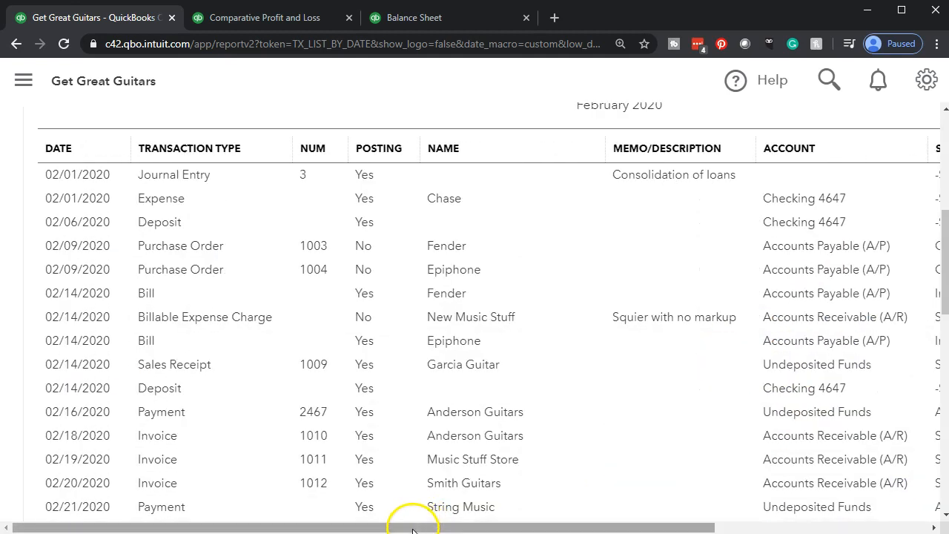
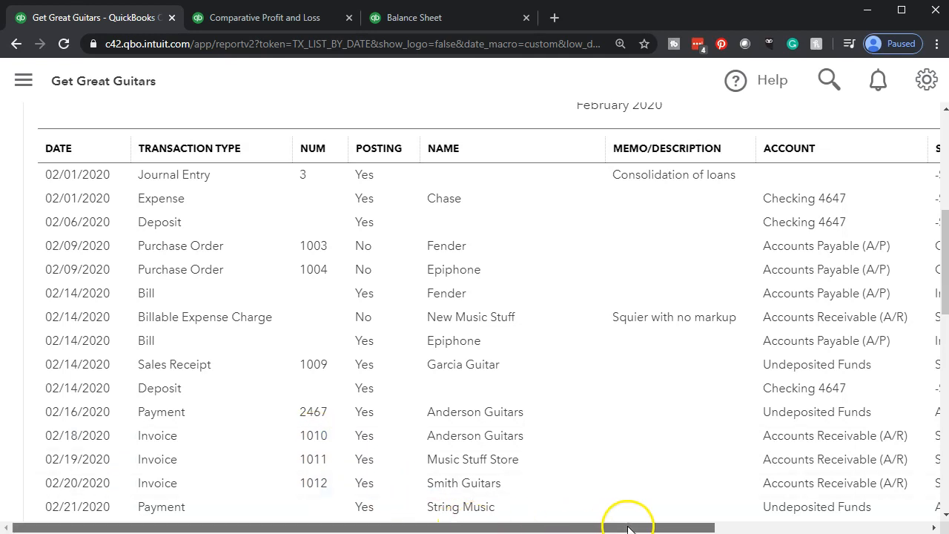
# - Examine the accounts, splits and amounts of the February 2020 transactions through to the end of the list
pyautogui.moveTo(630, 527); pyautogui.dragTo(805, 527)
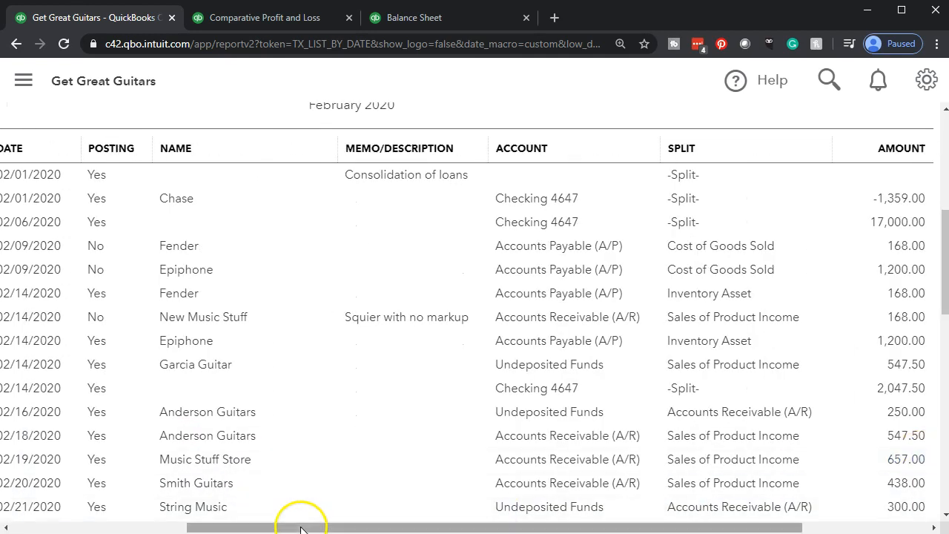
pyautogui.hotkey('ctrl', '-')
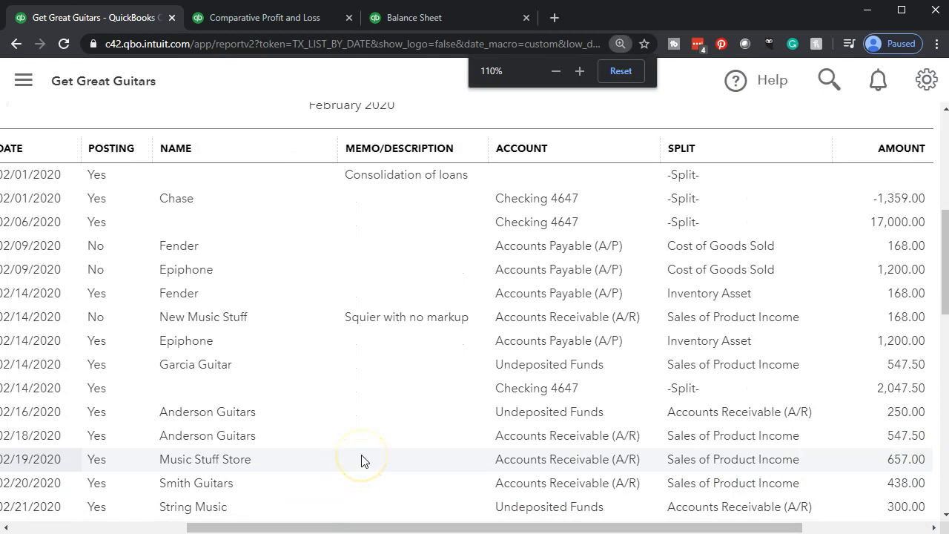
pyautogui.hotkey('ctrl', '+')
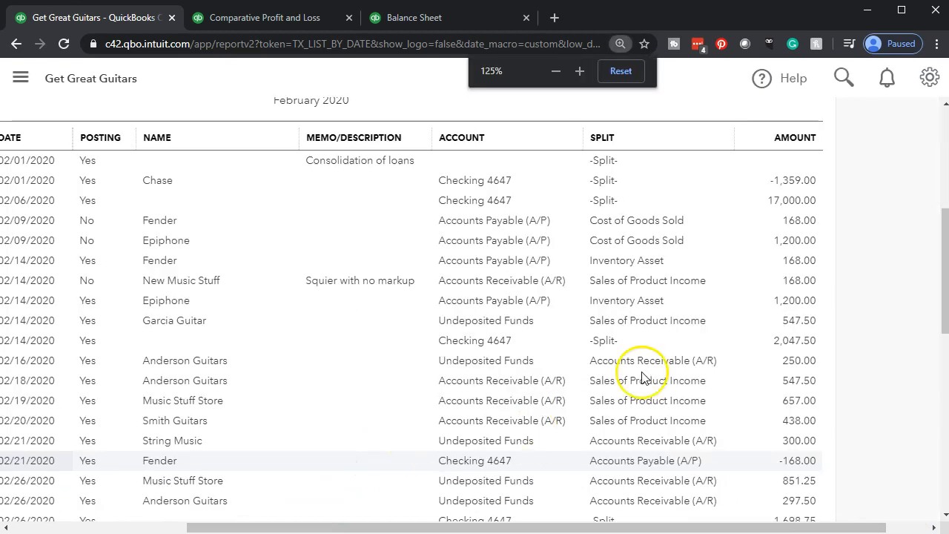
pyautogui.scroll(-3, 815, 215)
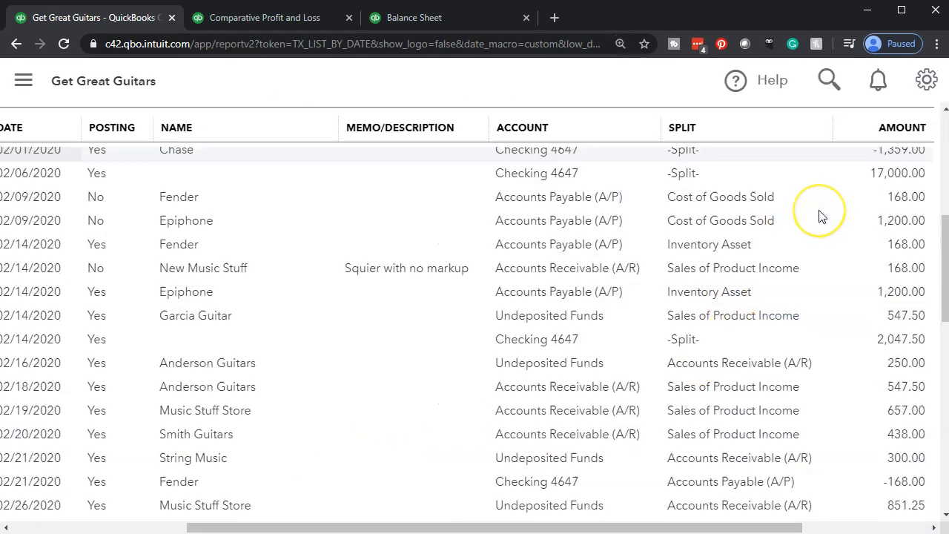
pyautogui.scroll(-3, 819, 215)
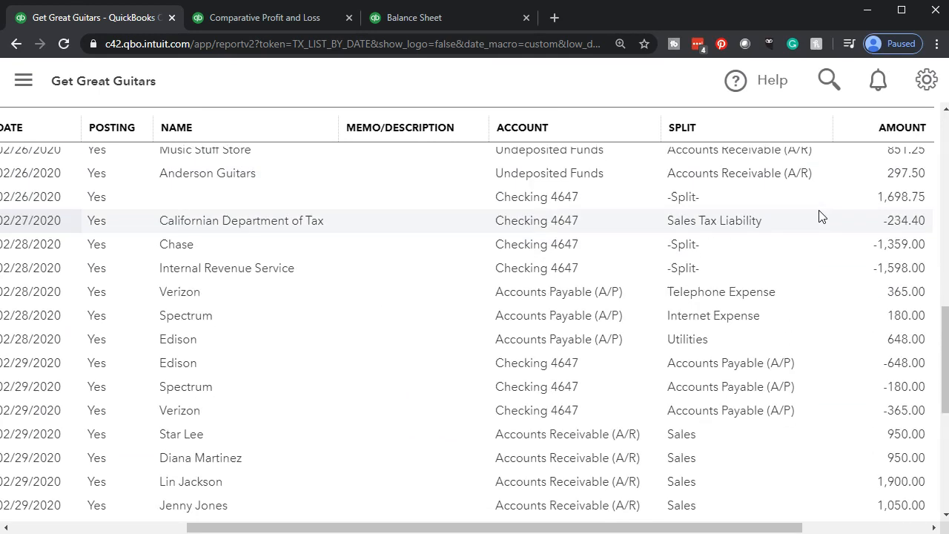
pyautogui.scroll(-1, 819, 215)
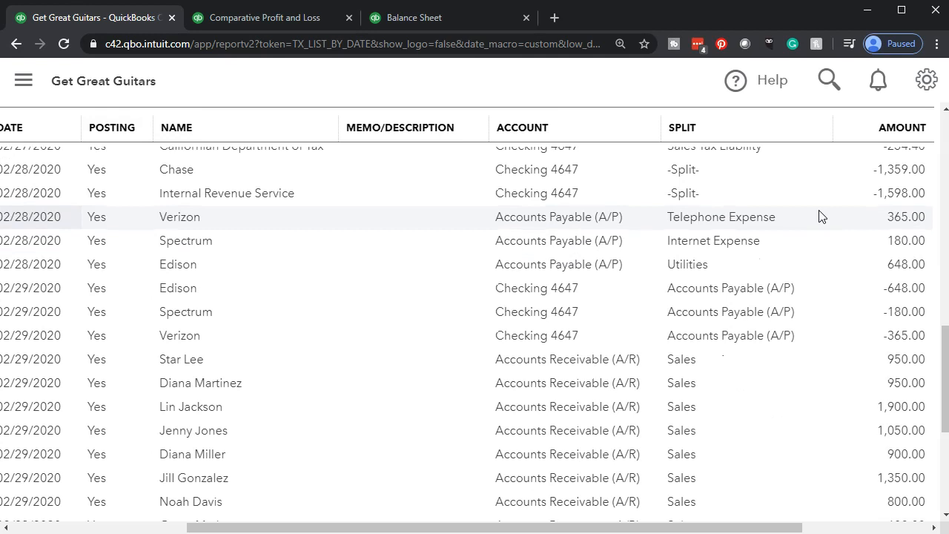
pyautogui.scroll(-2, 820, 215)
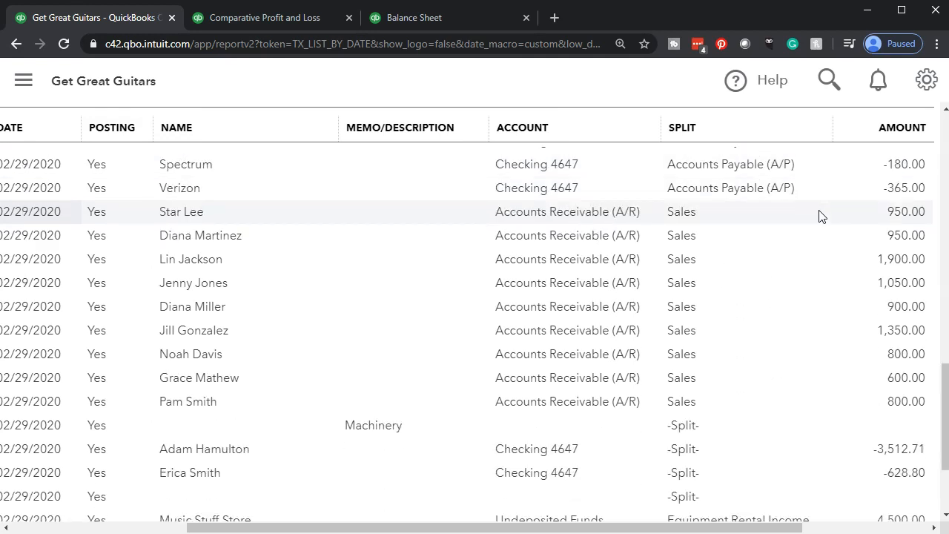
pyautogui.scroll(-1, 820, 215)
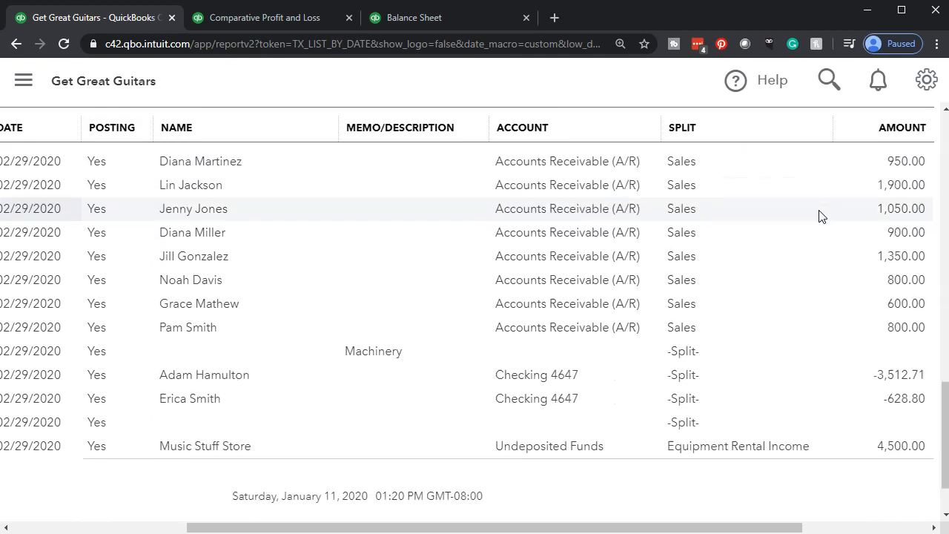
pyautogui.scroll(-1, 819, 215)
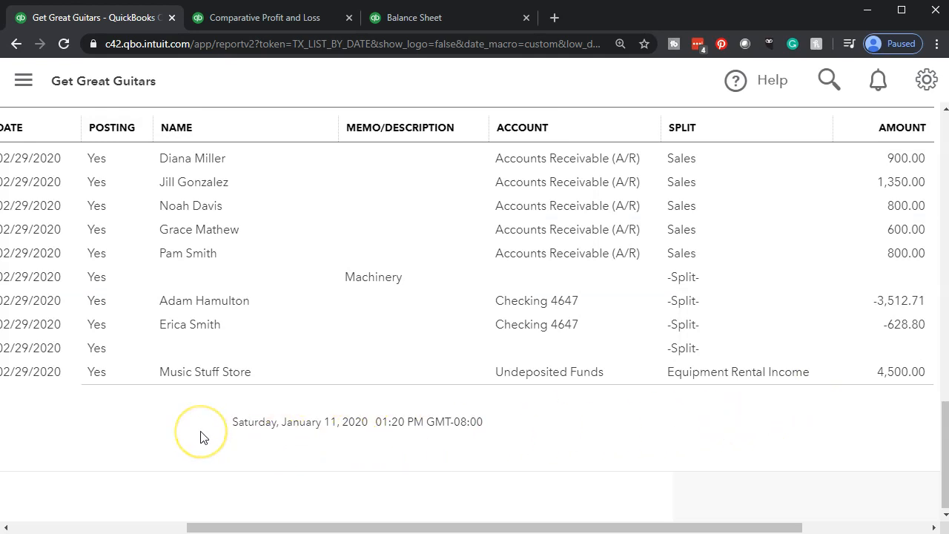
pyautogui.scroll(15, 200, 437)
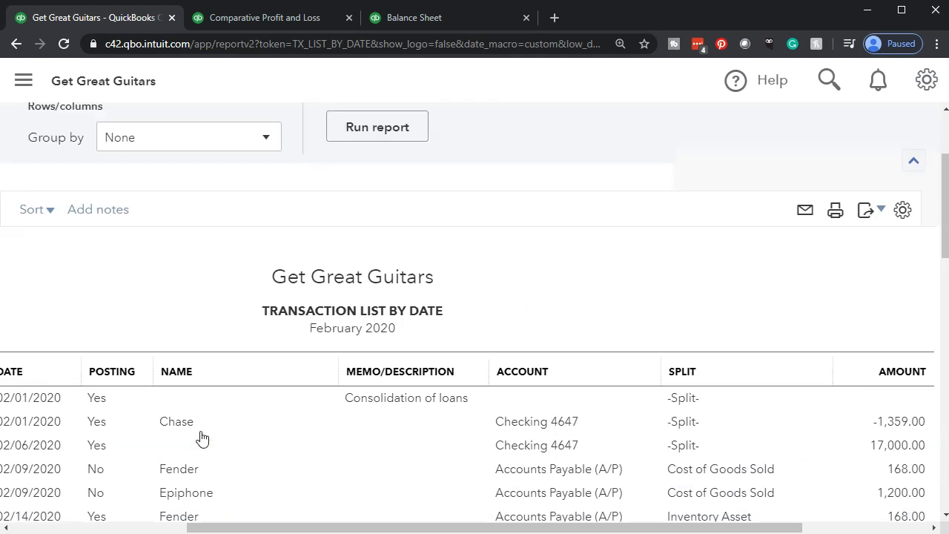
# - Extend the report's end date to 12/31/2020, run the report and check its last entries for transactions dated after February
pyautogui.scroll(2, 200, 437)
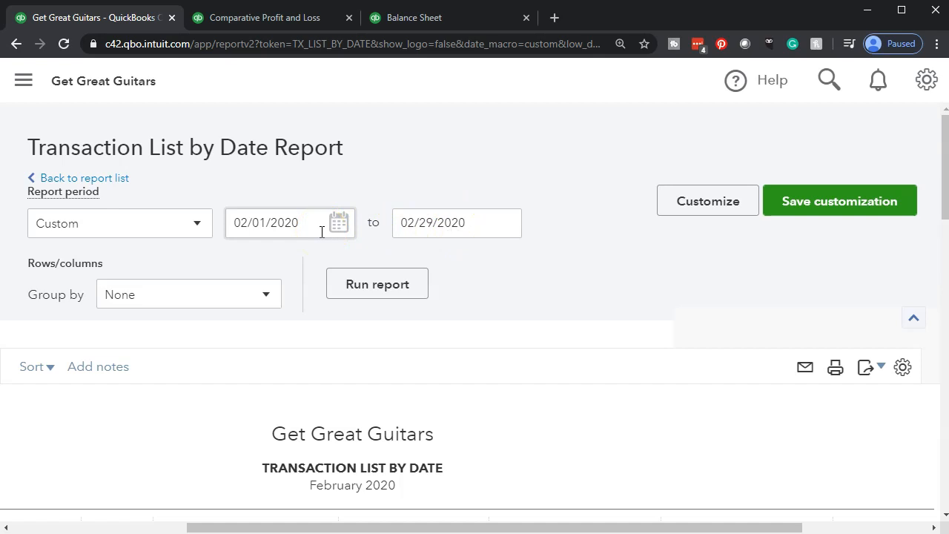
pyautogui.click(471, 218)
pyautogui.click(472, 218)
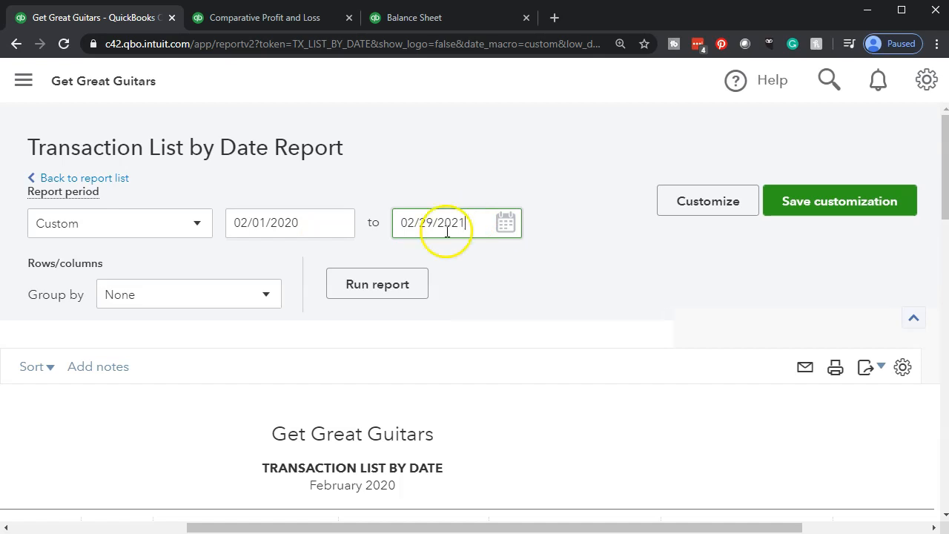
pyautogui.click(390, 283)
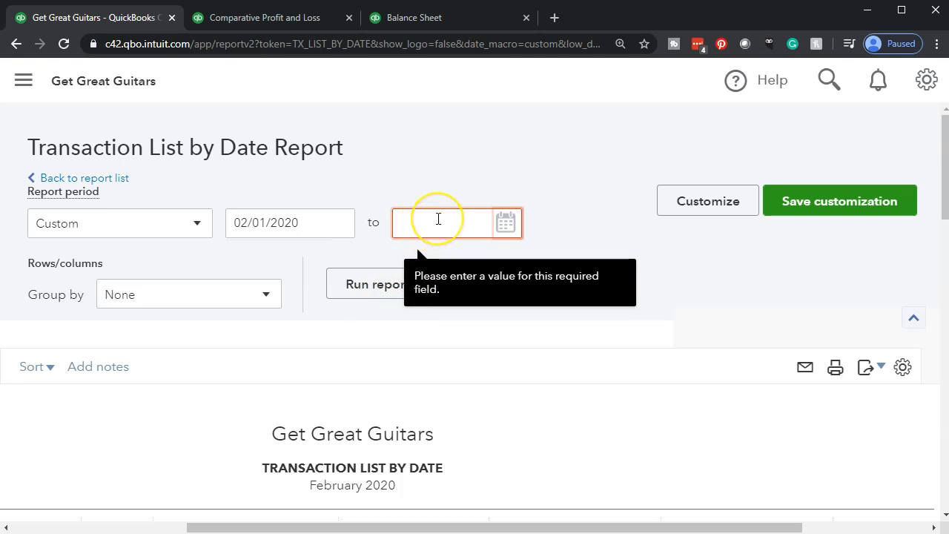
pyautogui.write('12312020')
pyautogui.press('Tab')
pyautogui.click(382, 286)
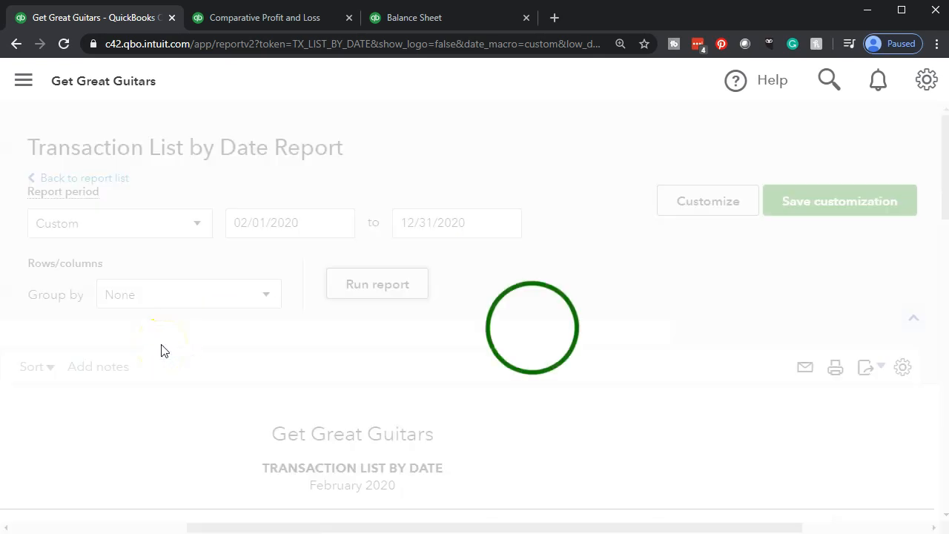
pyautogui.scroll(-3, 163, 350)
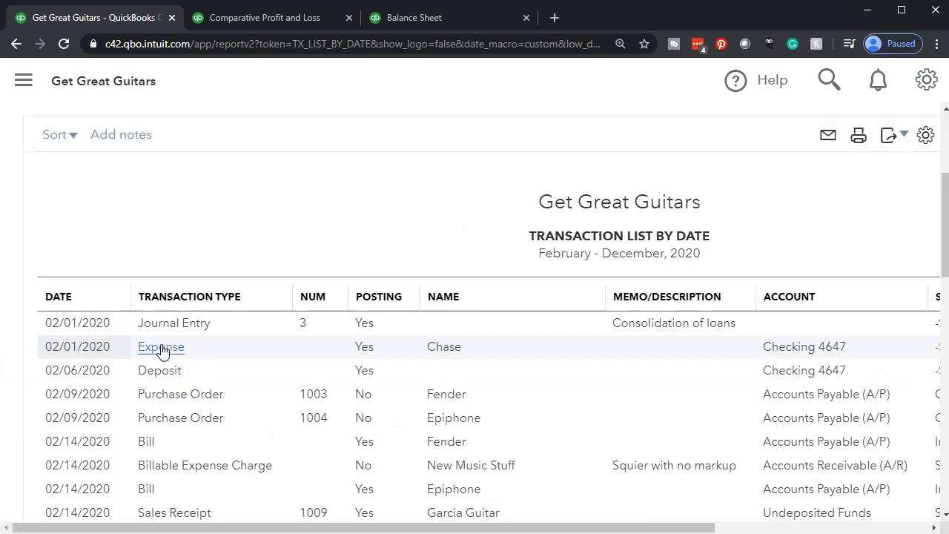
pyautogui.scroll(-5, 163, 351)
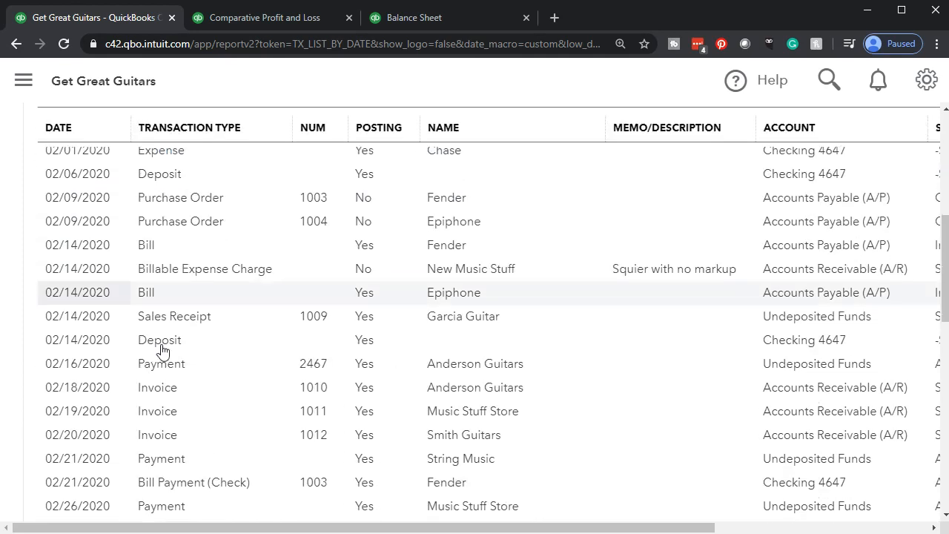
pyautogui.scroll(-7, 163, 351)
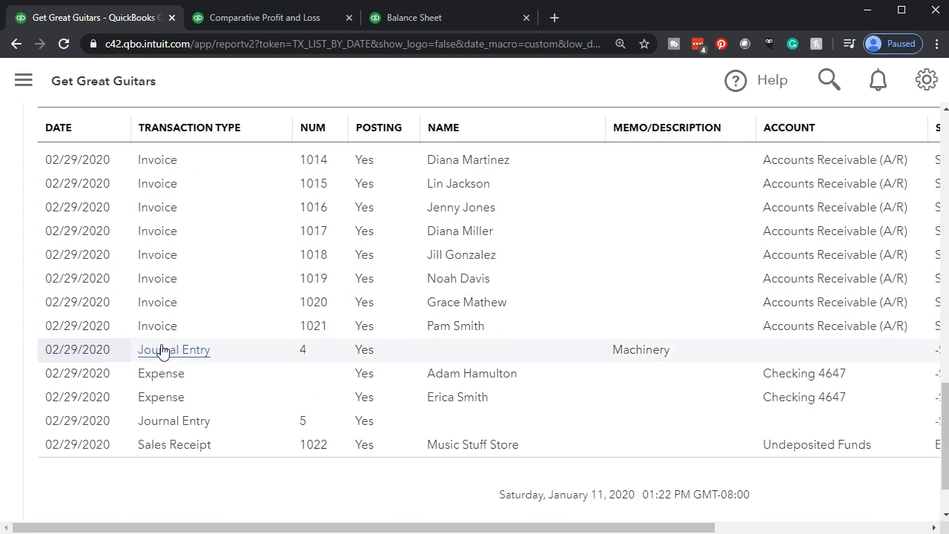
pyautogui.click(102, 397)
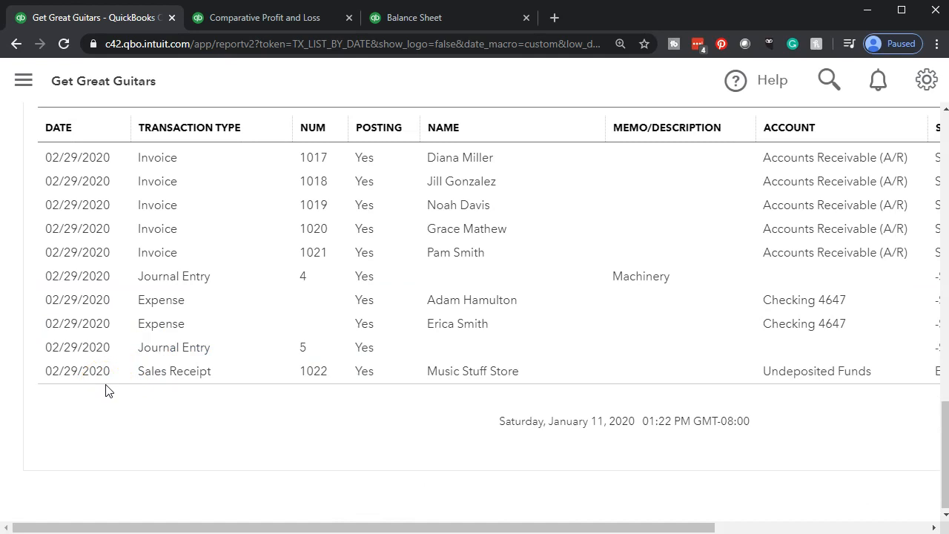
pyautogui.click(99, 381)
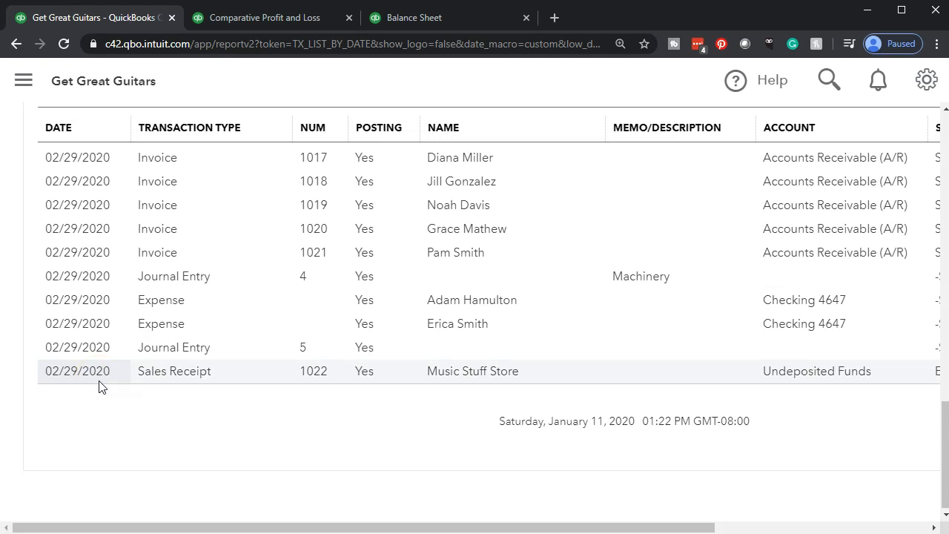
# - Set the report's end date back to 02/29/2020 and run the Transaction List by Date report
pyautogui.scroll(15, 99, 385)
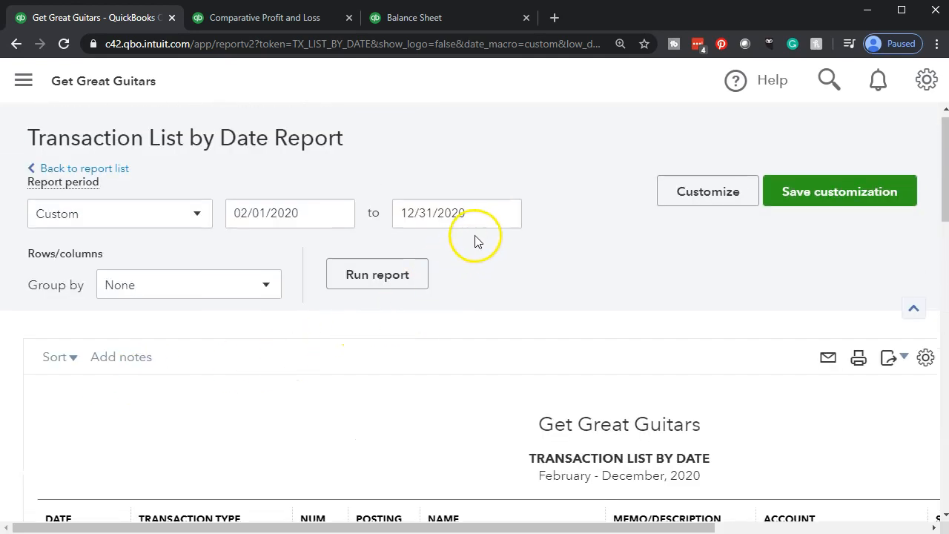
pyautogui.moveTo(479, 214); pyautogui.dragTo(352, 201)
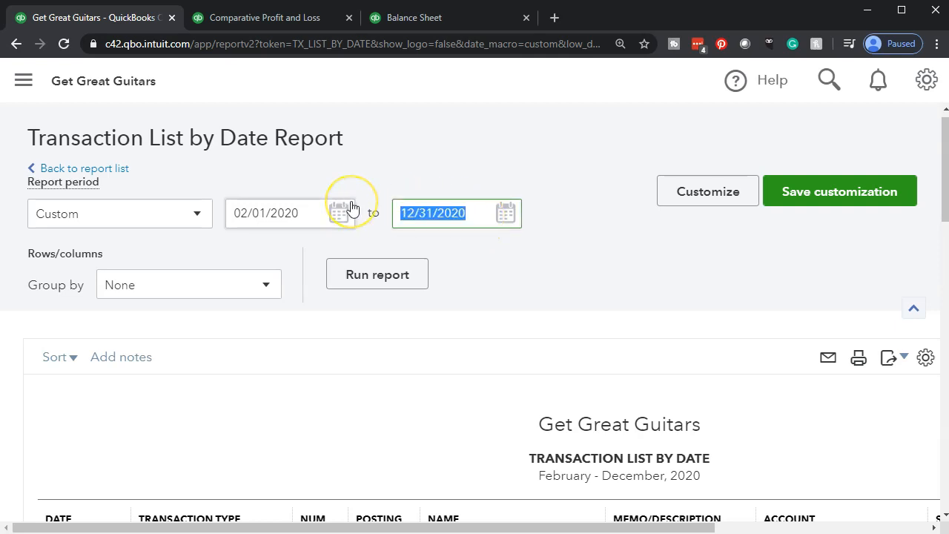
pyautogui.write('0229')
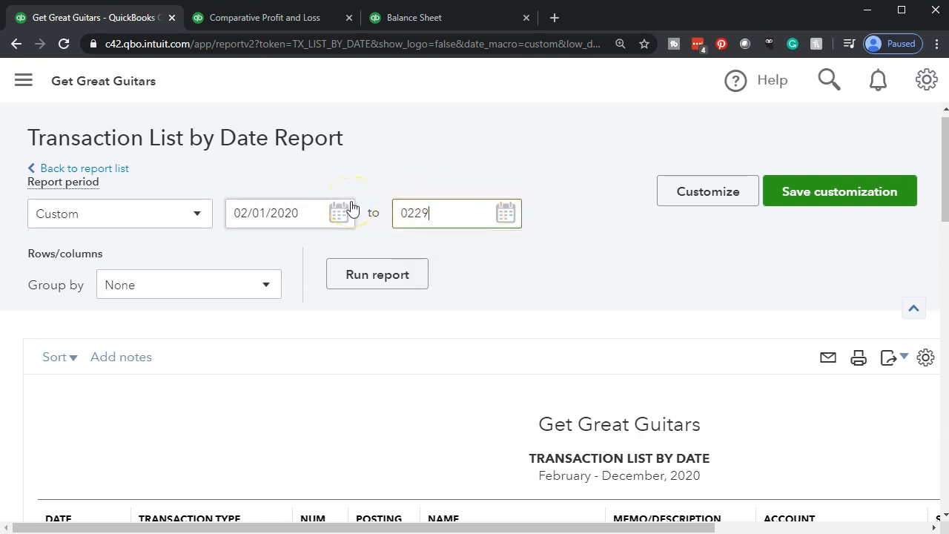
pyautogui.press('Tab')
pyautogui.click(393, 276)
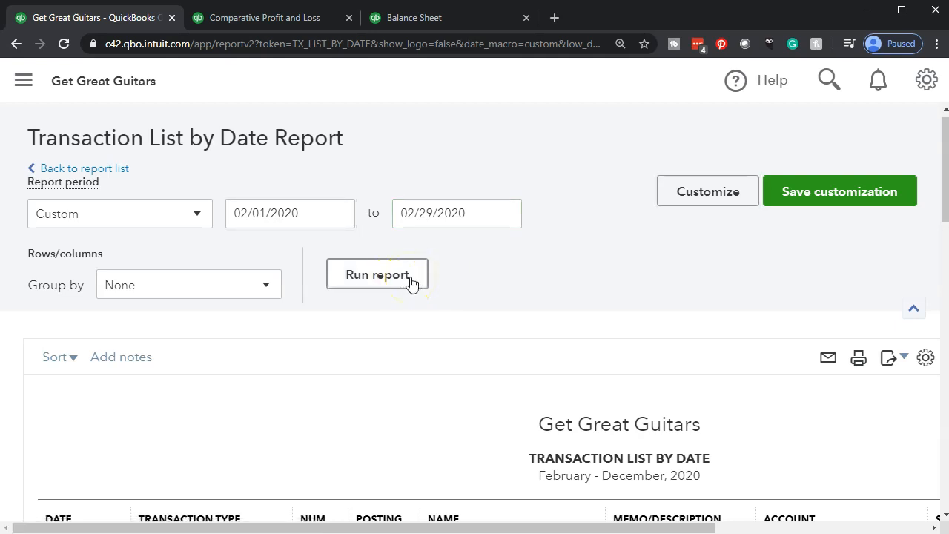
pyautogui.scroll(-3, 657, 250)
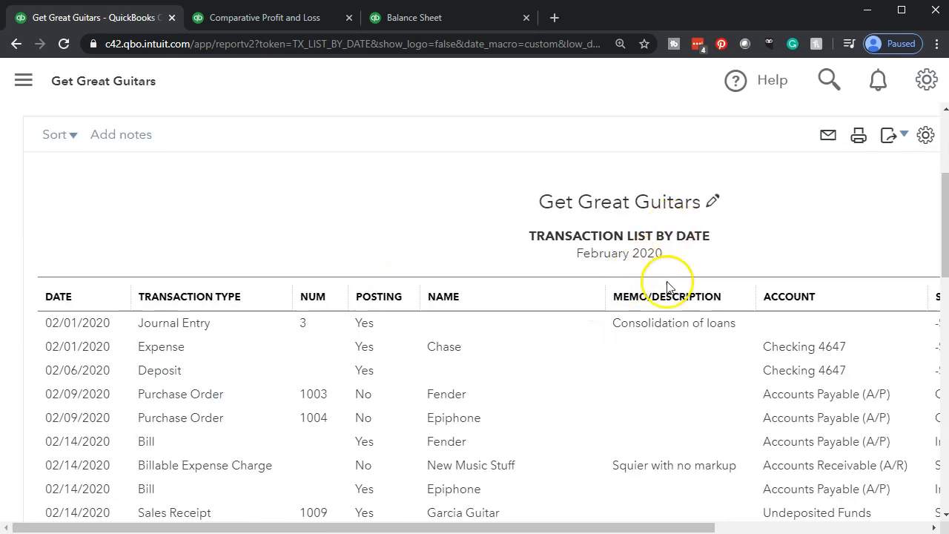
# - Customize the report's numbers to omit cents and show negatives in parentheses and in red
pyautogui.scroll(3, 670, 289)
pyautogui.click(699, 206)
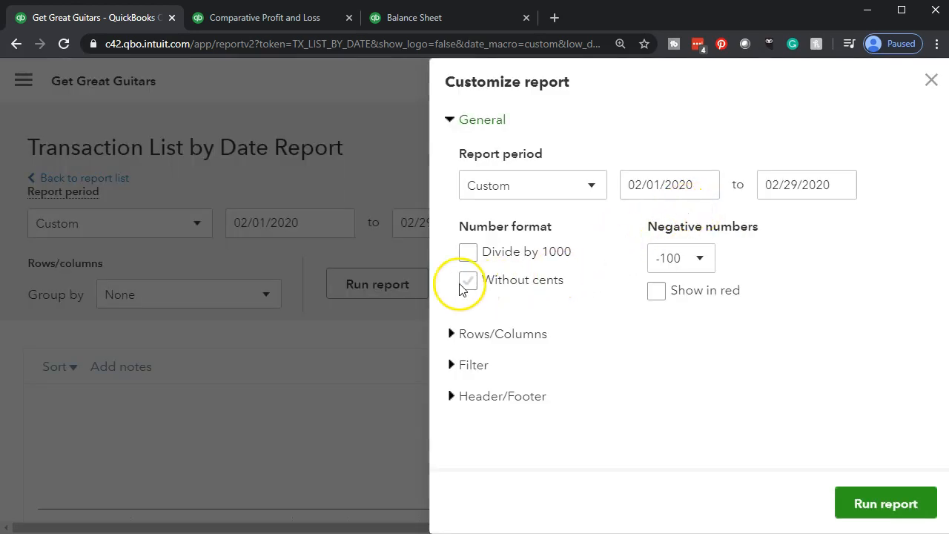
pyautogui.click(469, 282)
pyautogui.click(696, 259)
pyautogui.click(671, 317)
pyautogui.click(658, 293)
# - Remove the date prepared and time prepared from the report footer and run the customized report
pyautogui.click(473, 399)
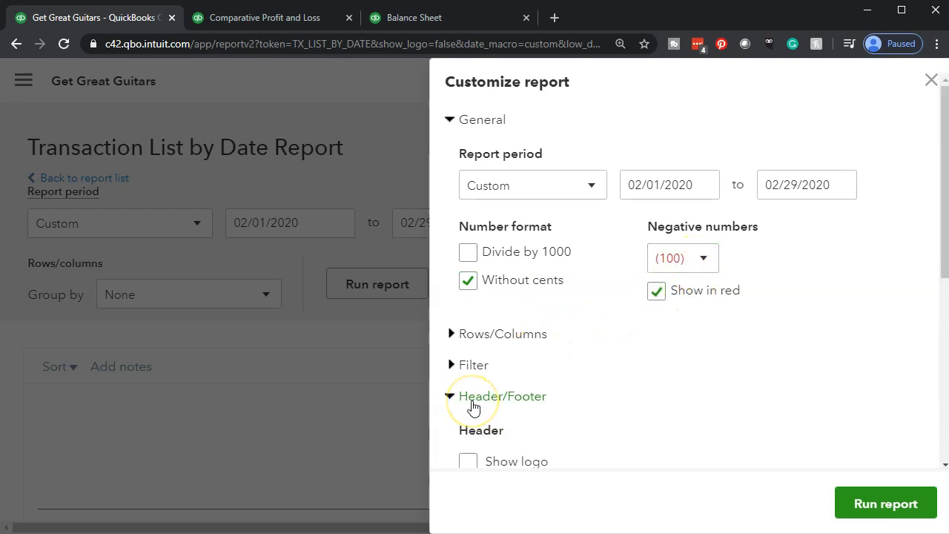
pyautogui.scroll(-2, 473, 404)
pyautogui.scroll(-1, 472, 407)
pyautogui.scroll(-1, 473, 400)
pyautogui.click(468, 351)
pyautogui.click(468, 388)
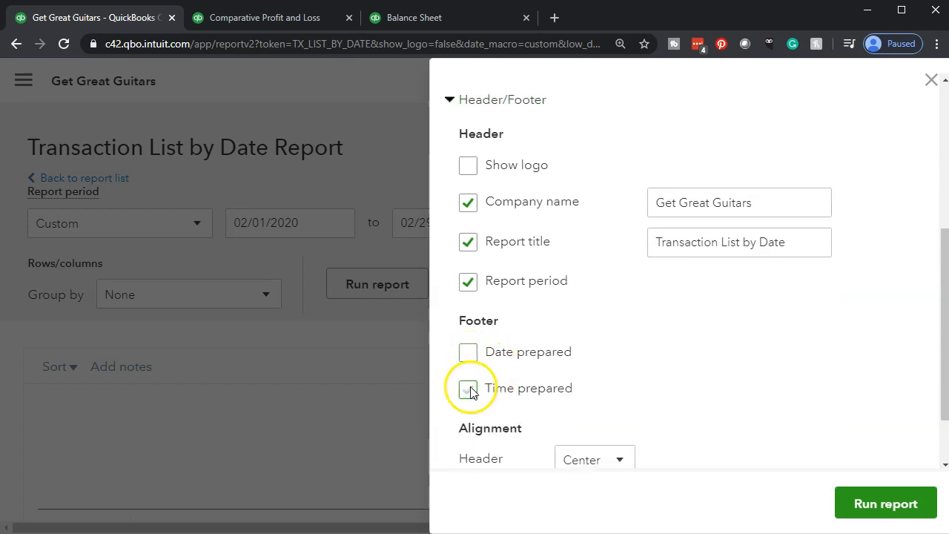
pyautogui.click(875, 504)
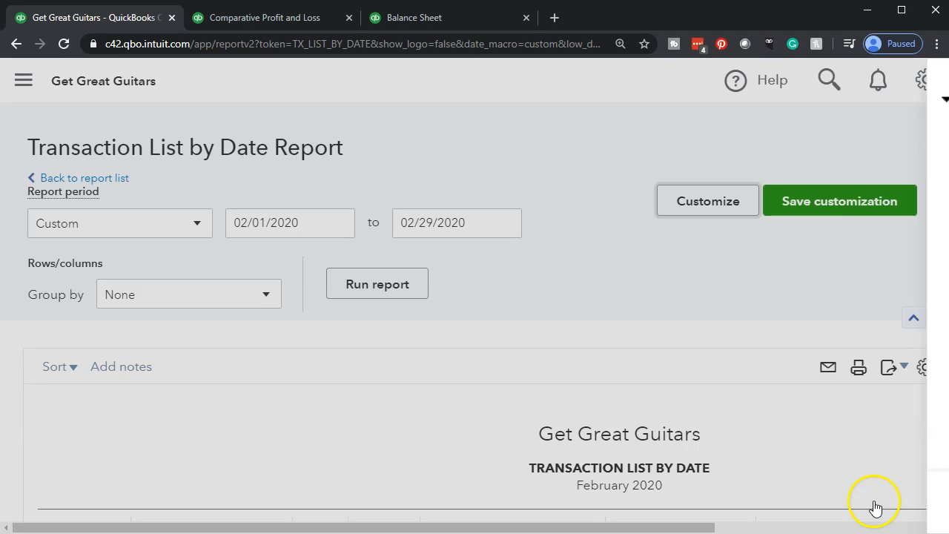
pyautogui.scroll(-3, 874, 507)
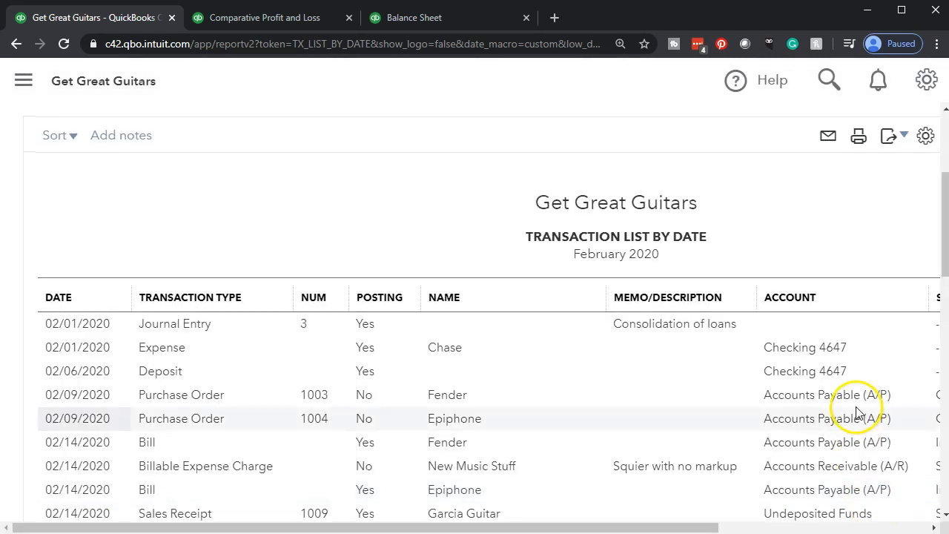
# - Print the transaction list to CutePDF Writer and save it as Transaction Detail Report.pdf in the 8 Month Two folder
pyautogui.scroll(1, 856, 356)
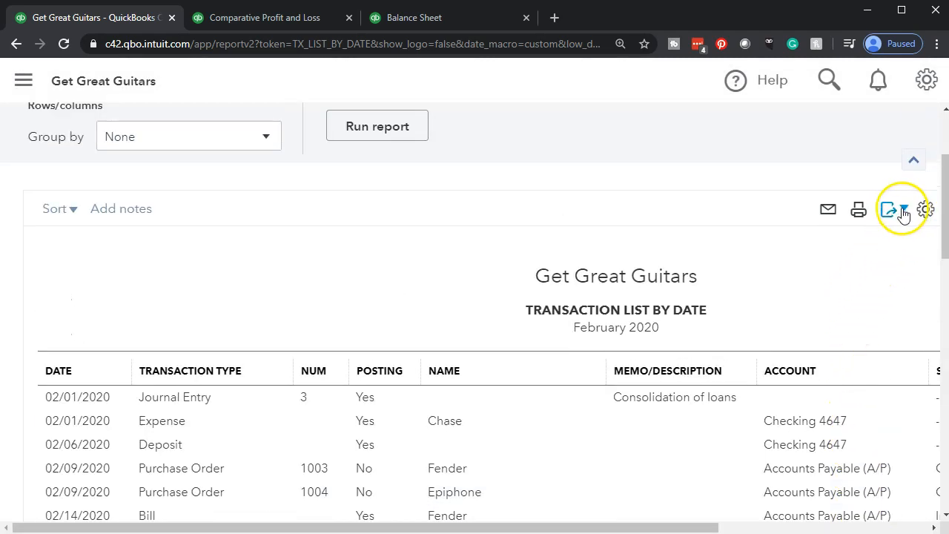
pyautogui.click(858, 212)
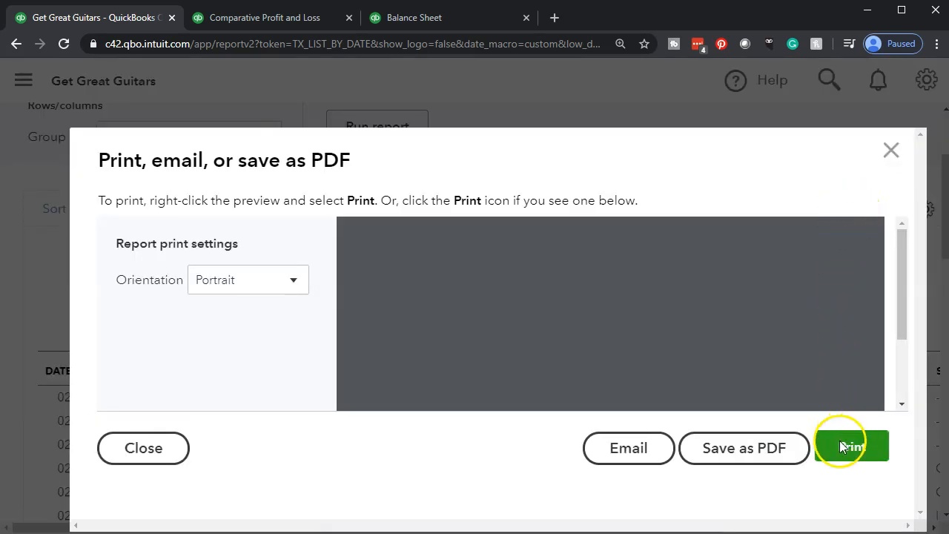
pyautogui.click(842, 445)
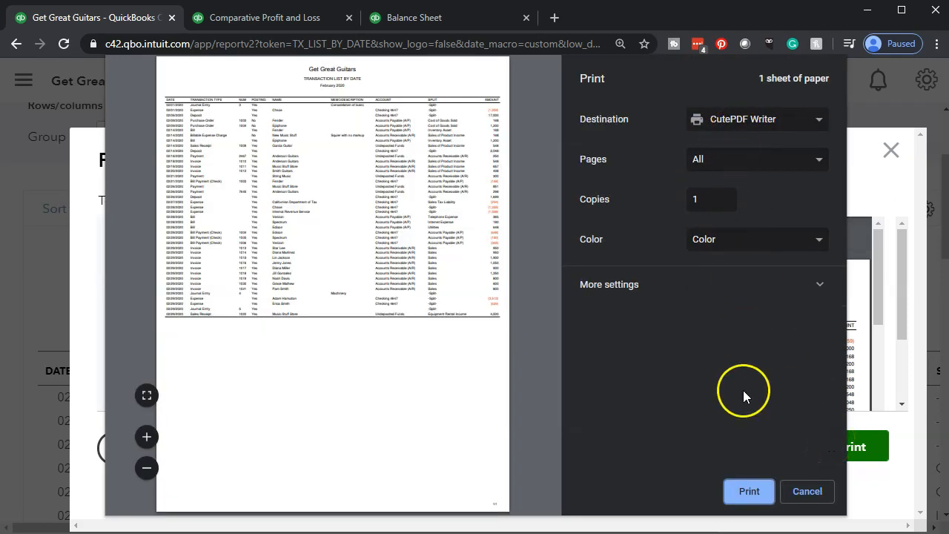
pyautogui.click(744, 492)
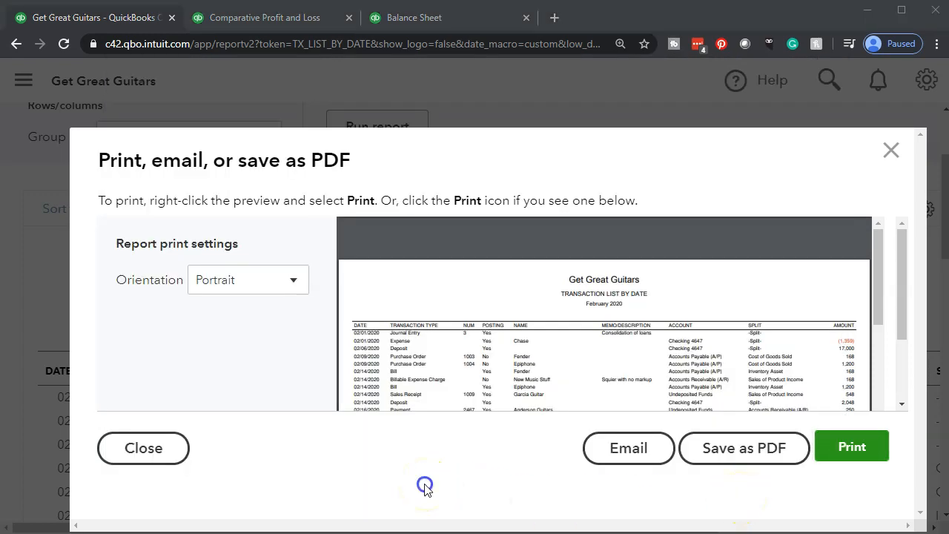
pyautogui.click(394, 277)
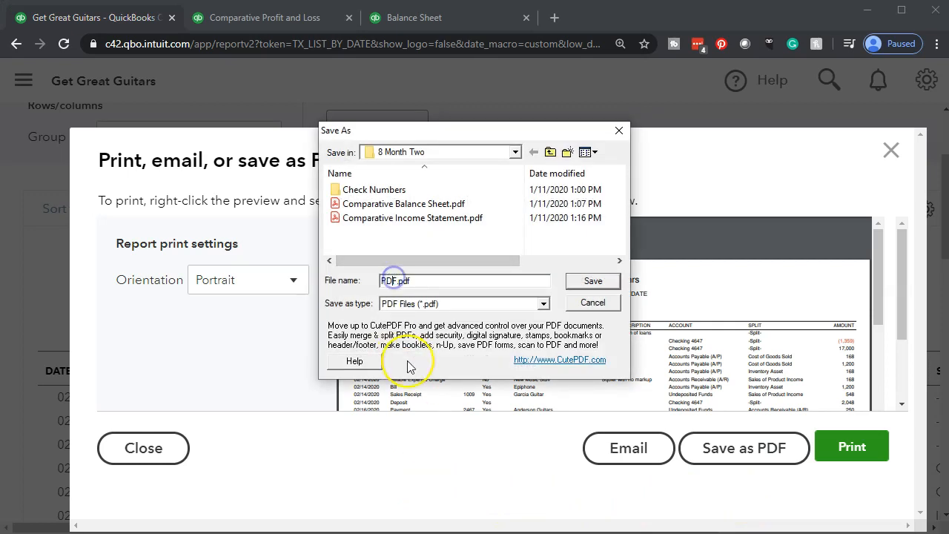
pyautogui.write('Transaction Detail Report')
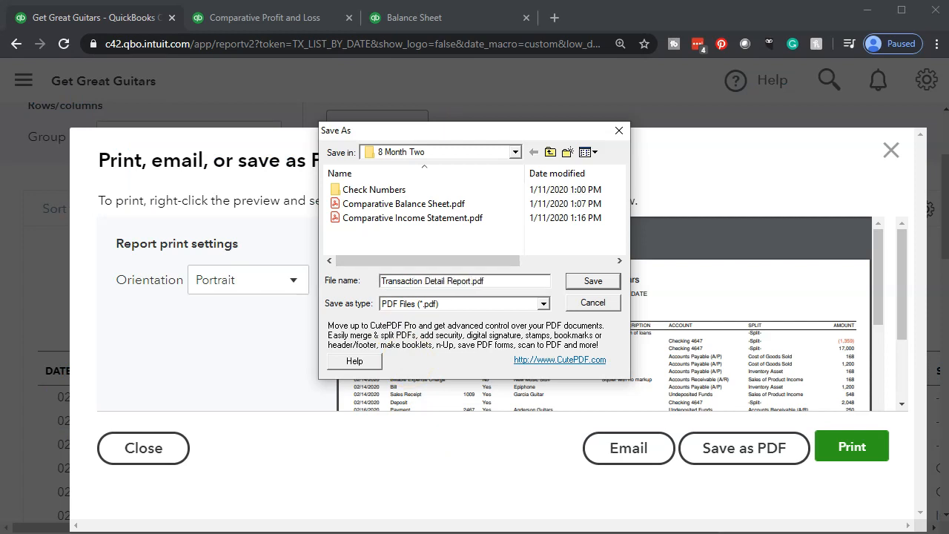
pyautogui.click(587, 281)
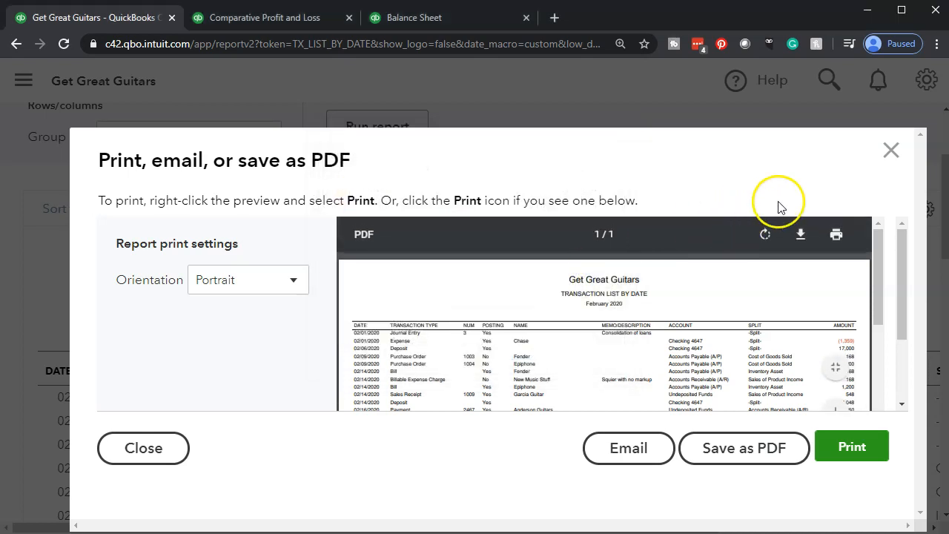
pyautogui.click(891, 151)
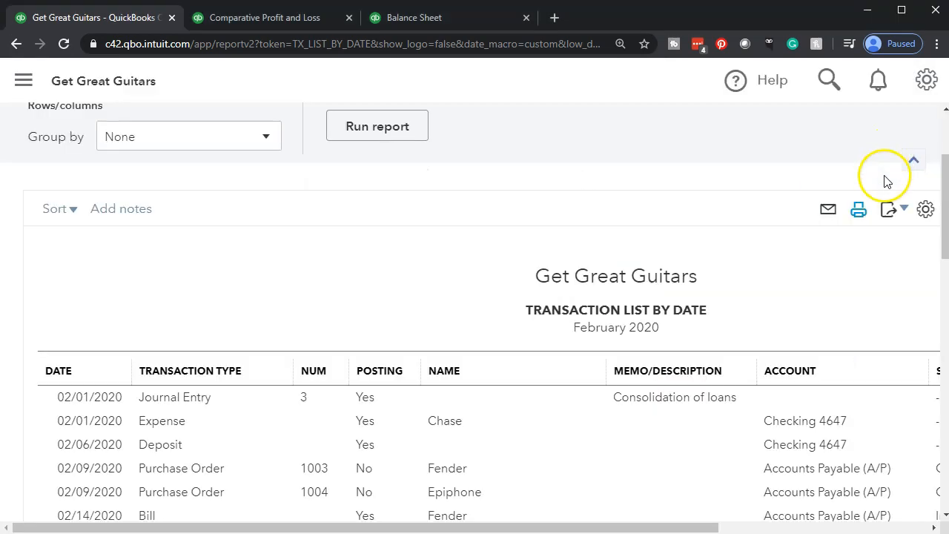
# - Export the Transaction List by Date report to Excel and open the downloaded workbook
pyautogui.click(901, 213)
pyautogui.click(812, 241)
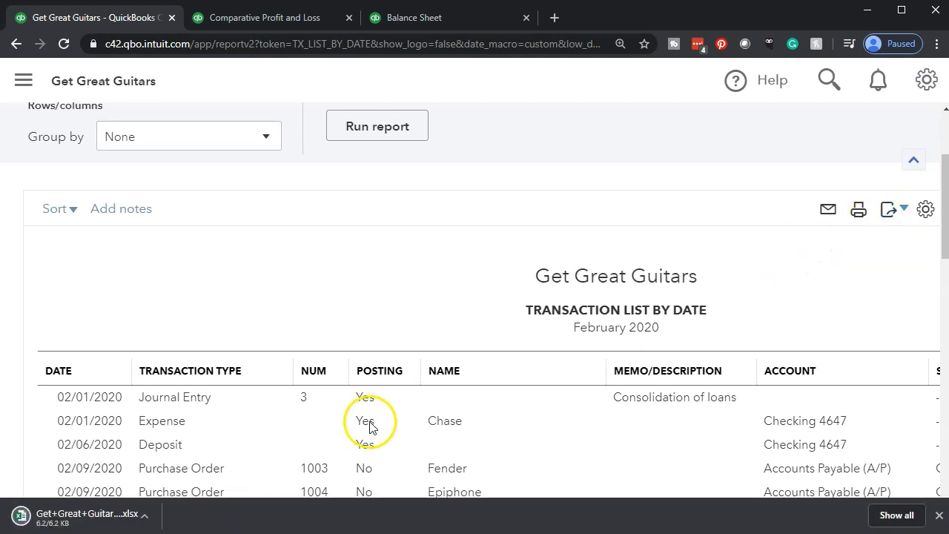
pyautogui.click(82, 517)
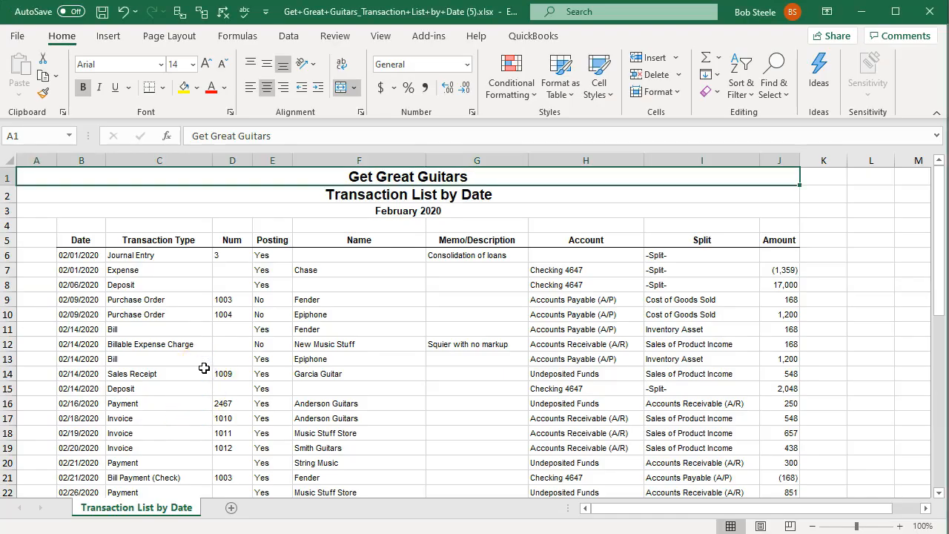
# - Copy the entire Transaction List by Date sheet and return to the Financial Statements.xlsx workbook
pyautogui.click(8, 159)
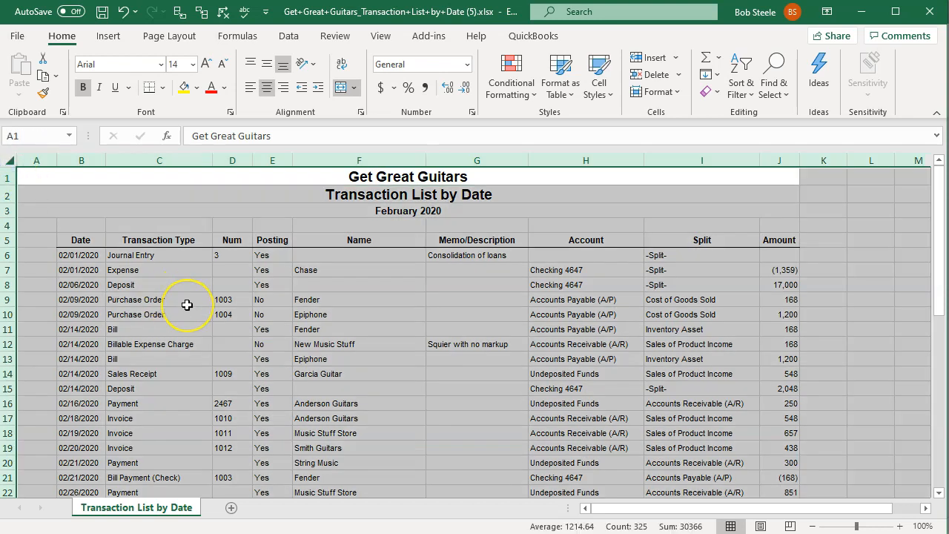
pyautogui.hotkey('ctrl', 'c')
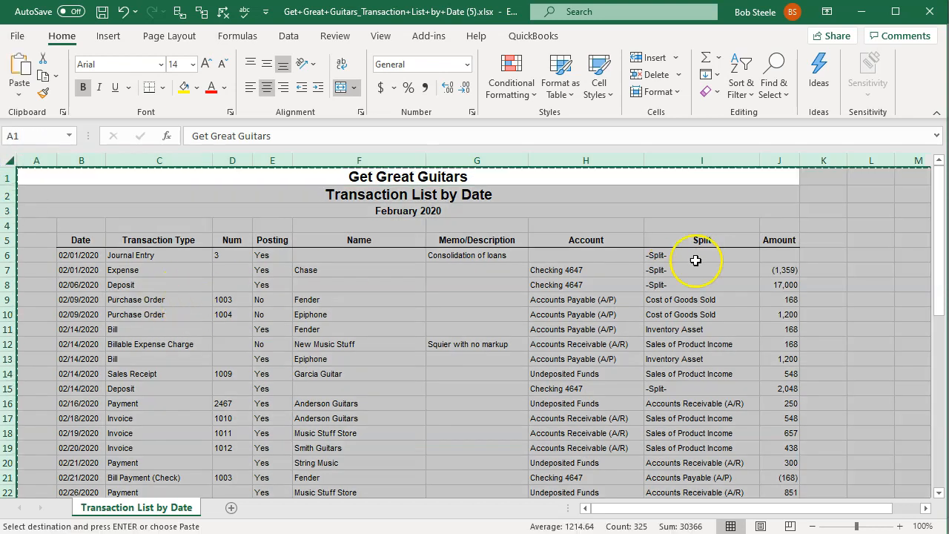
pyautogui.click(860, 13)
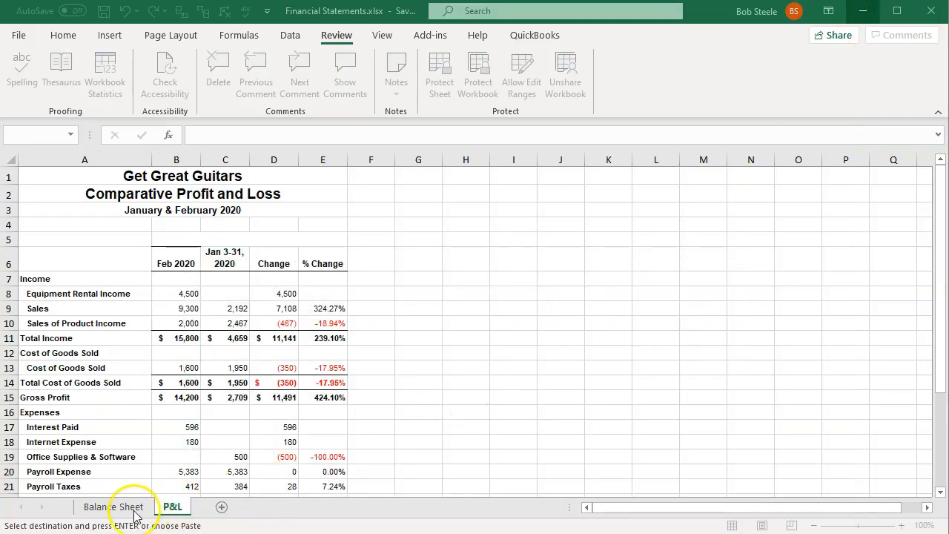
# - Add a new sheet after P&L in Financial Statements.xlsx and name it Transaction detail
pyautogui.click(223, 509)
pyautogui.click(224, 511)
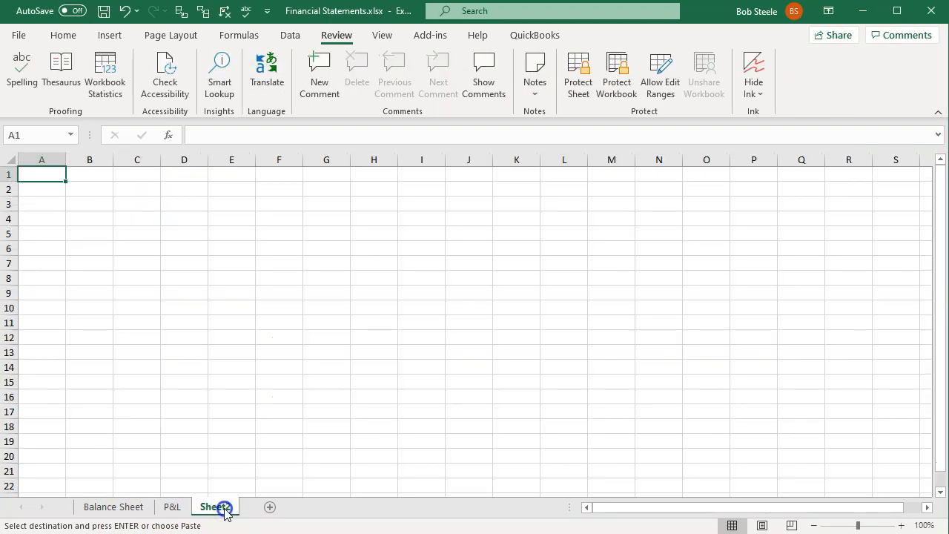
pyautogui.doubleClick(216, 507)
pyautogui.write('Transaction detail')
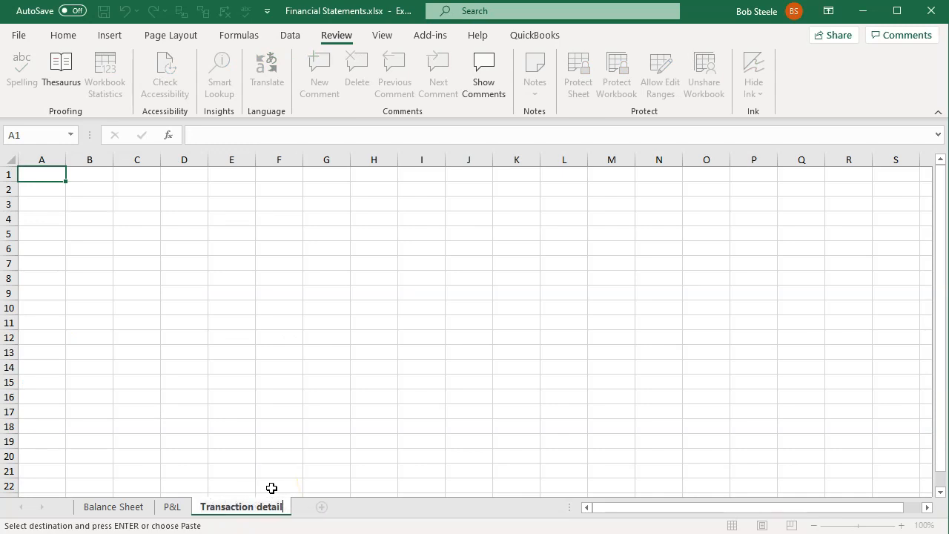
pyautogui.click(275, 455)
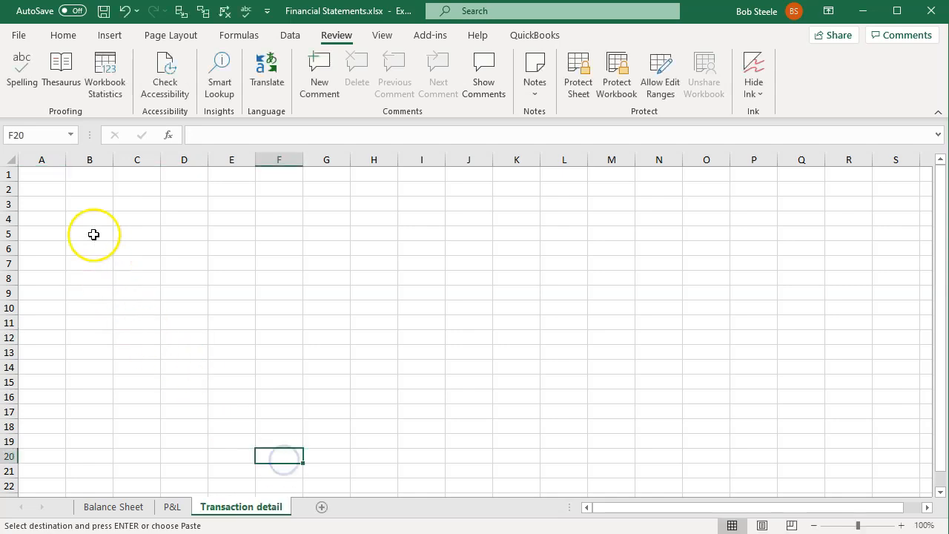
# - Paste the copied transaction list into the Transaction detail sheet starting at cell A1
pyautogui.click(46, 177)
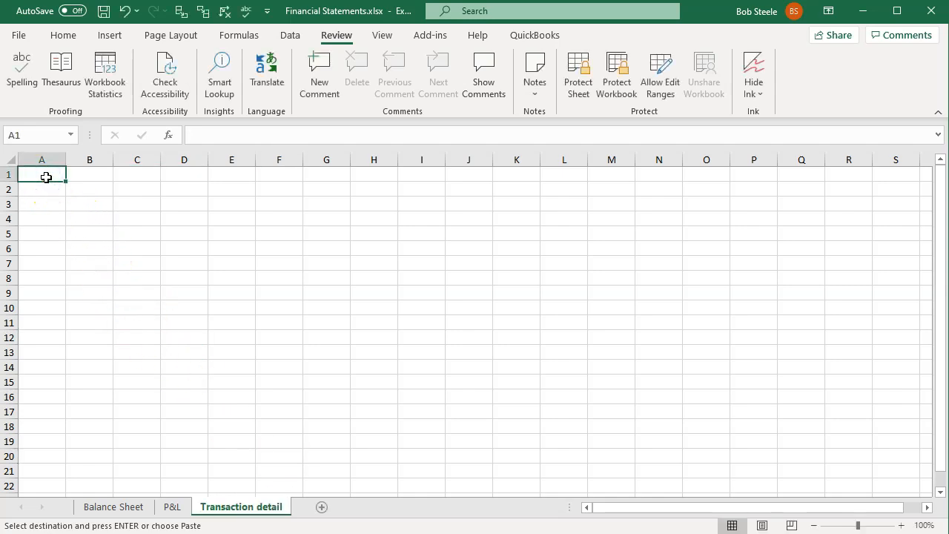
pyautogui.hotkey('ctrl', 'v')
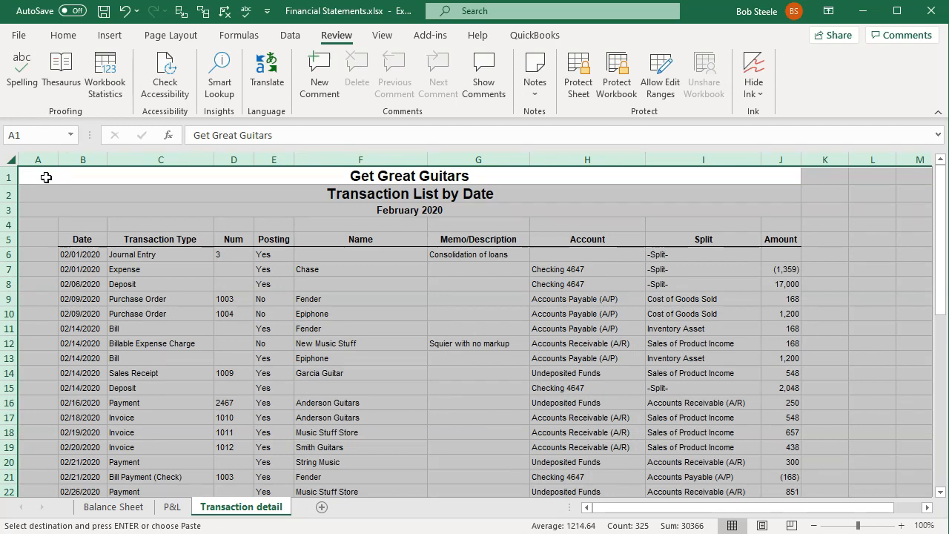
pyautogui.click(155, 299)
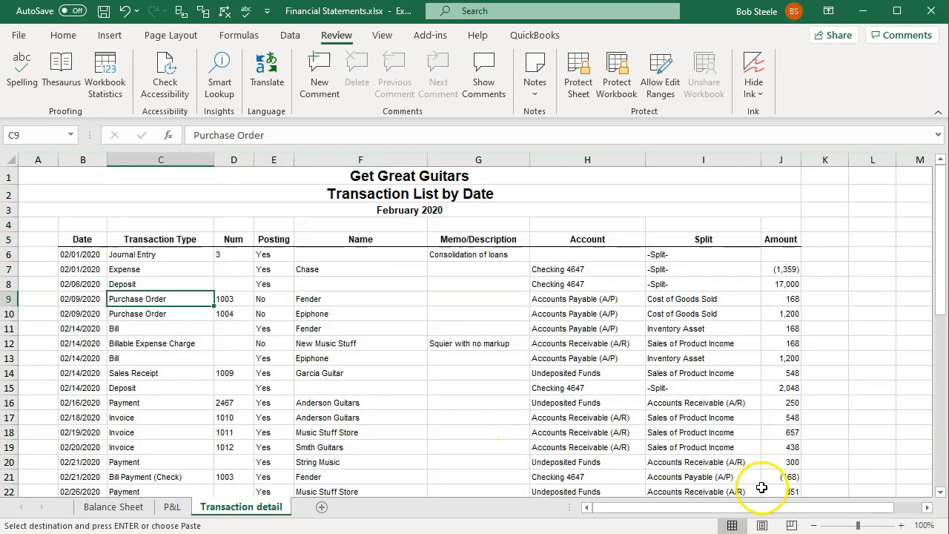
# - Check the Transaction detail sheet's page breaks in Page Layout view and return to Normal view
pyautogui.click(762, 525)
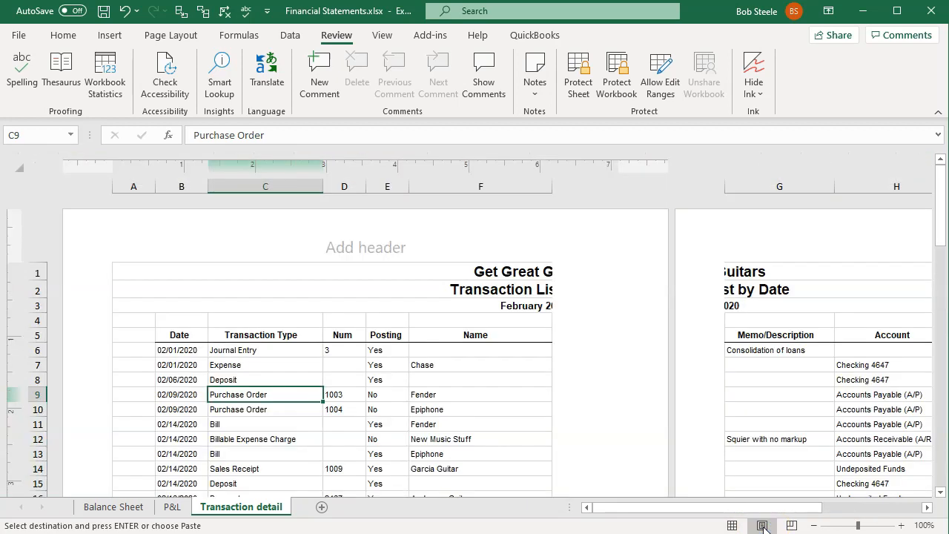
pyautogui.click(733, 526)
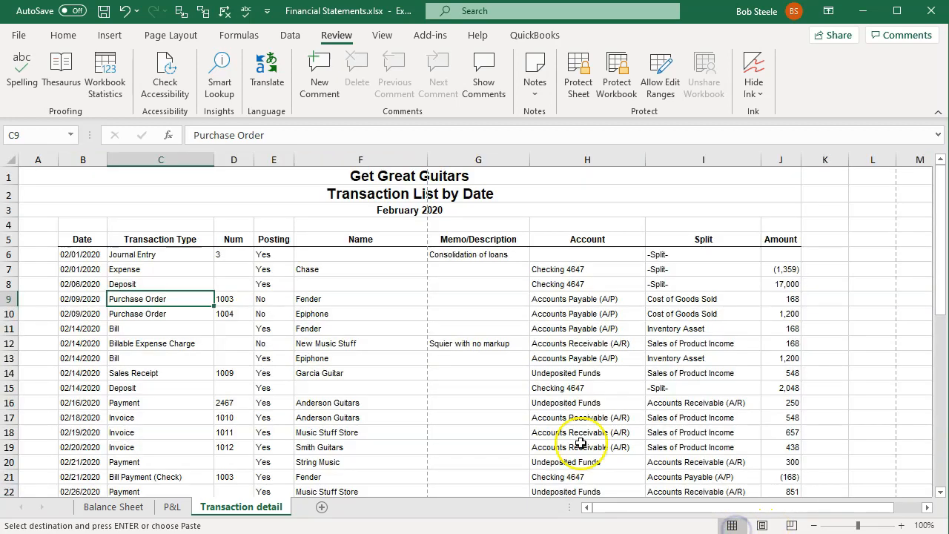
pyautogui.click(321, 328)
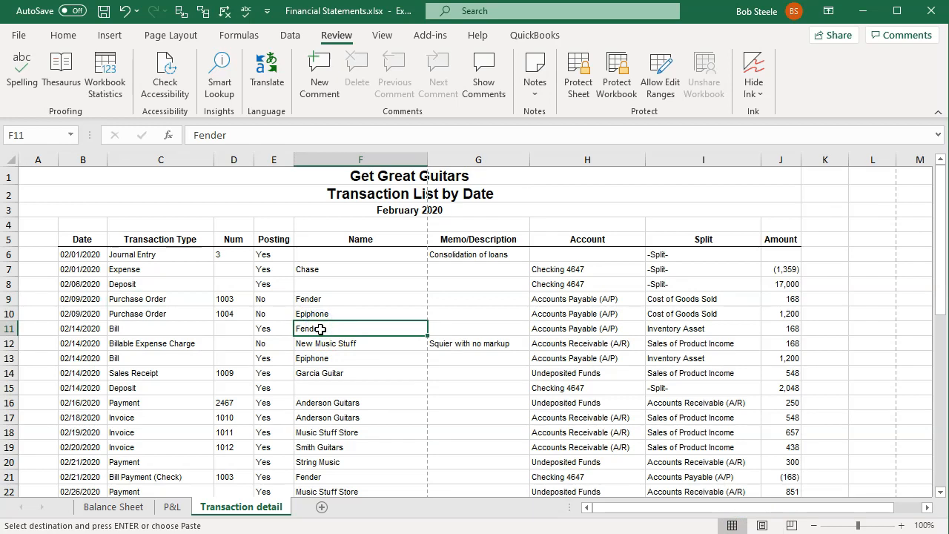
# - Set the Transaction detail sheet's page orientation to landscape
pyautogui.click(164, 37)
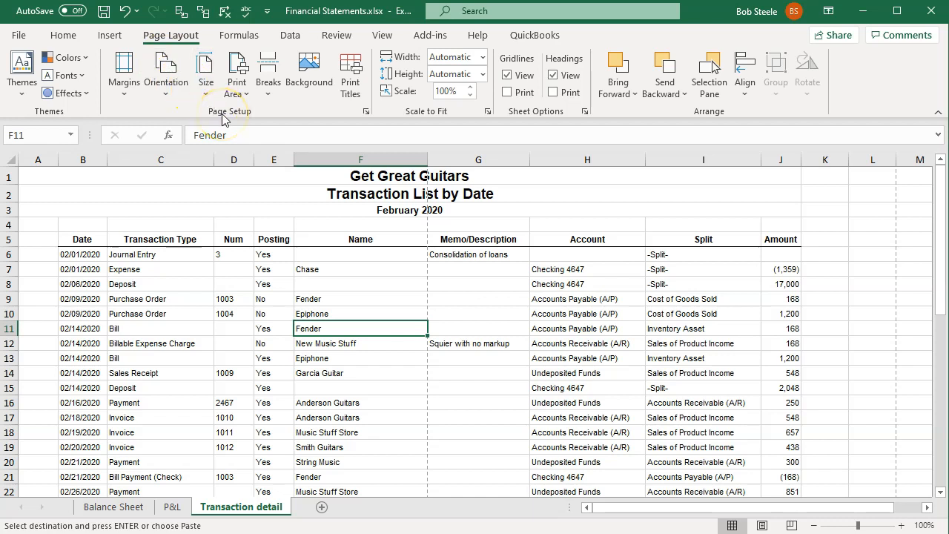
pyautogui.click(176, 99)
pyautogui.click(165, 87)
pyautogui.click(191, 159)
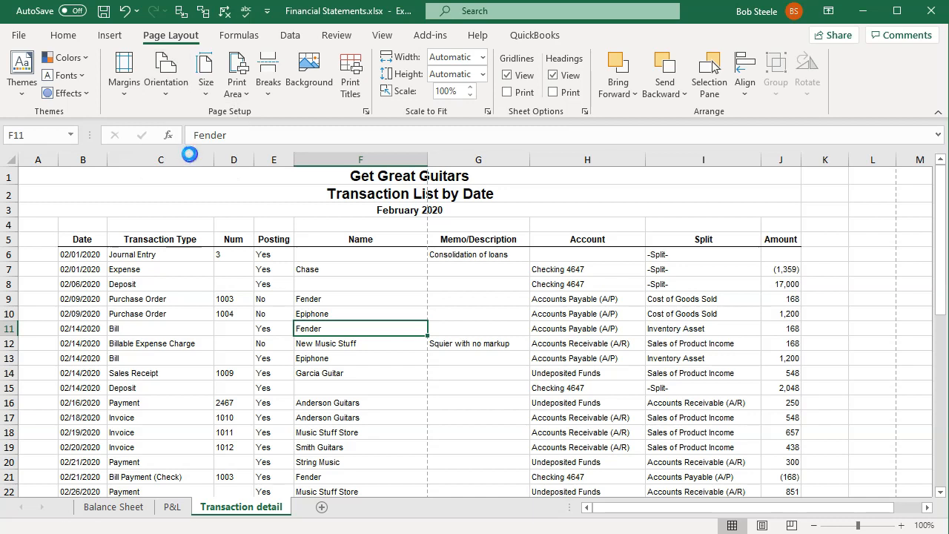
pyautogui.click(193, 345)
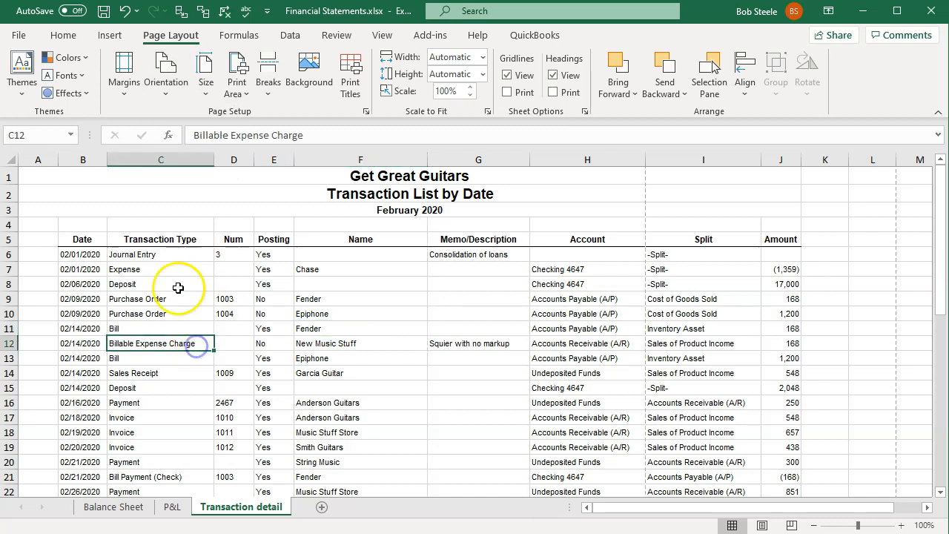
# - Widen column A slightly and unmerge the three title rows above the transaction list
pyautogui.click(84, 176)
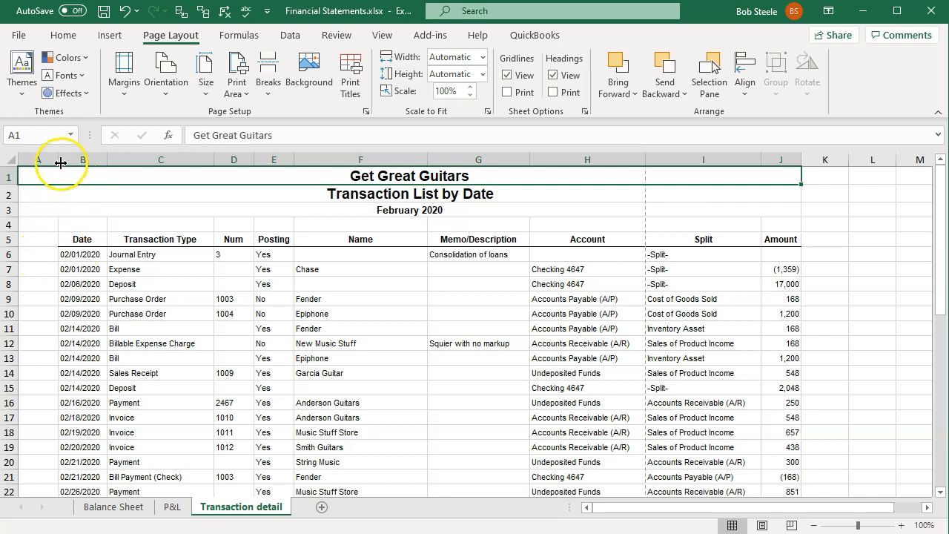
pyautogui.moveTo(61, 162)
pyautogui.mouseDown()
pyautogui.moveTo(19, 163)
pyautogui.moveTo(72, 164)
pyautogui.mouseUp()
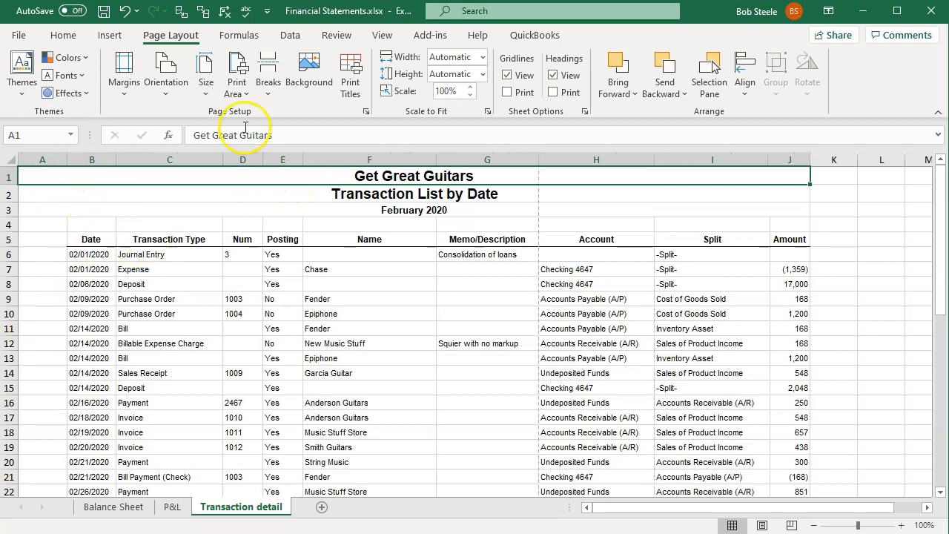
pyautogui.click(53, 41)
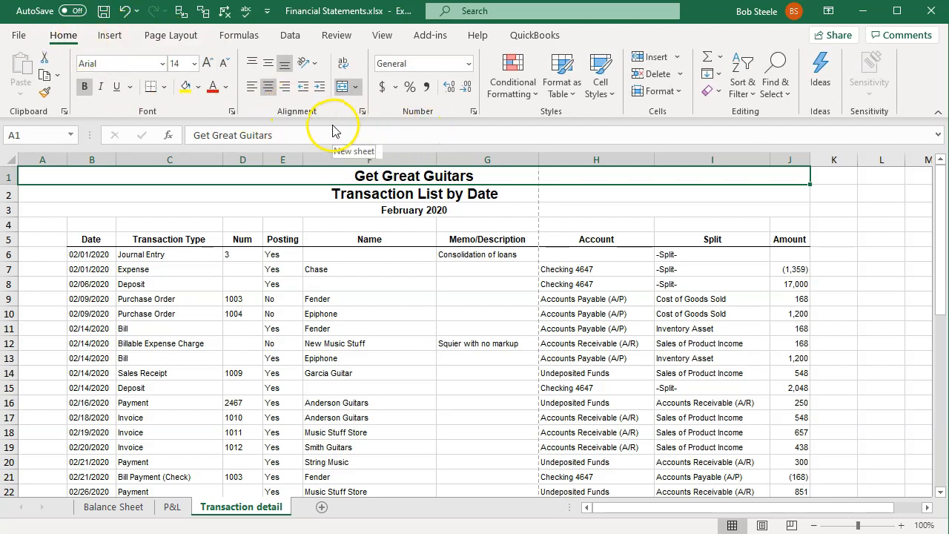
pyautogui.click(342, 86)
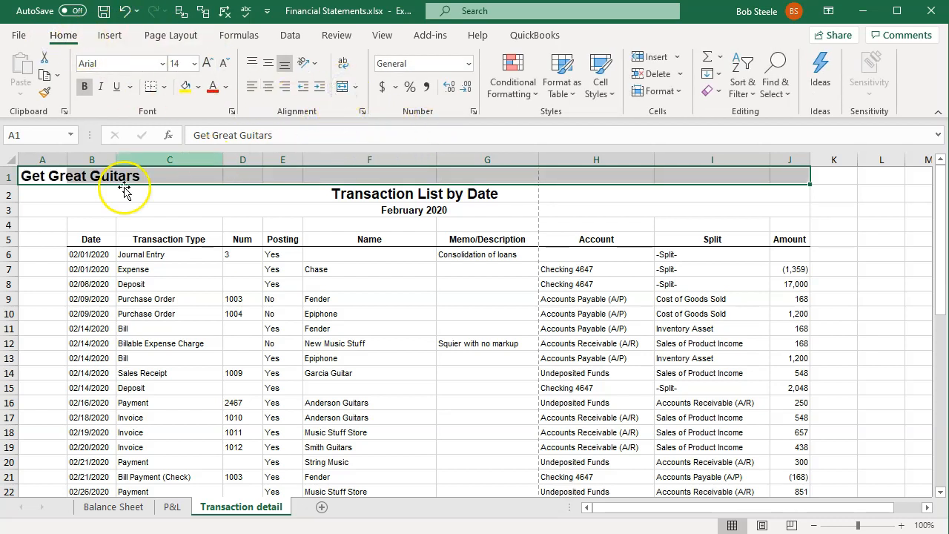
pyautogui.click(45, 196)
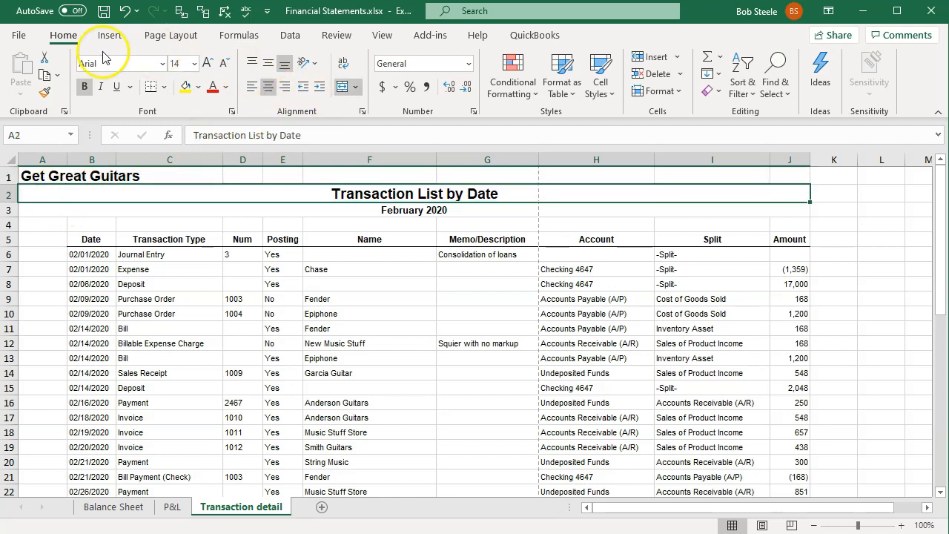
pyautogui.click(342, 86)
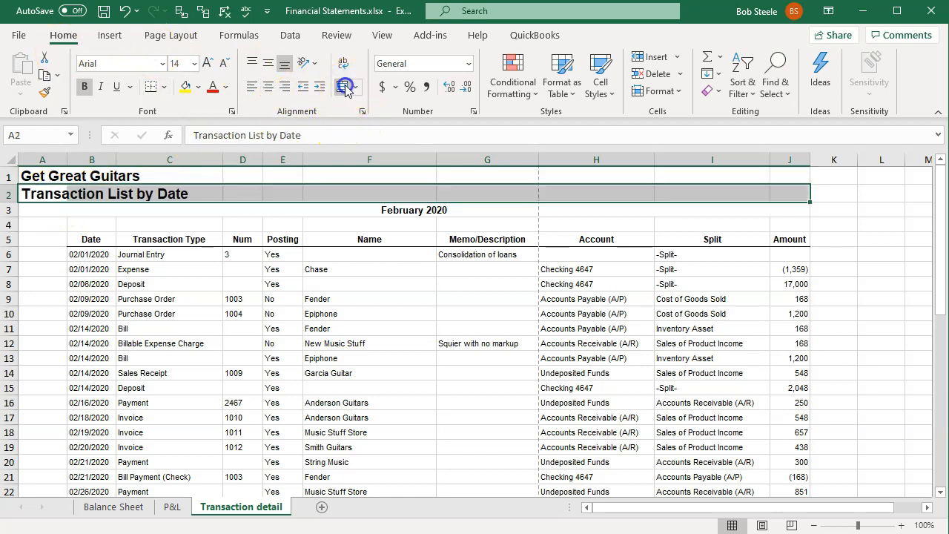
pyautogui.click(37, 207)
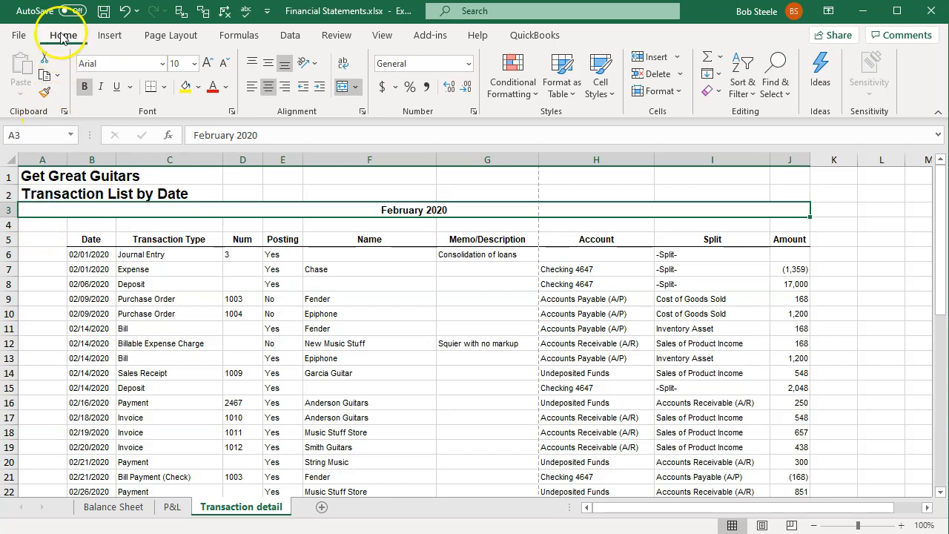
pyautogui.click(340, 88)
# - Move the three report title lines from A1:A3 to B1:B3
pyautogui.click(197, 283)
pyautogui.click(48, 180)
pyautogui.moveTo(47, 180); pyautogui.dragTo(49, 210)
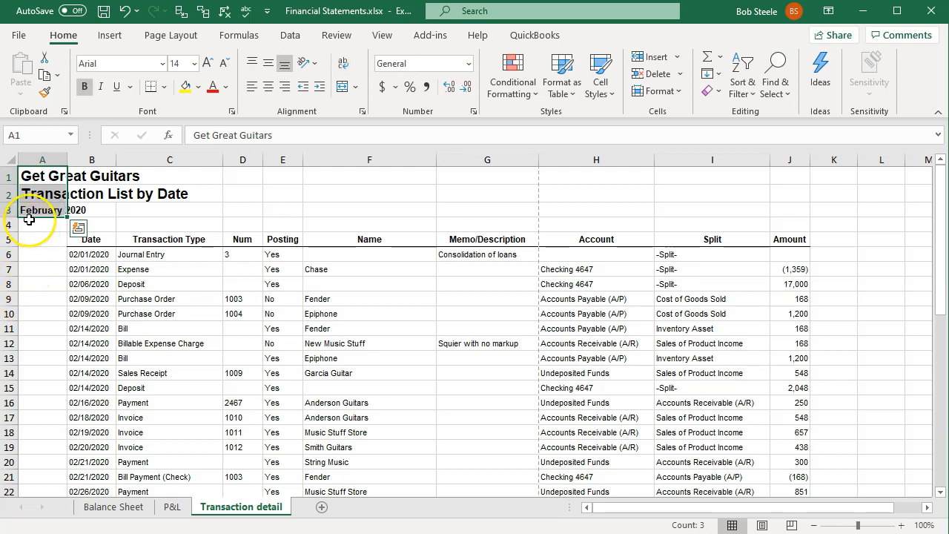
pyautogui.moveTo(31, 221); pyautogui.dragTo(76, 213)
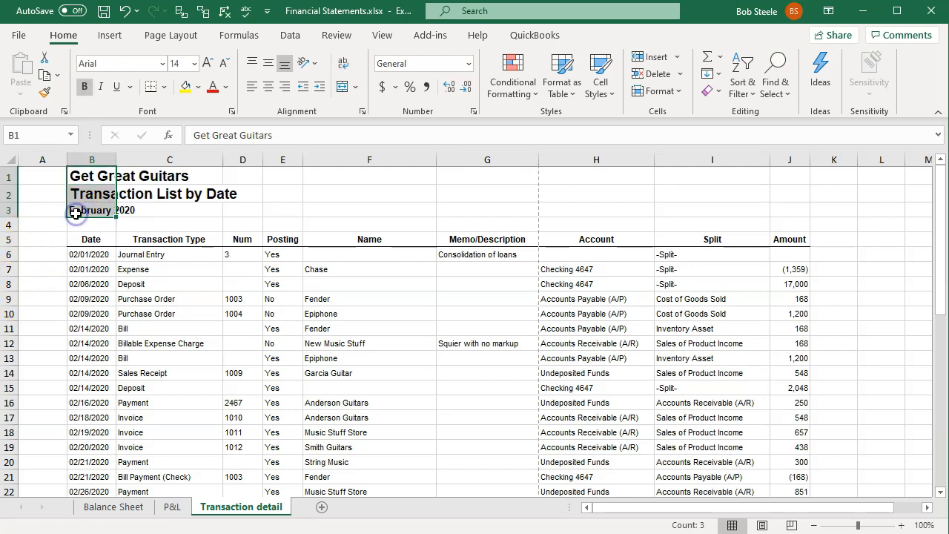
pyautogui.click(34, 252)
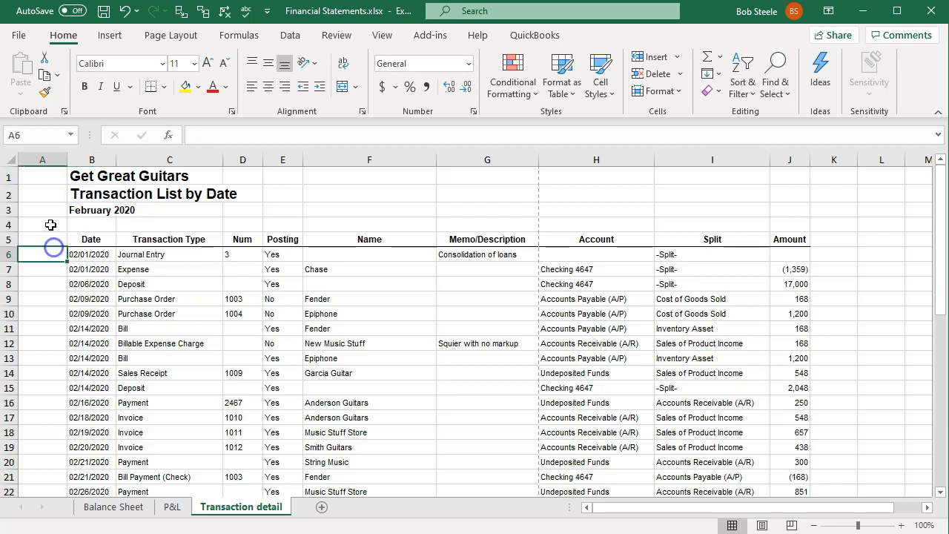
# - Delete the empty column A and the Posting column from the Transaction detail sheet
pyautogui.click(50, 159)
pyautogui.rightClick(51, 200)
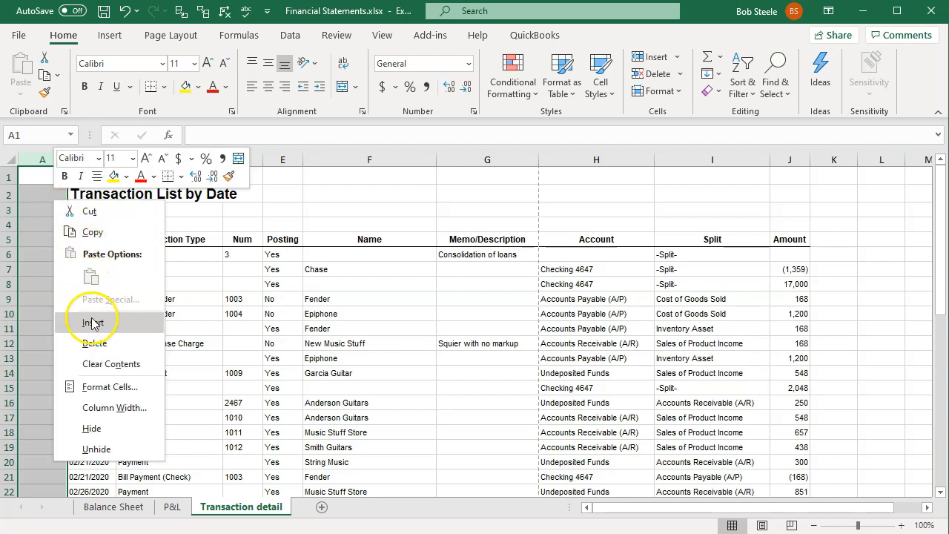
pyautogui.click(96, 341)
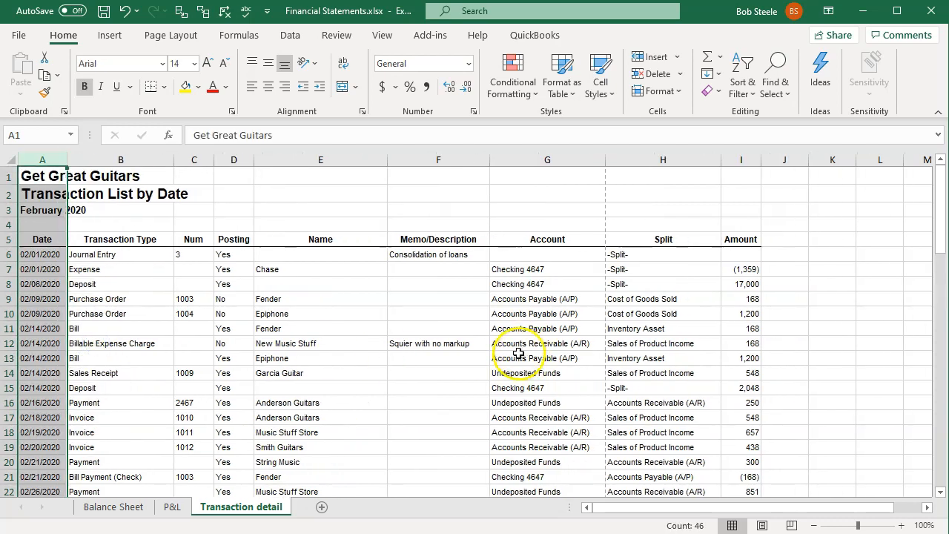
pyautogui.click(242, 158)
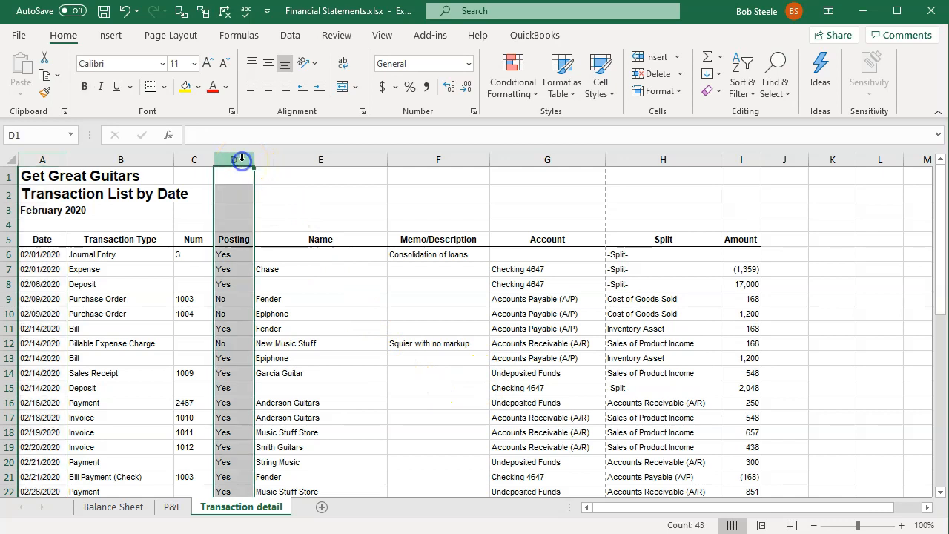
pyautogui.rightClick(232, 213)
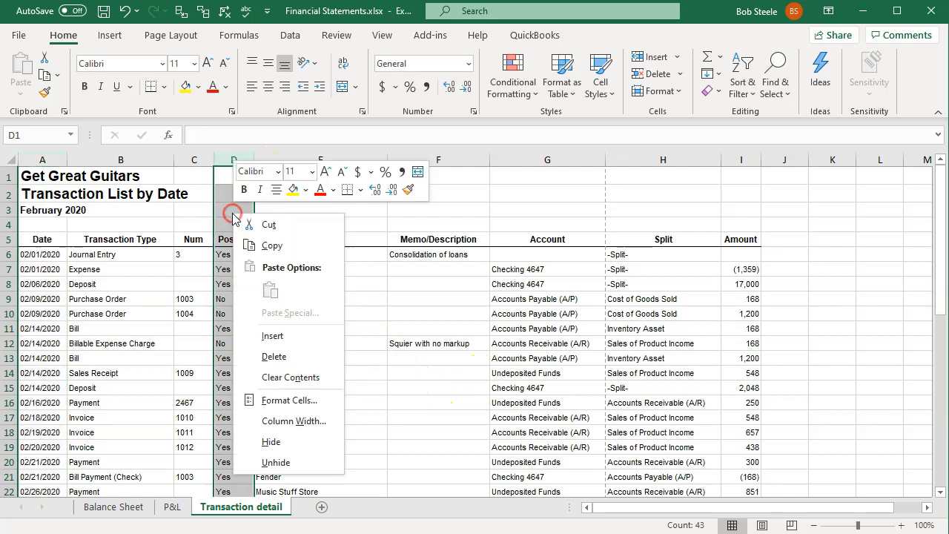
pyautogui.click(267, 356)
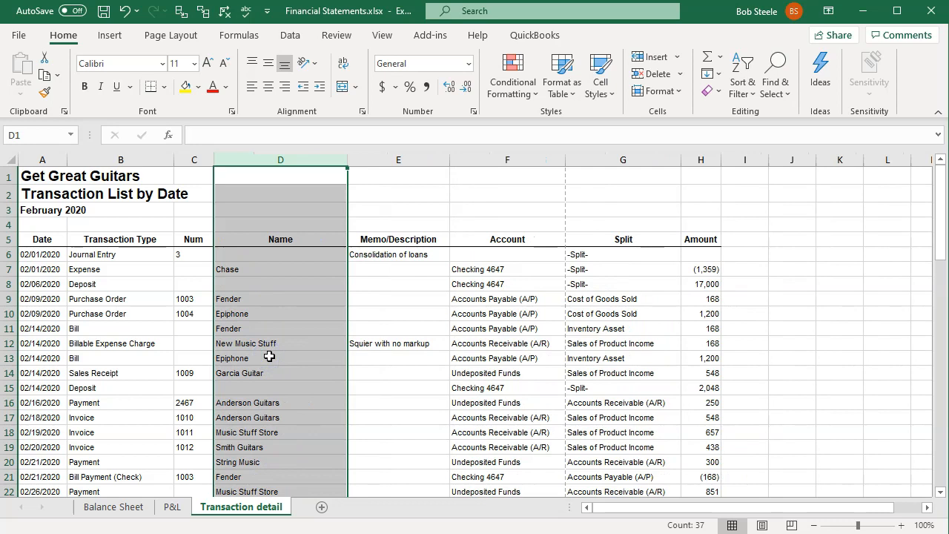
# - Narrow the Name column of the transaction list slightly, keeping its longest entries readable
pyautogui.click(455, 360)
pyautogui.scroll(-5, 409, 314)
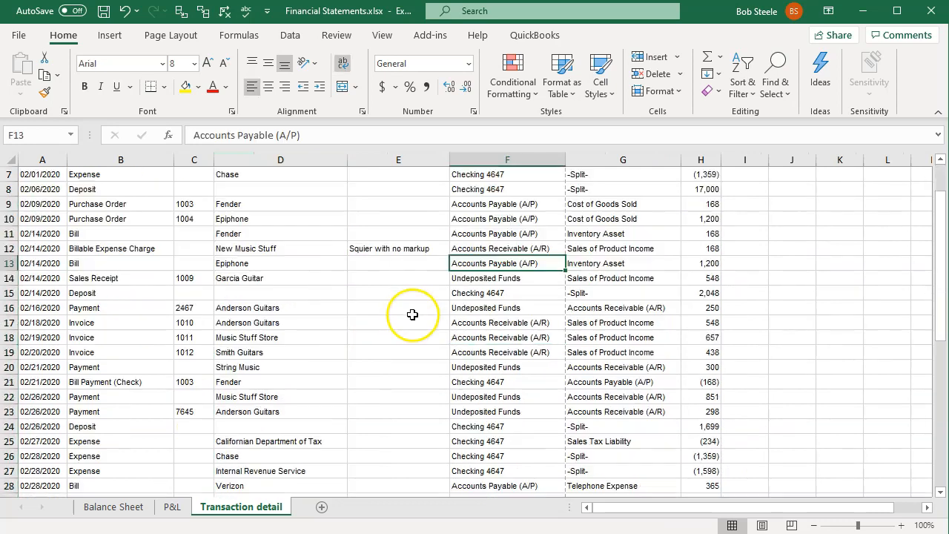
pyautogui.scroll(5, 403, 309)
pyautogui.moveTo(348, 162); pyautogui.dragTo(320, 161)
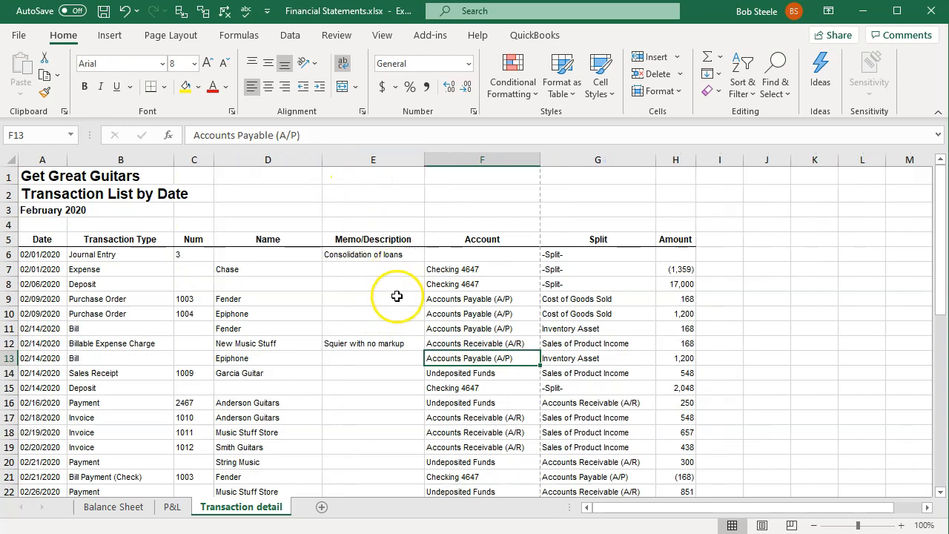
# - Hide the Memo/Description column of the transaction list
pyautogui.click(373, 158)
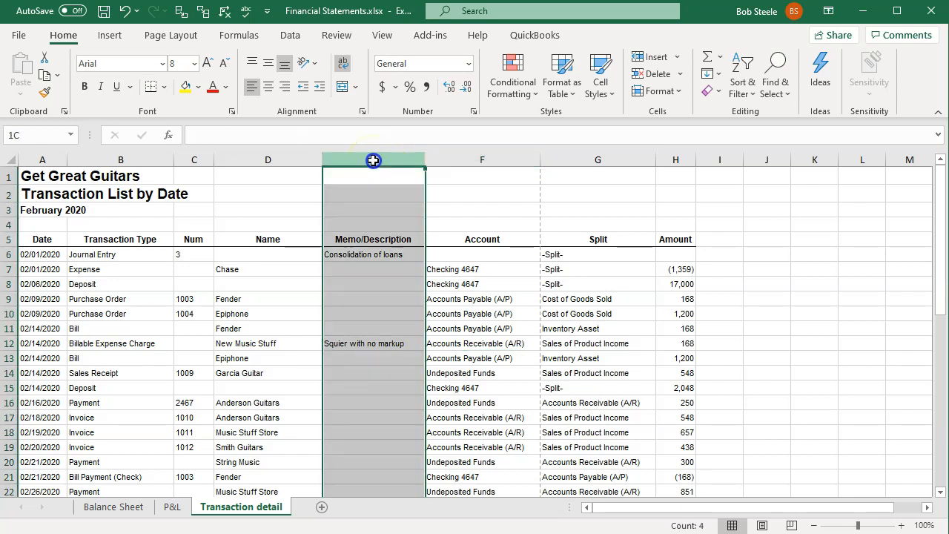
pyautogui.rightClick(370, 208)
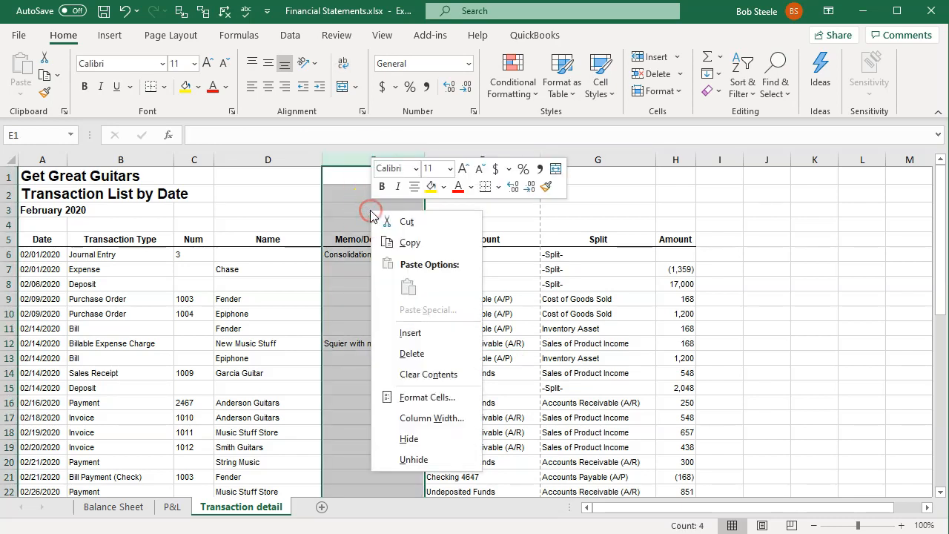
pyautogui.click(409, 439)
pyautogui.click(413, 442)
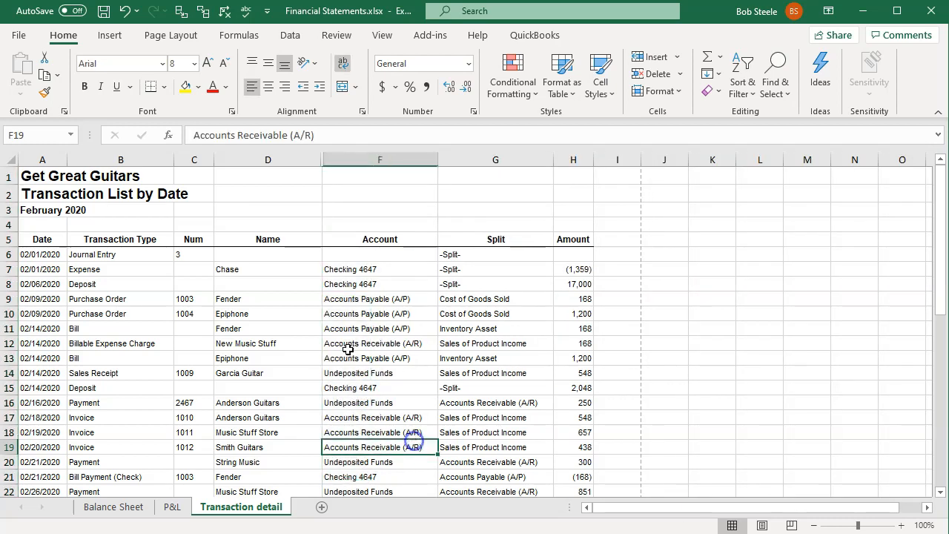
# - Centre the Get Great Guitars title over A1:H1 with the Center Across Selection horizontal alignment
pyautogui.click(76, 178)
pyautogui.moveTo(75, 178); pyautogui.dragTo(558, 172)
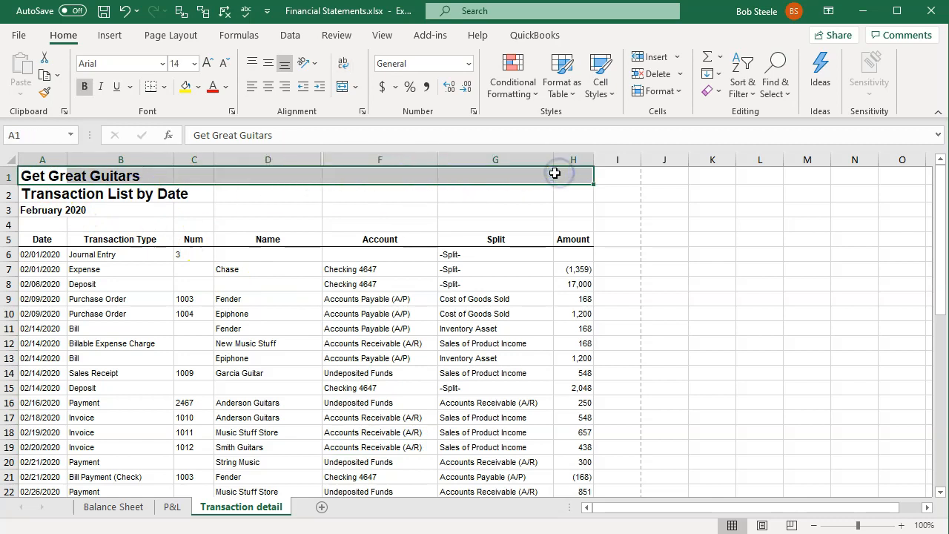
pyautogui.rightClick(386, 175)
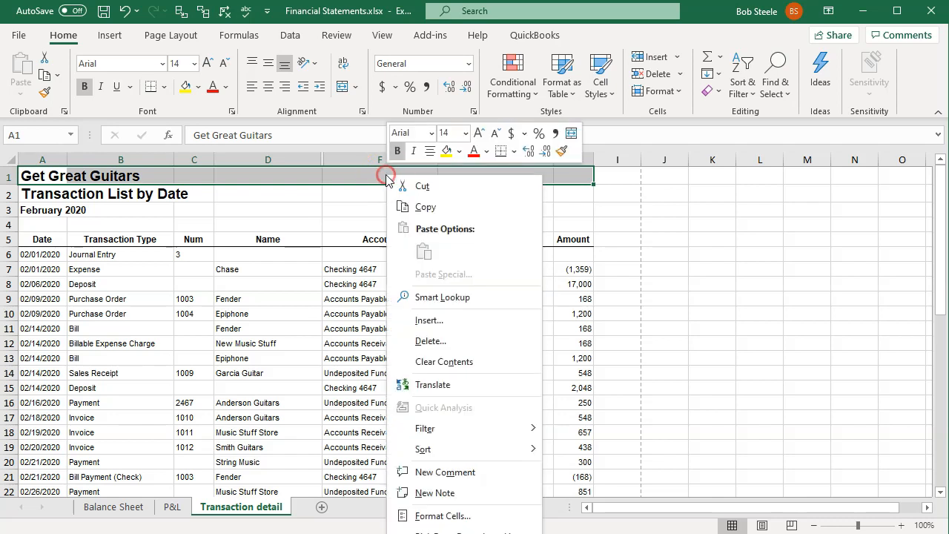
pyautogui.click(442, 515)
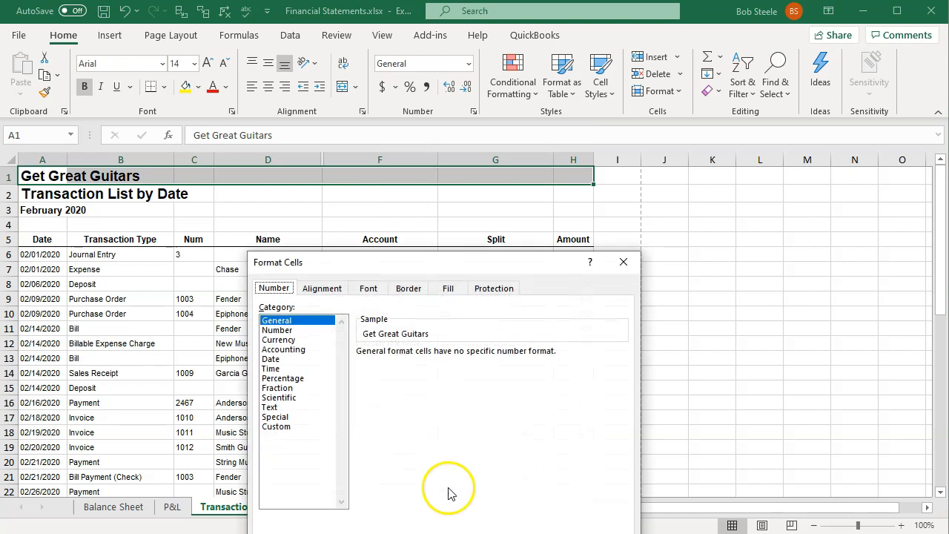
pyautogui.moveTo(394, 247); pyautogui.dragTo(392, 176)
pyautogui.click(323, 205)
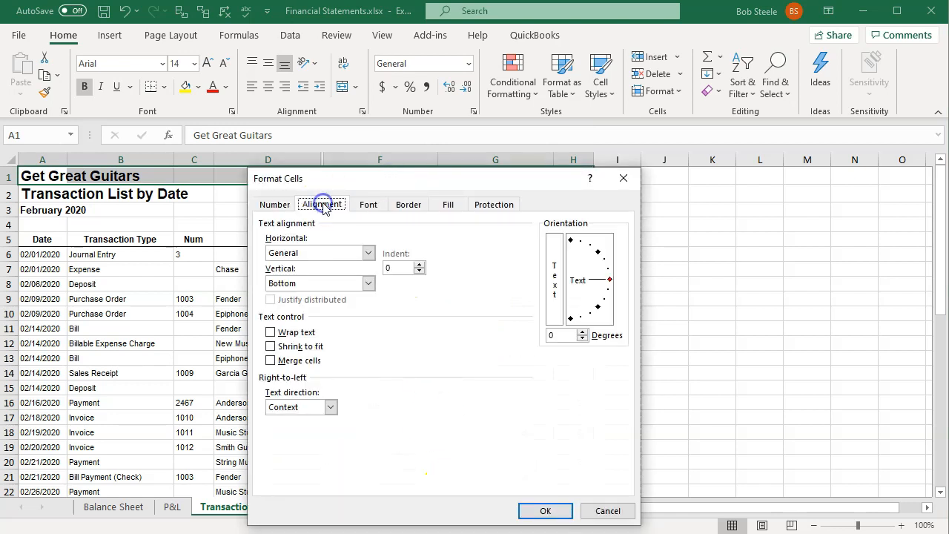
pyautogui.click(369, 255)
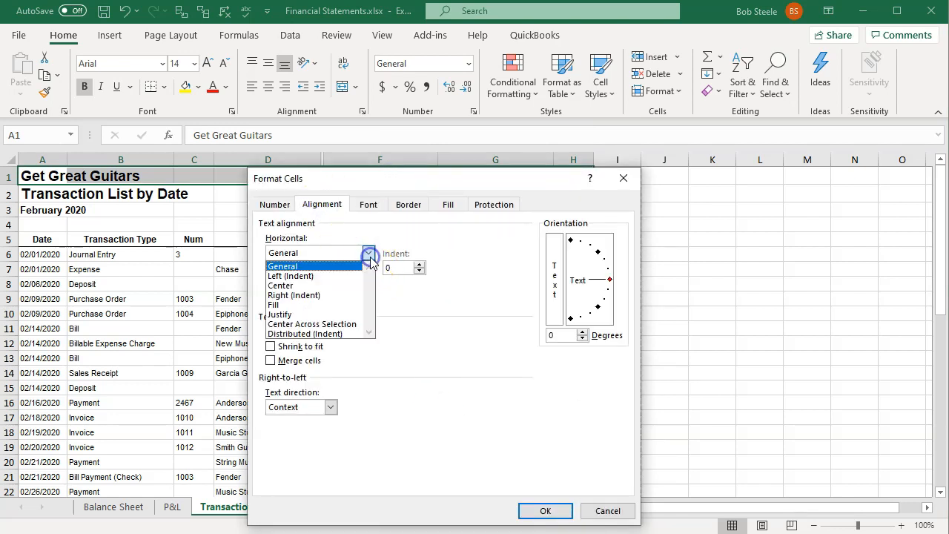
pyautogui.click(348, 325)
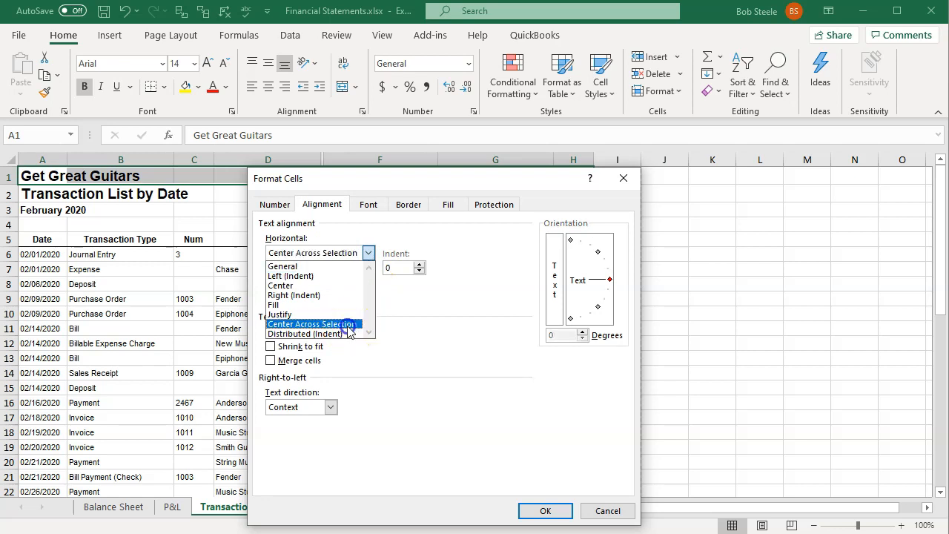
pyautogui.click(542, 511)
pyautogui.click(343, 328)
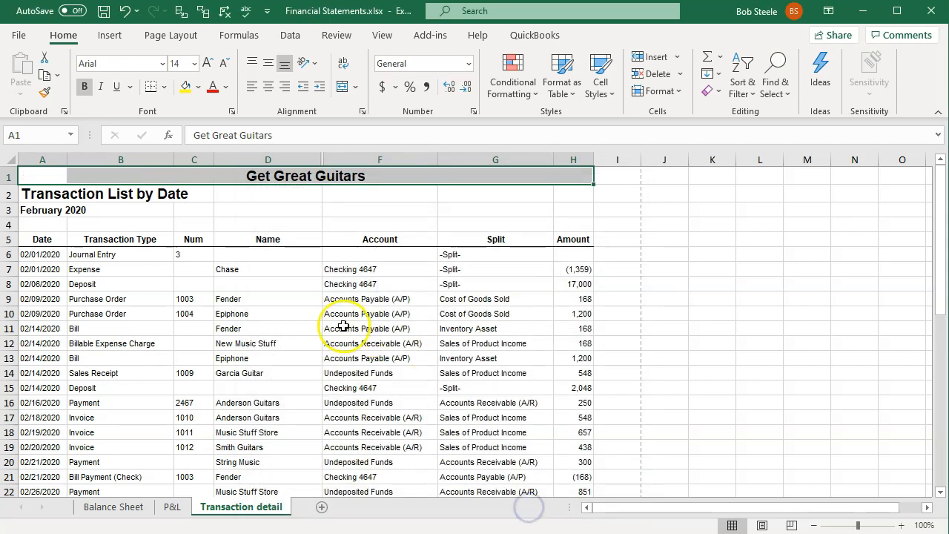
# - Apply Center Across Selection to the Transaction List by Date title over A2:H2
pyautogui.moveTo(30, 194); pyautogui.dragTo(567, 197)
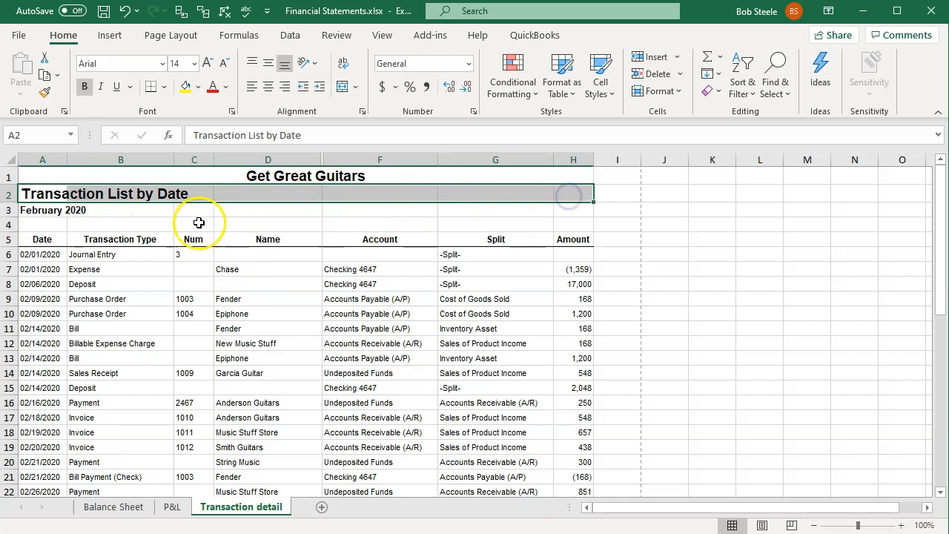
pyautogui.rightClick(145, 196)
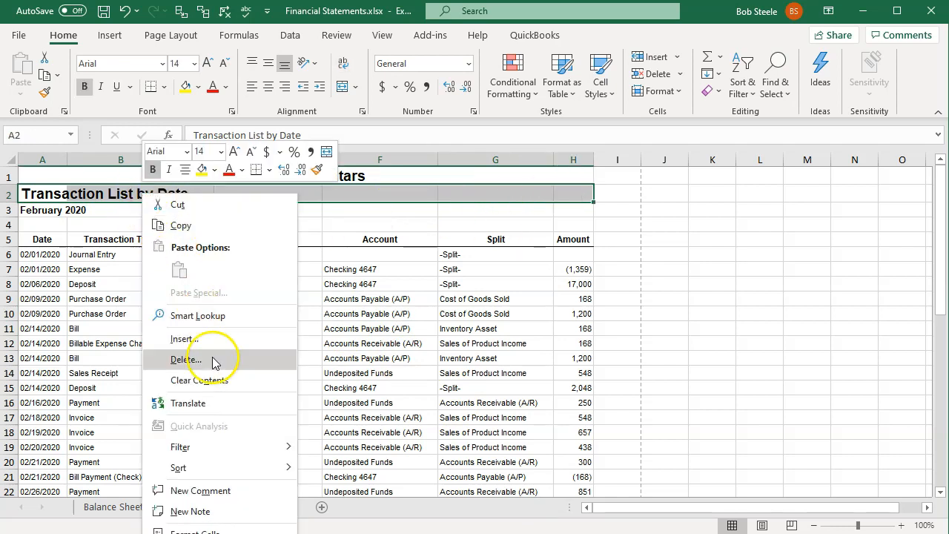
pyautogui.click(196, 531)
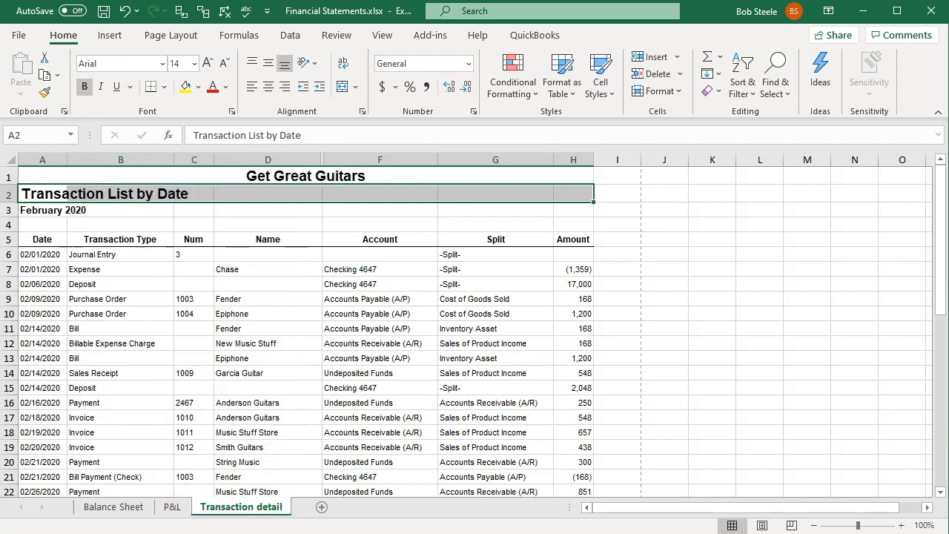
pyautogui.moveTo(241, 259); pyautogui.dragTo(488, 171)
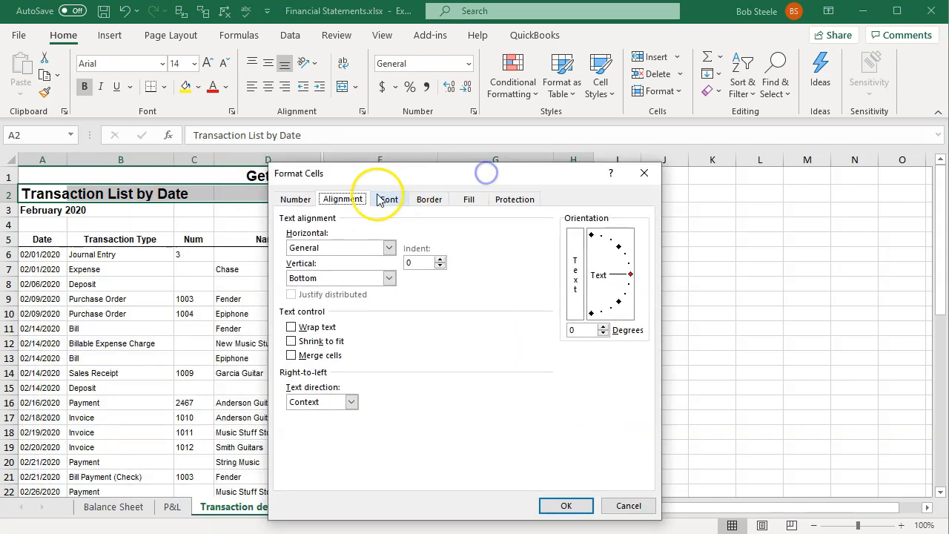
pyautogui.click(388, 248)
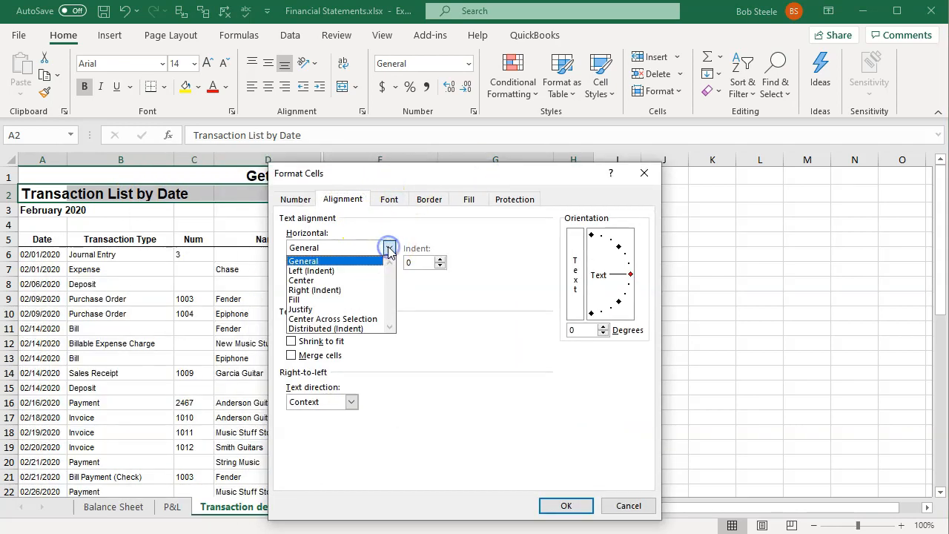
pyautogui.click(363, 319)
pyautogui.click(567, 506)
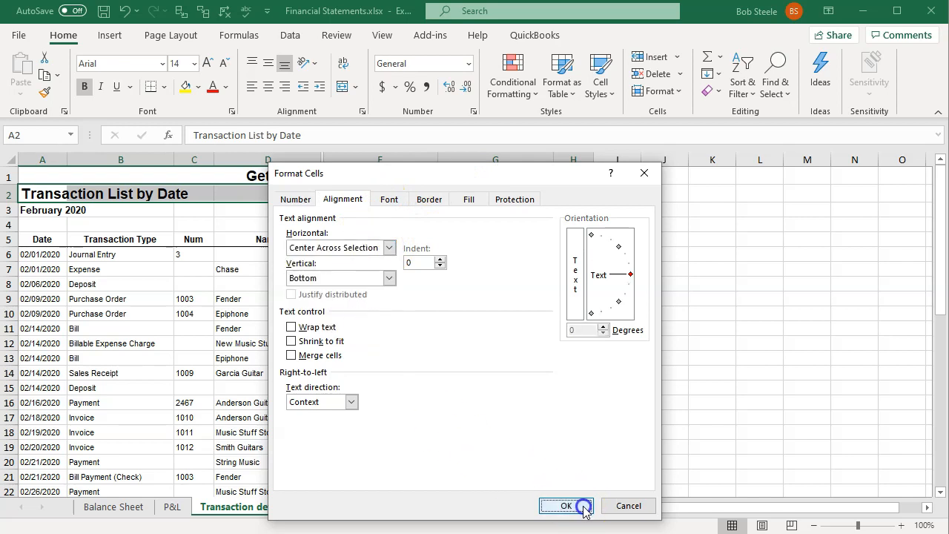
pyautogui.click(264, 367)
# - Copy the formatting of the Transaction List by Date row, A2:H2, onto the February 2020 row, A3:H3
pyautogui.click(70, 191)
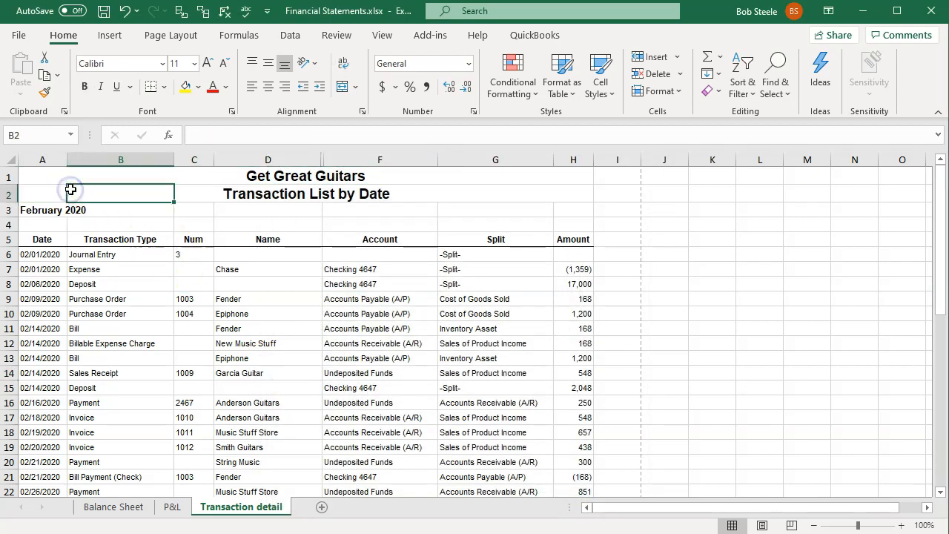
pyautogui.press('Left')
pyautogui.moveTo(71, 194); pyautogui.dragTo(567, 190)
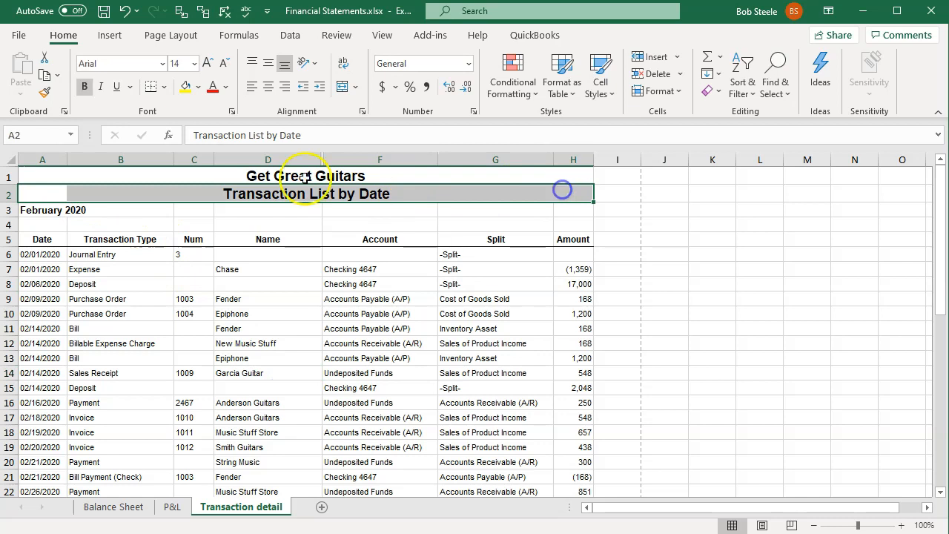
pyautogui.click(44, 94)
pyautogui.moveTo(46, 212); pyautogui.dragTo(556, 207)
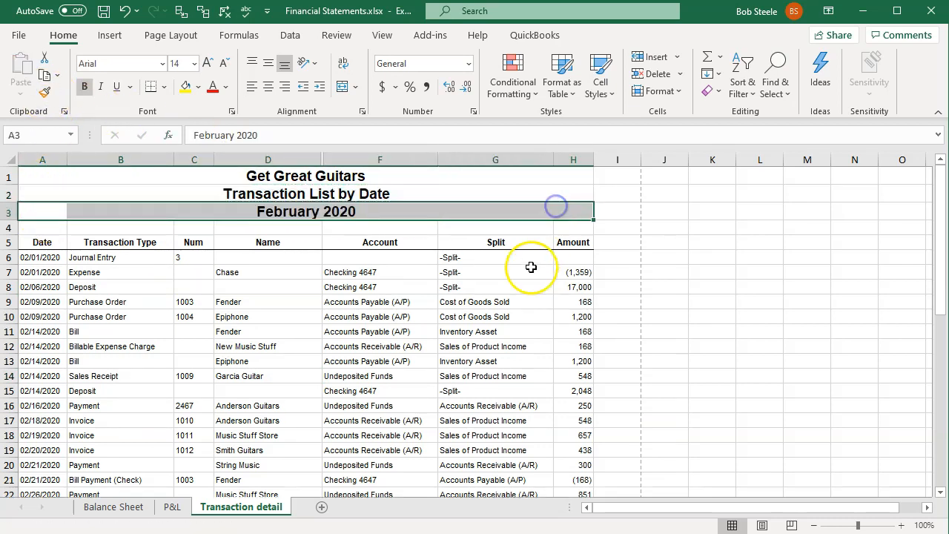
pyautogui.click(408, 304)
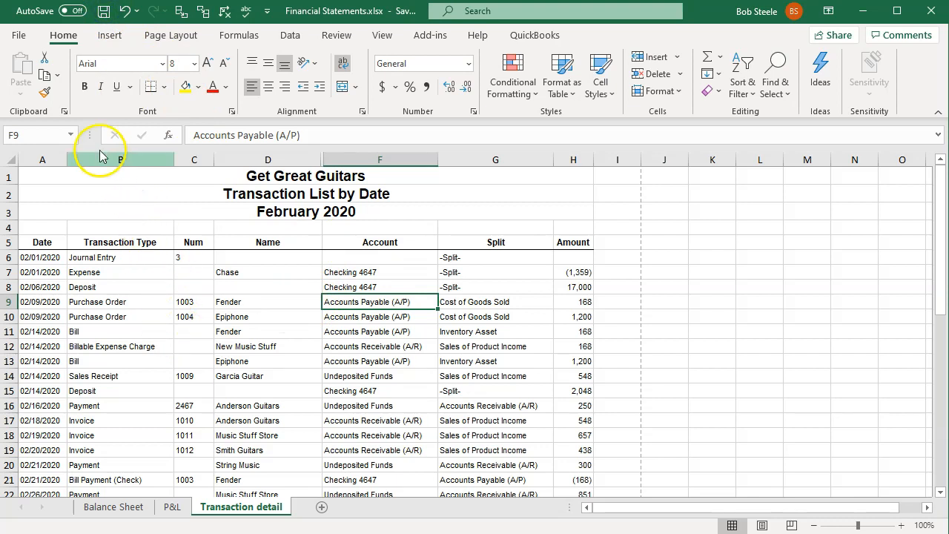
# - Open the print settings and set them to print the entire workbook
pyautogui.click(20, 37)
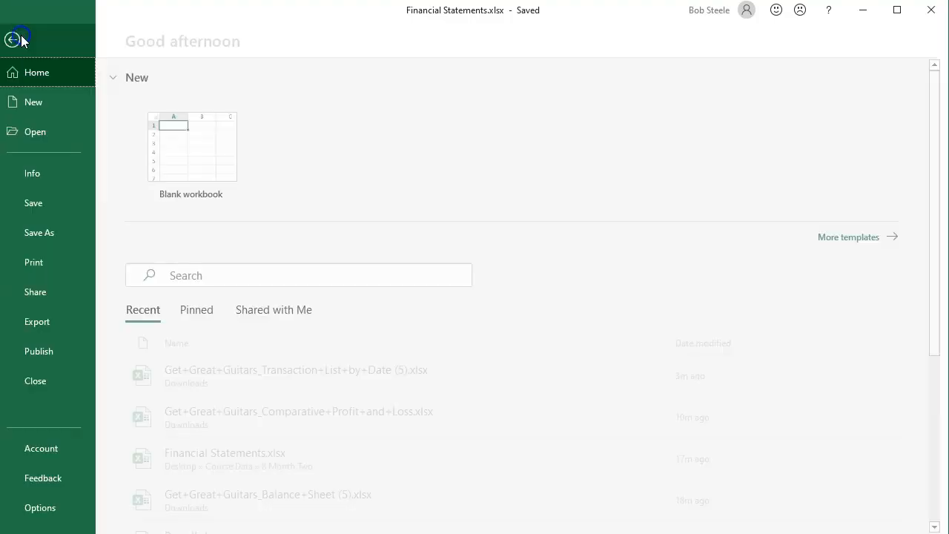
pyautogui.click(49, 265)
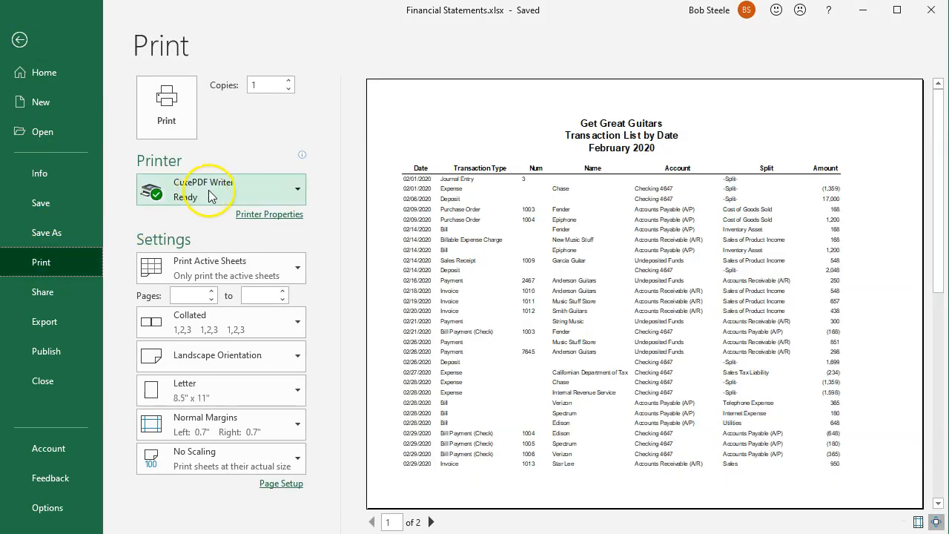
pyautogui.click(229, 268)
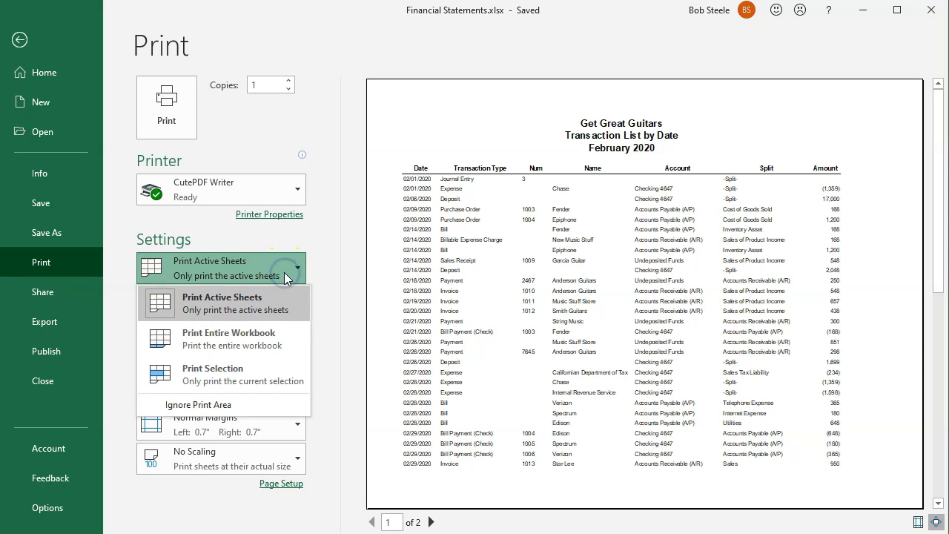
pyautogui.click(270, 340)
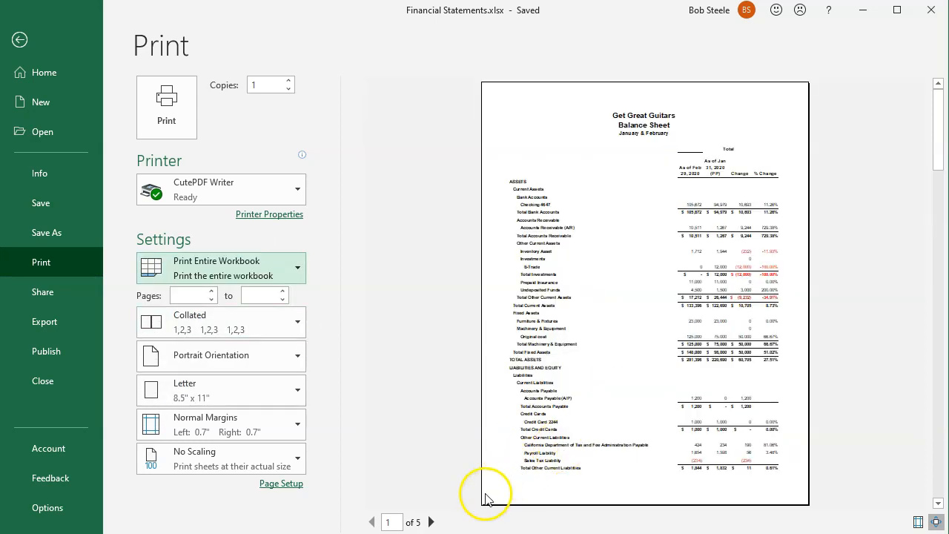
# - Page through the workbook's print preview and print it with CutePDF Writer, saving as Financial Statements.pdf in the 8 Month Two folder
pyautogui.click(430, 522)
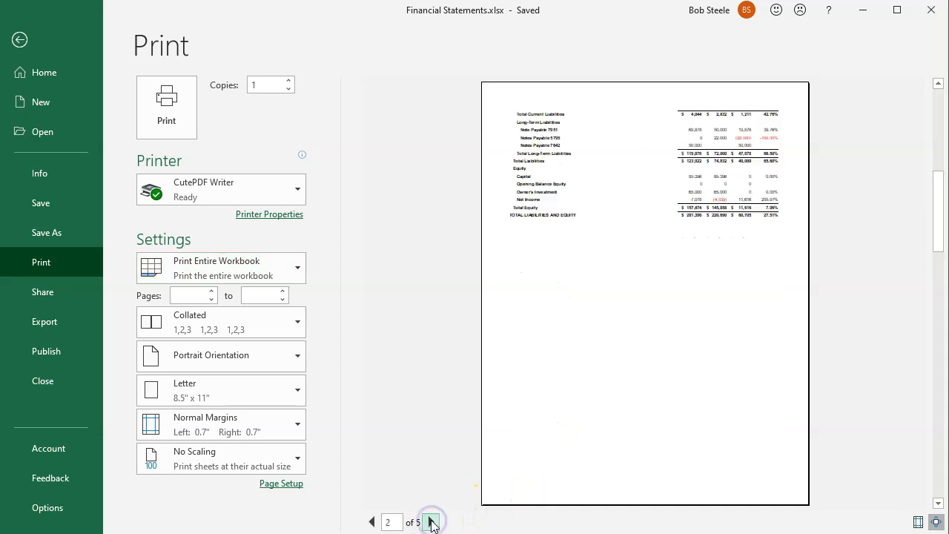
pyautogui.click(431, 522)
pyautogui.click(431, 522)
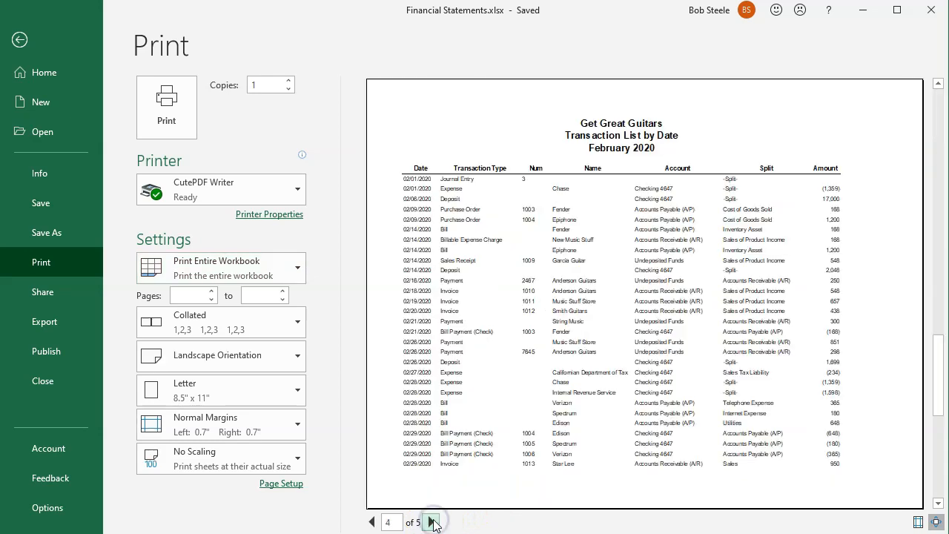
pyautogui.click(431, 522)
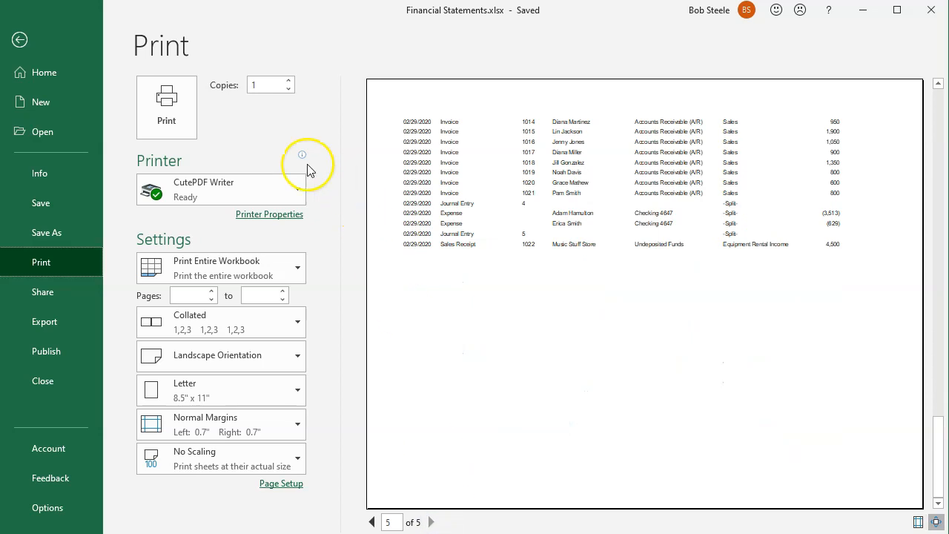
pyautogui.click(192, 127)
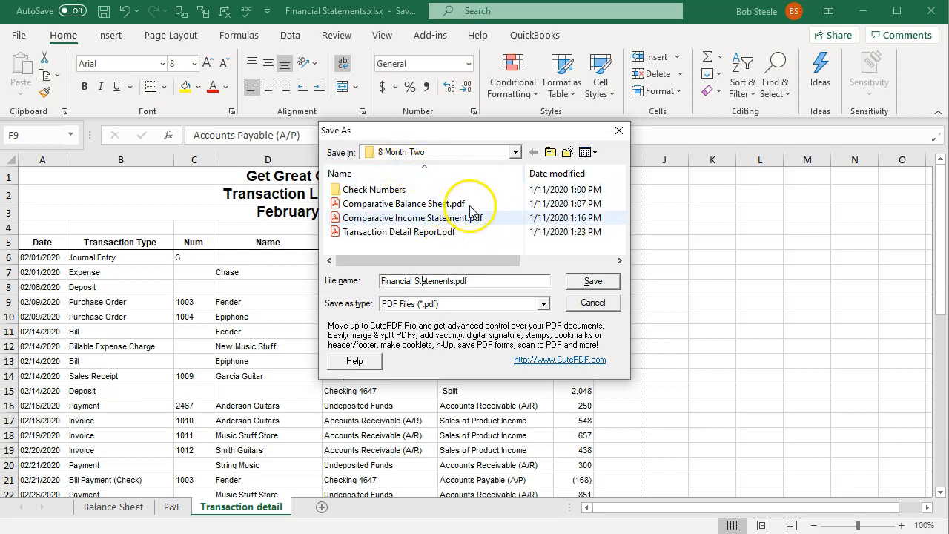
pyautogui.click(593, 282)
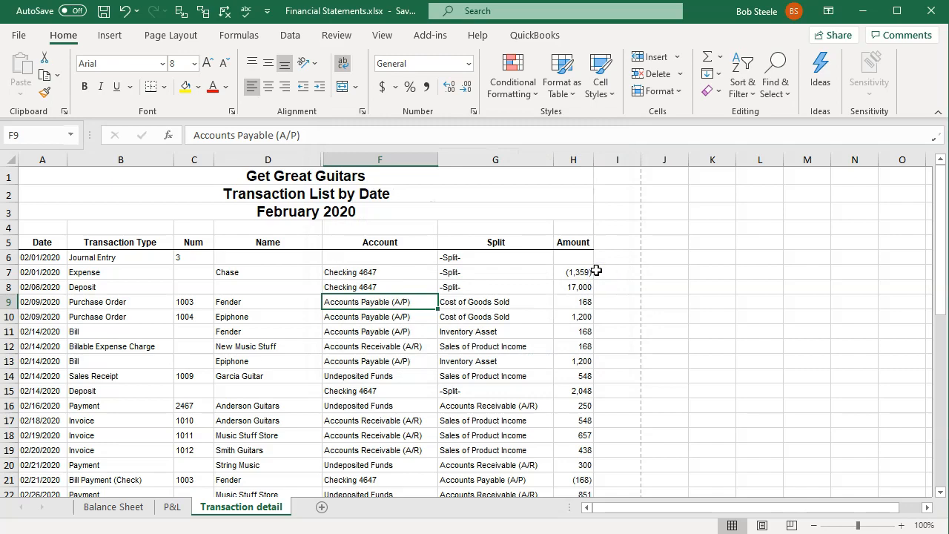
# - Switch to File Explorer, open the 8 Month Two folder and display its files as large icons
pyautogui.click(134, 533)
pyautogui.doubleClick(722, 176)
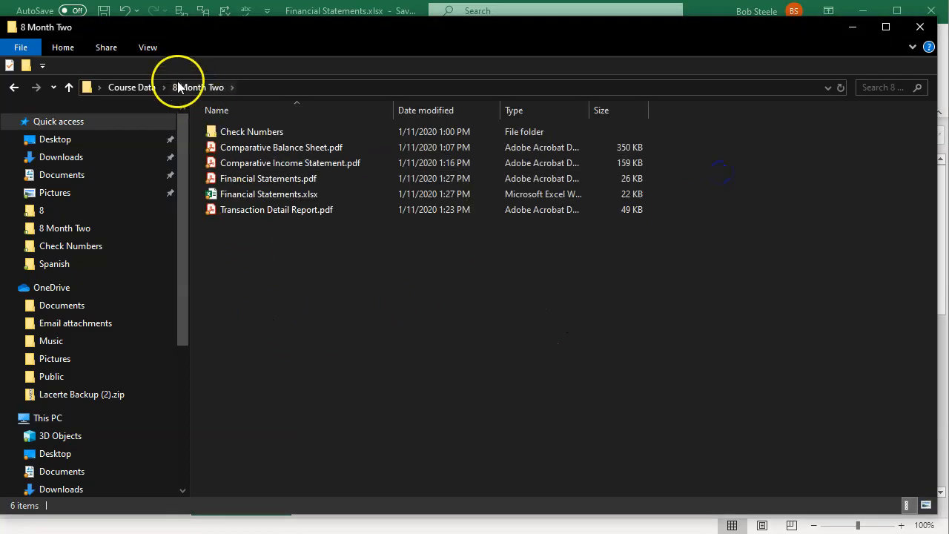
pyautogui.click(148, 52)
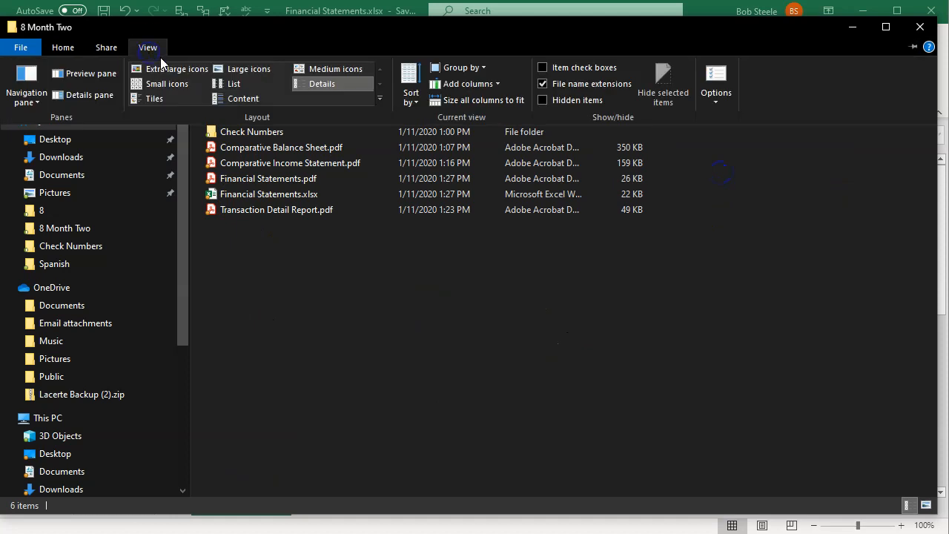
pyautogui.click(236, 65)
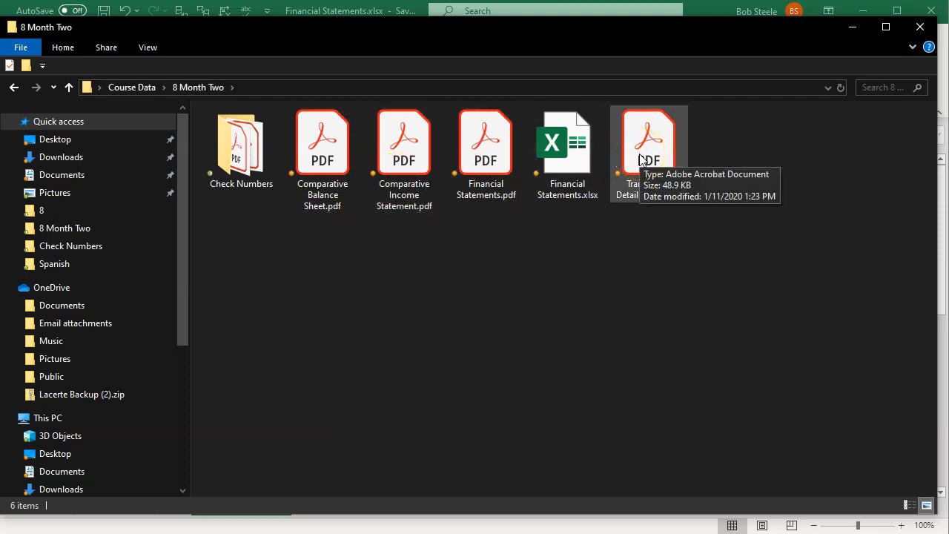
# - Create a new folder named Financial Statements inside the 8 Month Two folder
pyautogui.rightClick(352, 363)
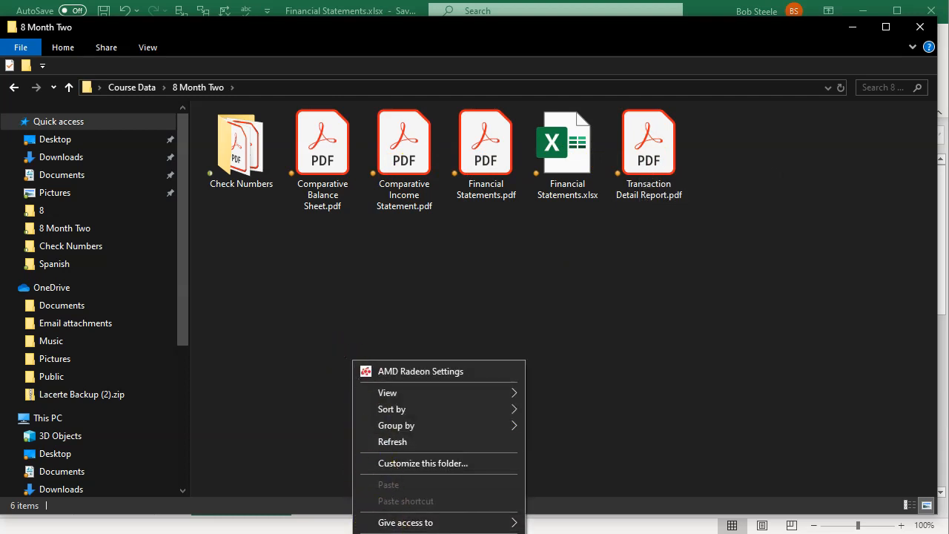
pyautogui.moveTo(445, 532)
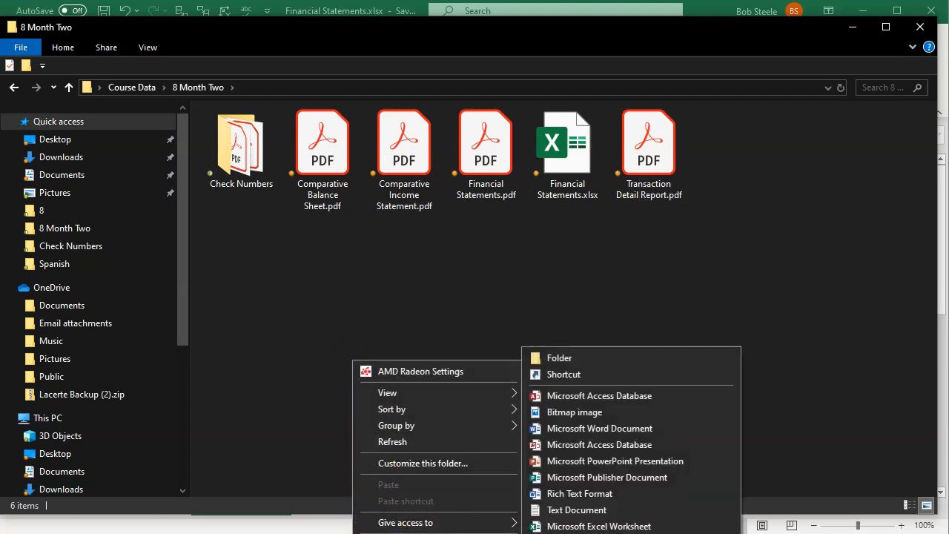
pyautogui.click(557, 359)
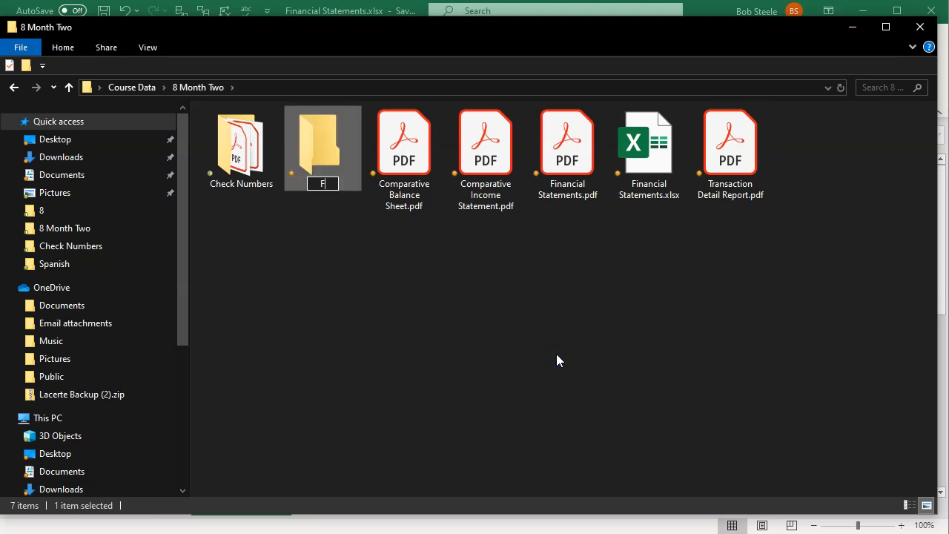
pyautogui.write('Financial Statements')
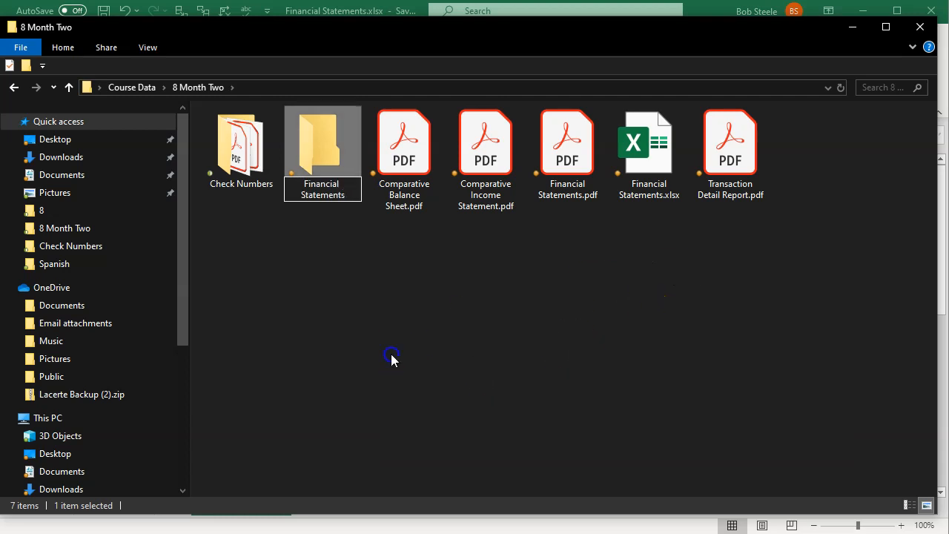
pyautogui.click(413, 336)
# - Move Transaction Detail Report.pdf, Comparative Balance Sheet.pdf and Comparative Income Statement.pdf into the Financial Statements folder
pyautogui.moveTo(720, 153); pyautogui.dragTo(315, 194)
pyautogui.moveTo(389, 172); pyautogui.dragTo(340, 163)
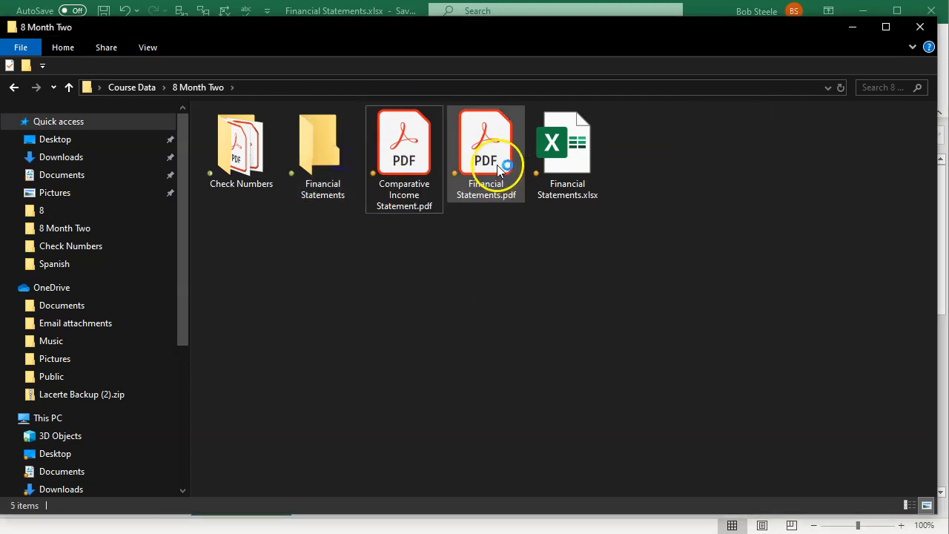
pyautogui.moveTo(404, 170); pyautogui.dragTo(321, 185)
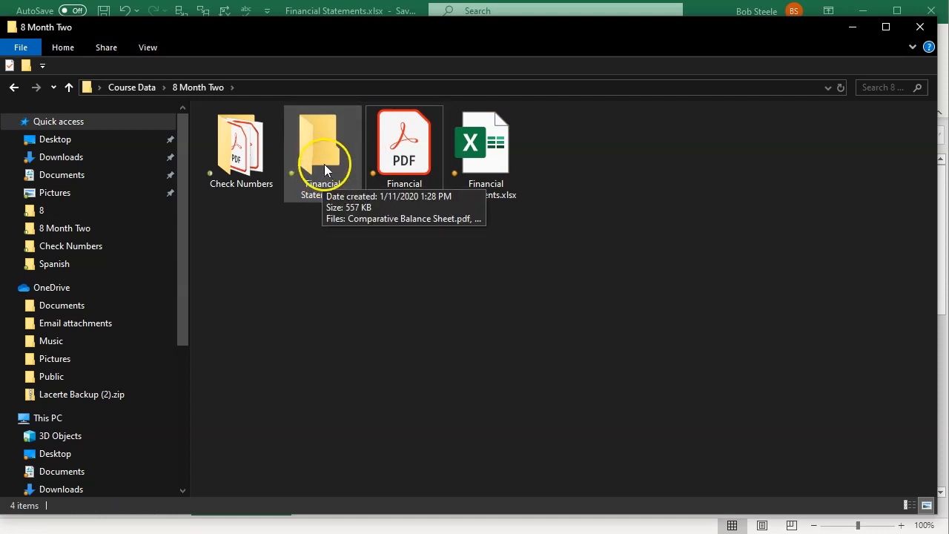
# - Compress the Financial Statements folder into a zip file, keeping the name Financial Statements.zip
pyautogui.doubleClick(324, 170)
pyautogui.rightClick(324, 164)
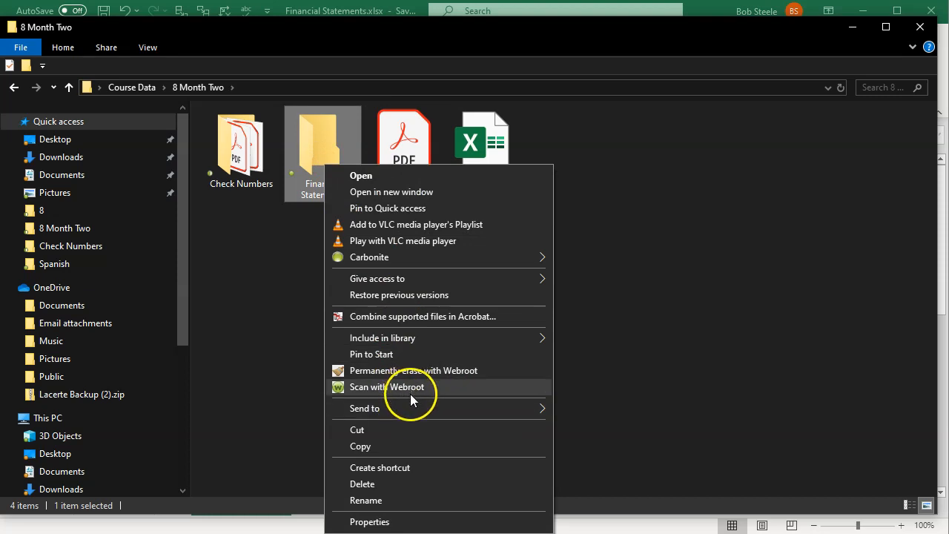
pyautogui.moveTo(521, 410)
pyautogui.click(580, 427)
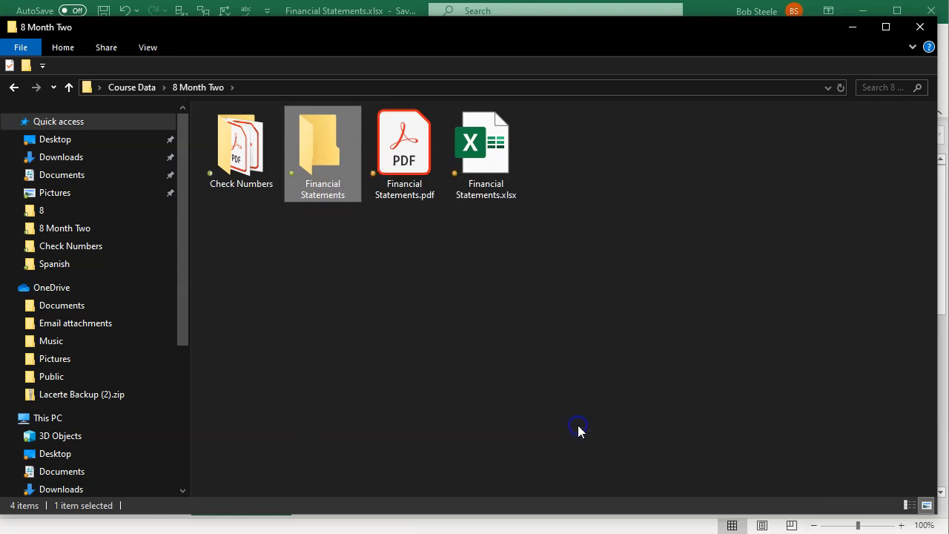
pyautogui.click(485, 371)
# - Check the reports inside the Financial Statements folder of Financial Statements.zip and return to the 8 Month Two folder
pyautogui.doubleClick(581, 169)
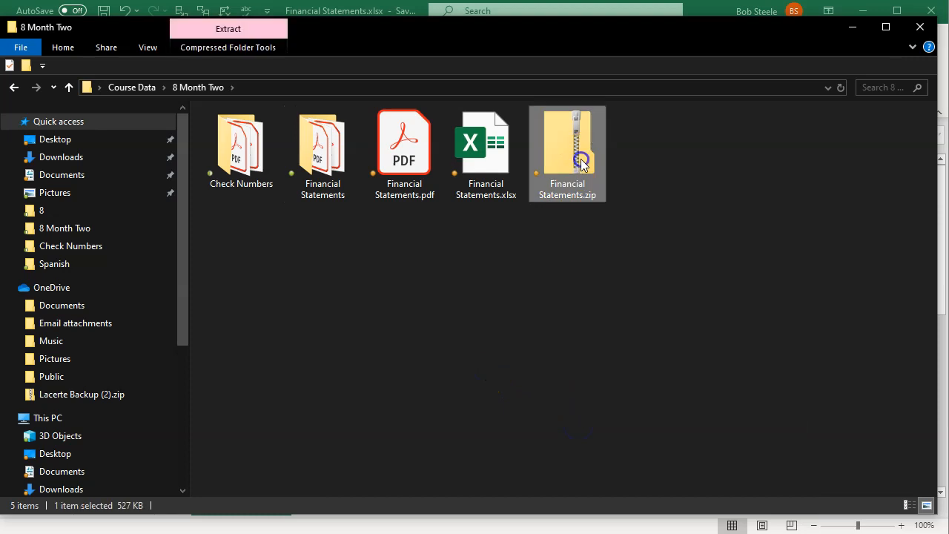
pyautogui.doubleClick(232, 131)
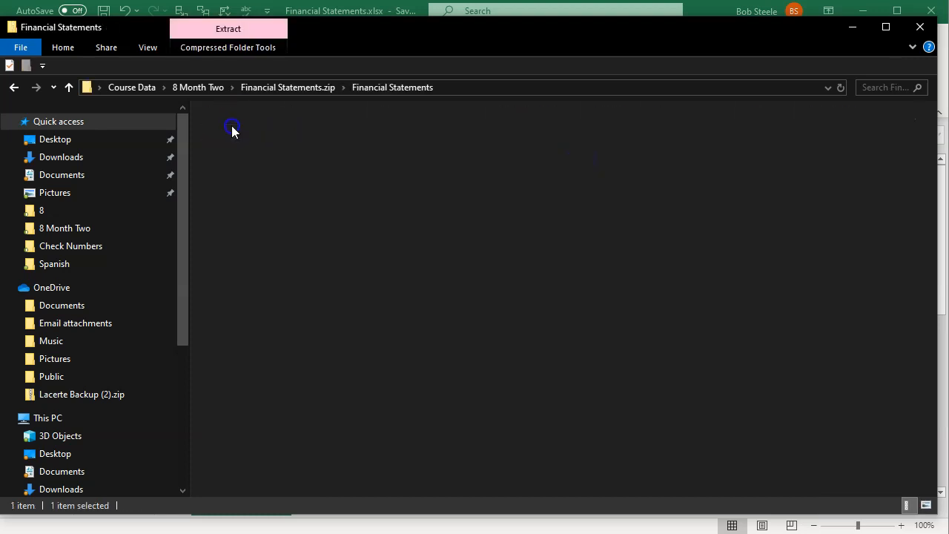
pyautogui.click(16, 88)
pyautogui.click(17, 88)
pyautogui.click(435, 262)
# - Open Financial Statements.pdf in Adobe Acrobat Reader and review the balance sheet, comparative profit and loss, and transaction list pages
pyautogui.doubleClick(418, 180)
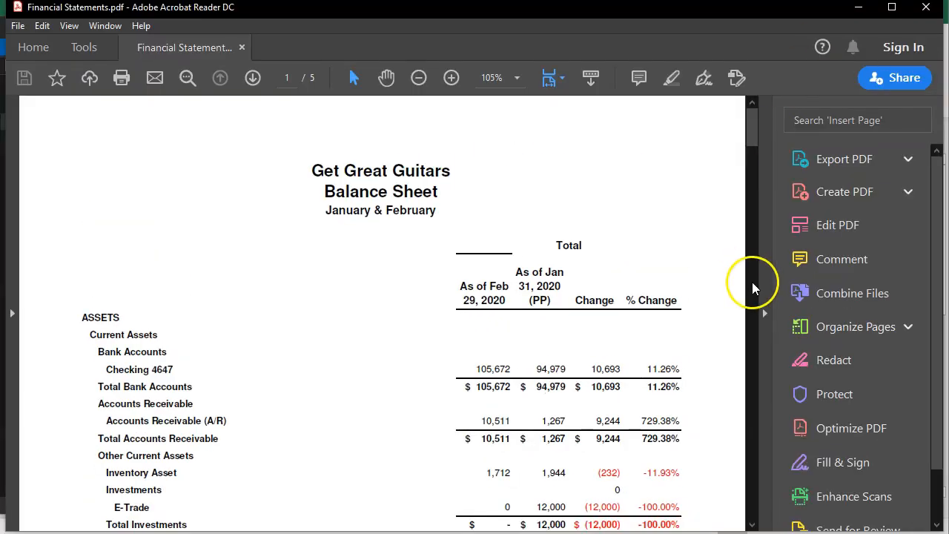
pyautogui.click(766, 315)
pyautogui.scroll(-10, 386, 343)
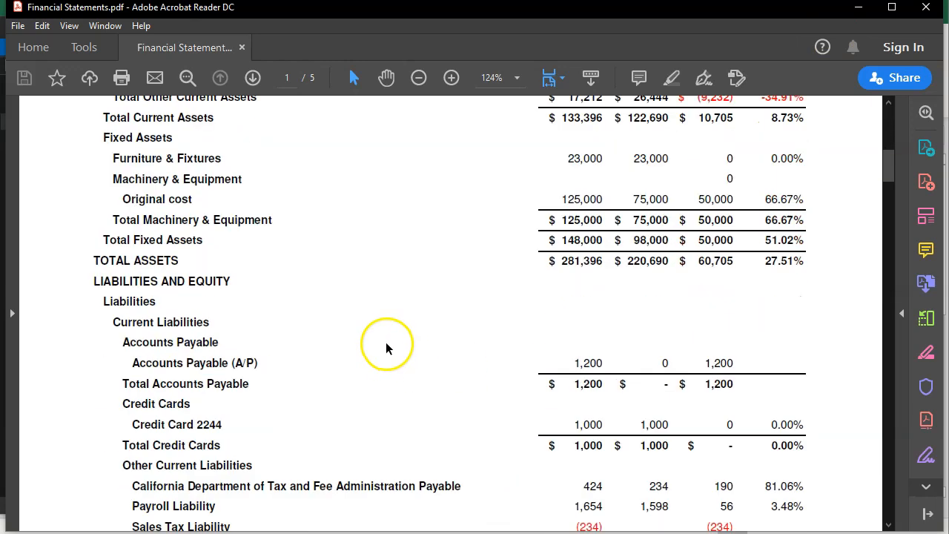
pyautogui.scroll(-15, 386, 342)
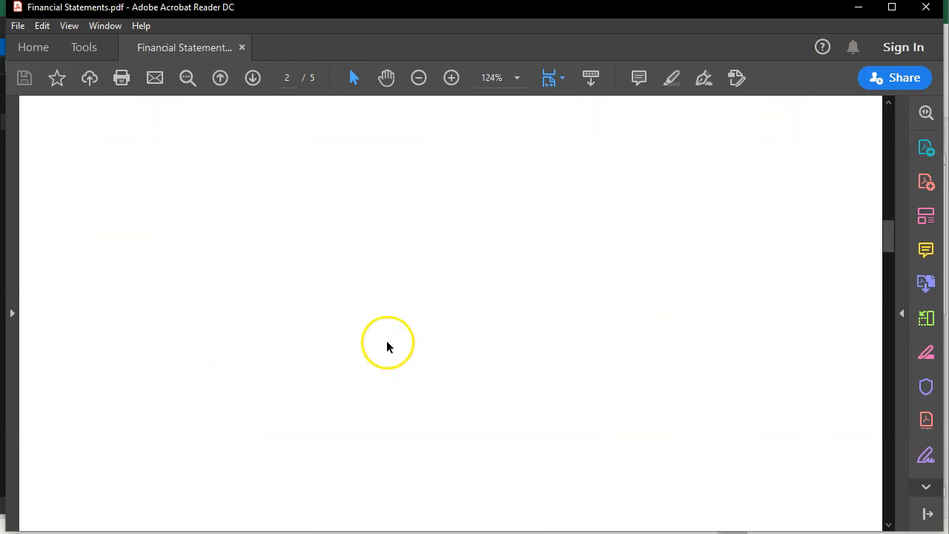
pyautogui.scroll(-15, 387, 342)
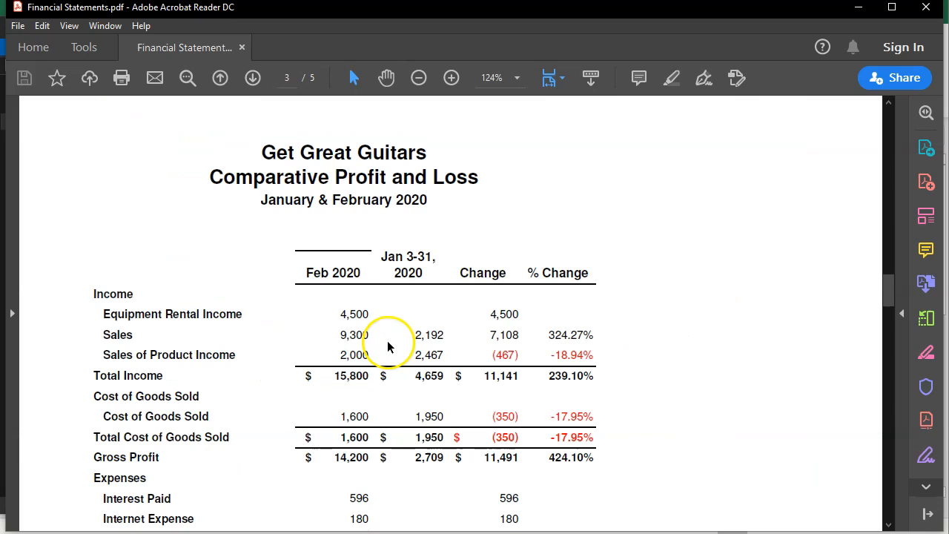
pyautogui.scroll(-12, 389, 337)
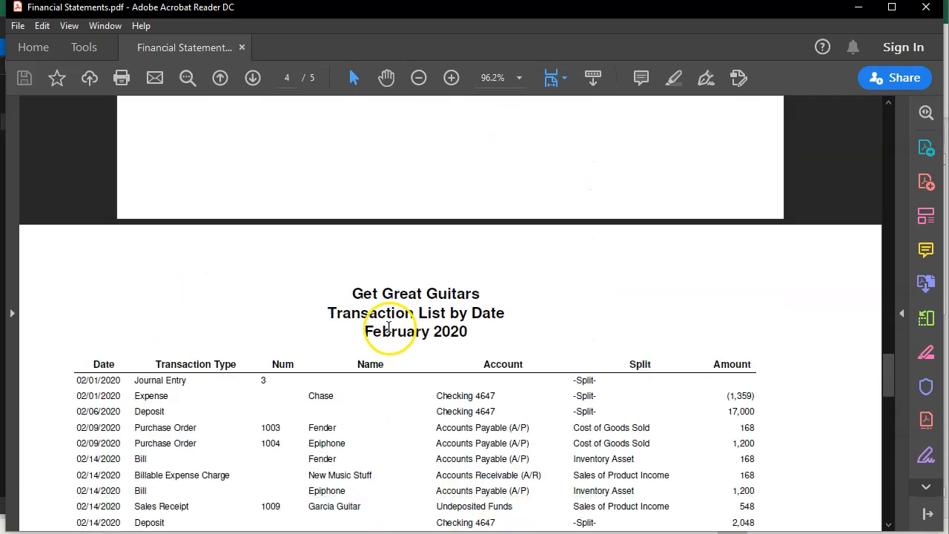
pyautogui.scroll(-10, 388, 333)
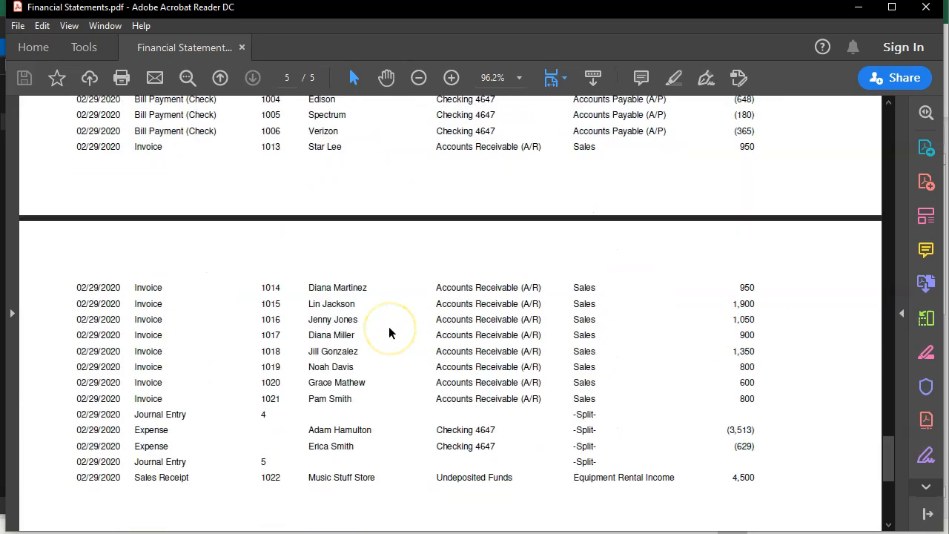